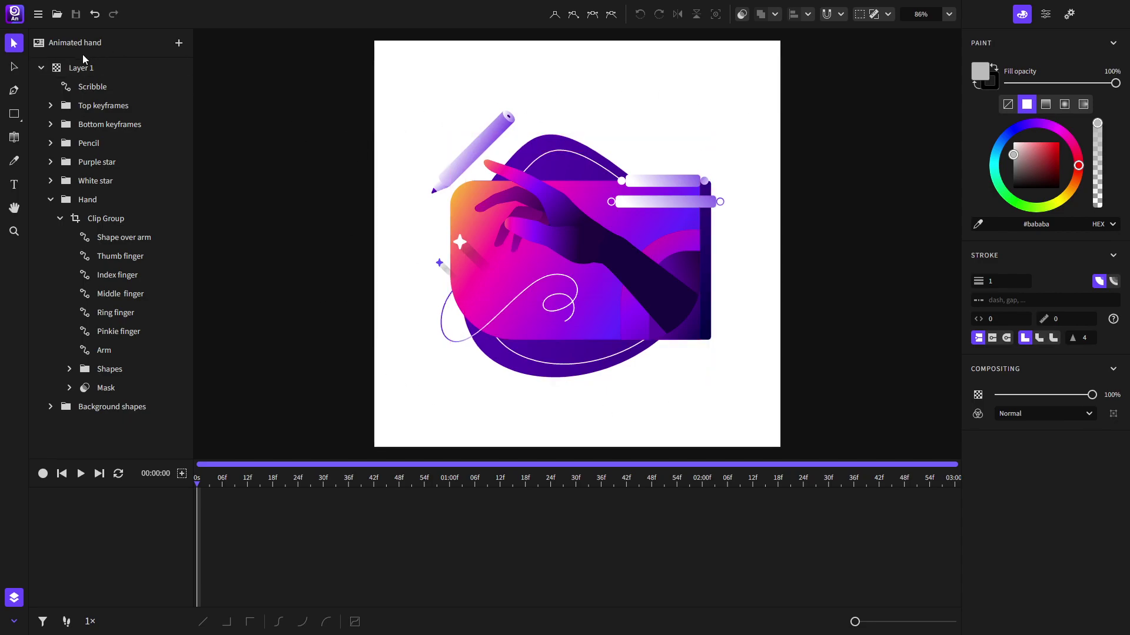
# - Rename Layer 1 as Illustration
pyautogui.click(42, 69)
pyautogui.click(41, 69)
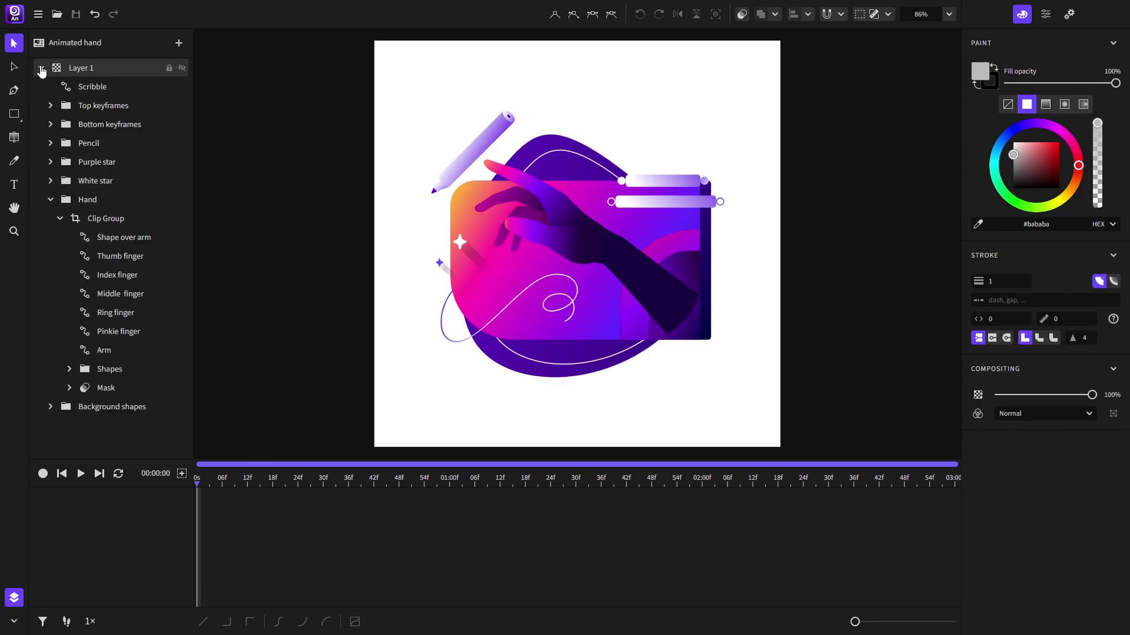
pyautogui.doubleClick(104, 65)
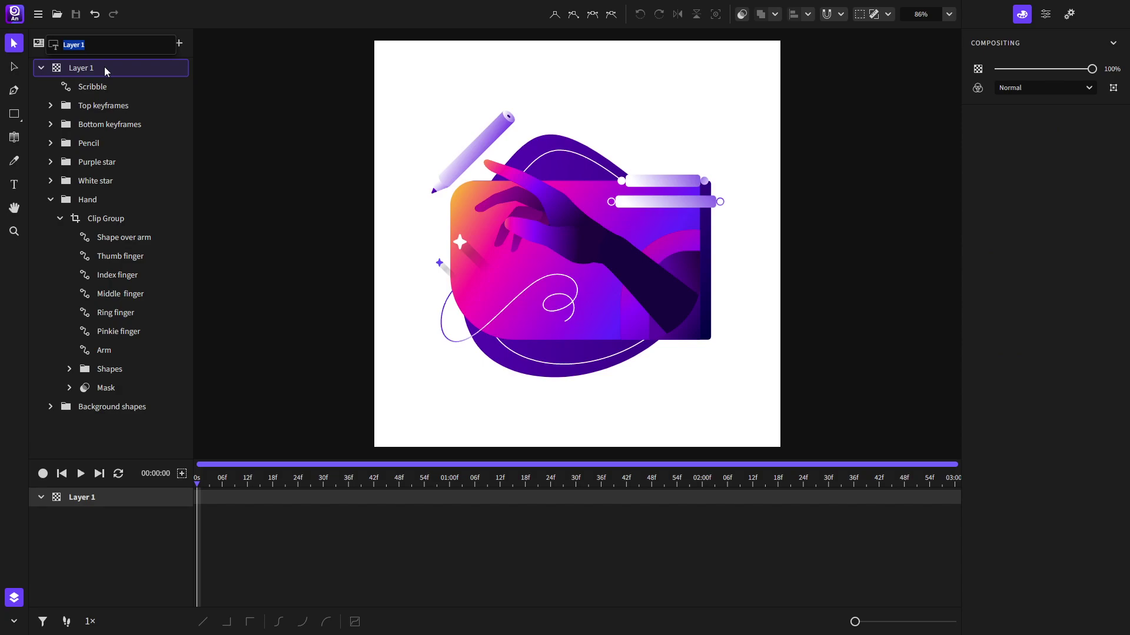
pyautogui.write('Illustration')
pyautogui.press('Return')
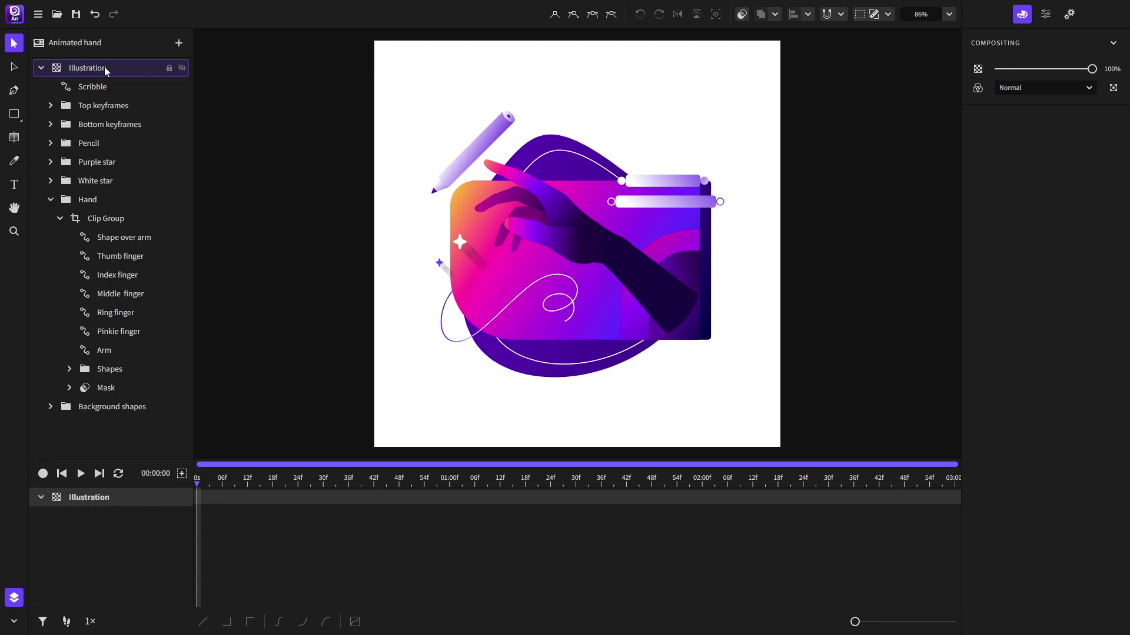
# - Add a new layer below the collapsed Illustration layer and name it Background
pyautogui.click(42, 67)
pyautogui.click(161, 108)
pyautogui.click(179, 42)
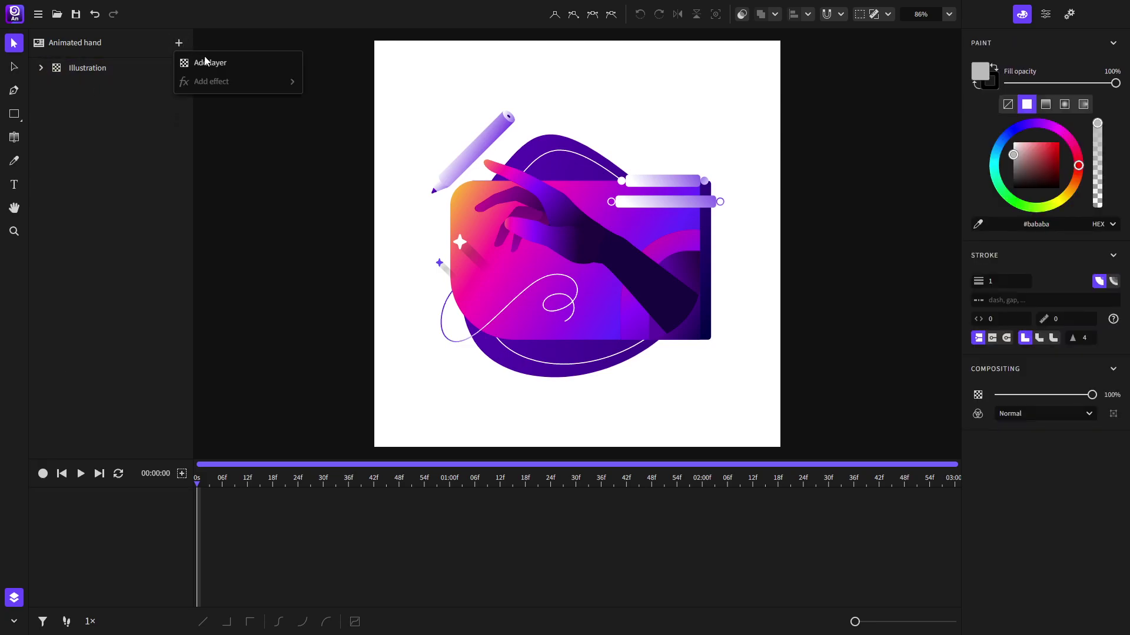
pyautogui.click(206, 63)
pyautogui.moveTo(91, 70); pyautogui.dragTo(89, 119)
pyautogui.doubleClick(86, 87)
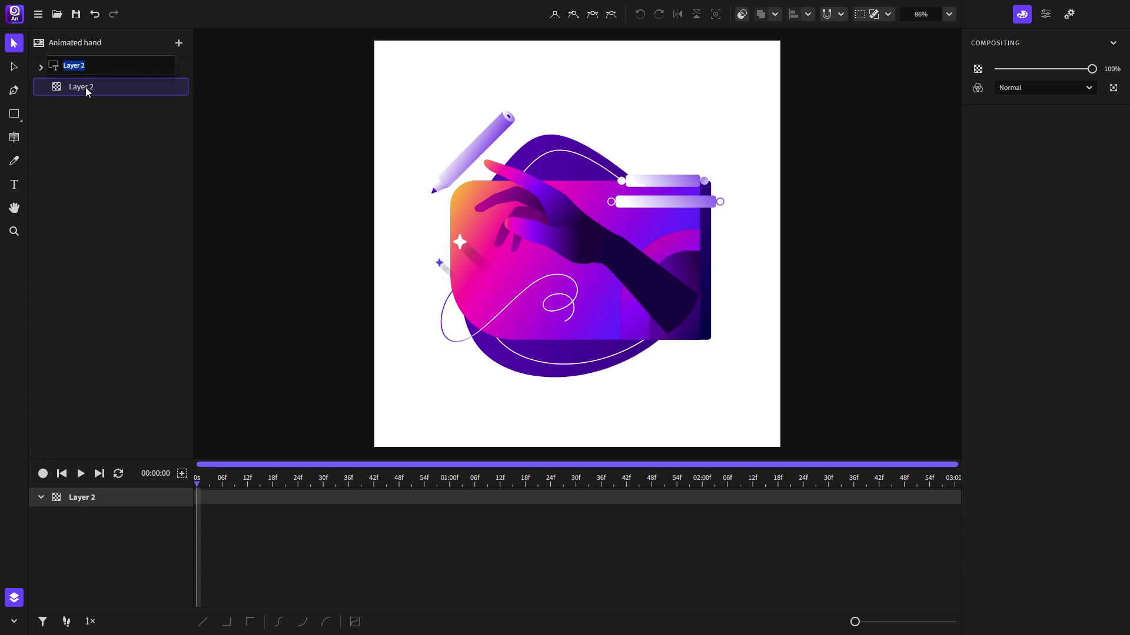
pyautogui.write('Background')
pyautogui.press('Return')
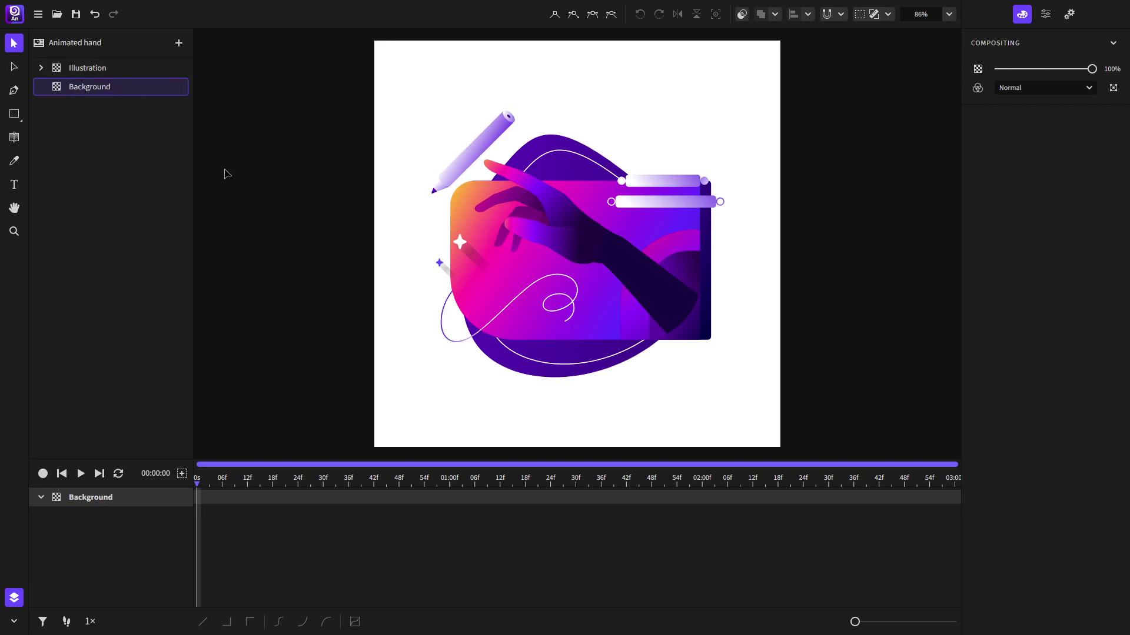
# - Turn on snapping and draw a rectangle covering the whole artboard on the Background layer
pyautogui.click(16, 116)
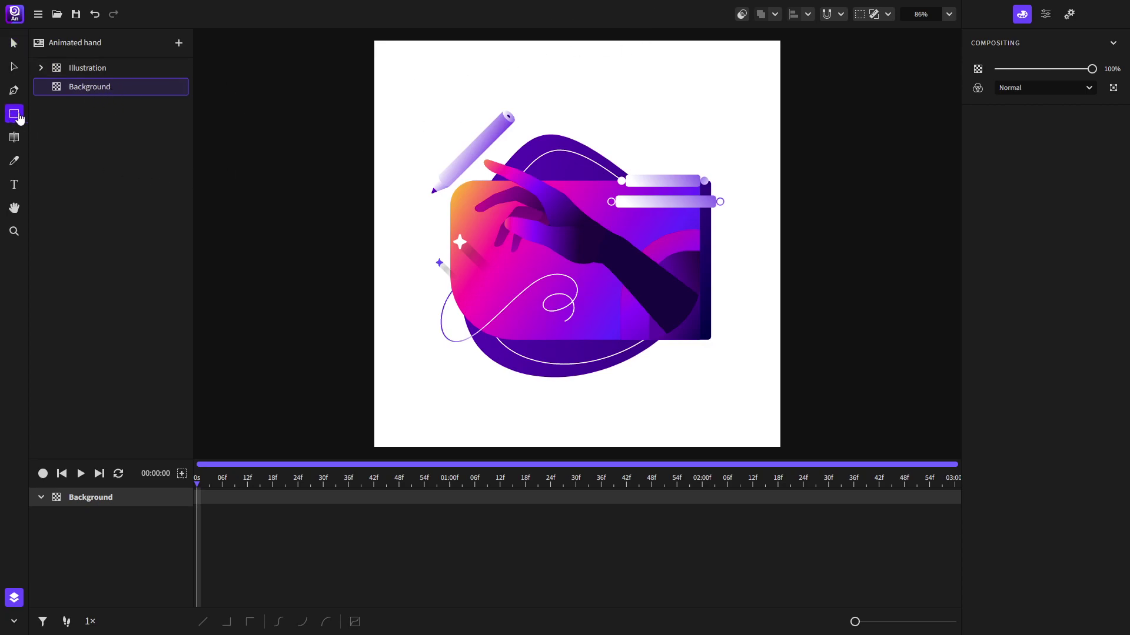
pyautogui.click(826, 16)
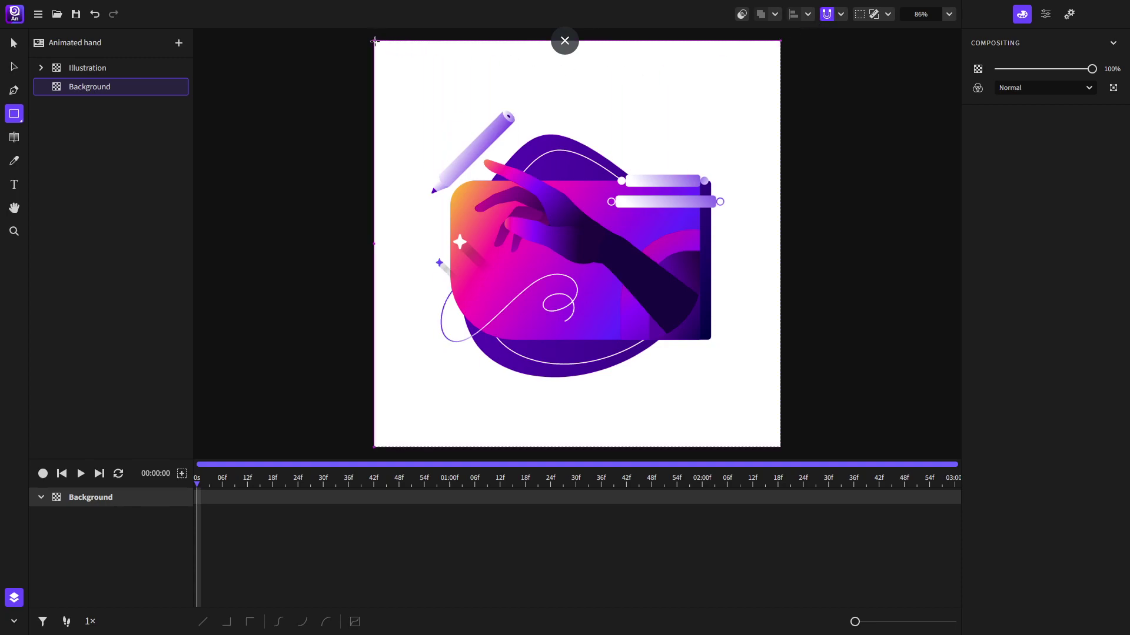
pyautogui.moveTo(374, 41)
pyautogui.mouseDown()
pyautogui.moveTo(403, 91)
pyautogui.moveTo(780, 448)
pyautogui.mouseUp()
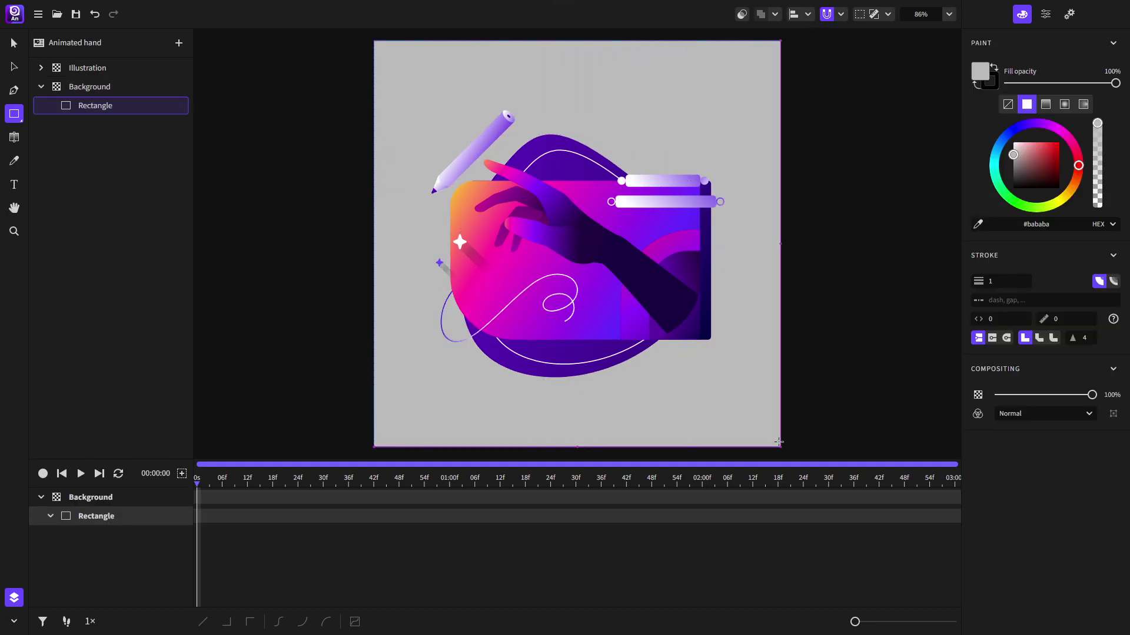
# - Remove the background rectangle's stroke, set its fill to black #000, and deselect it
pyautogui.click(997, 85)
pyautogui.click(1008, 104)
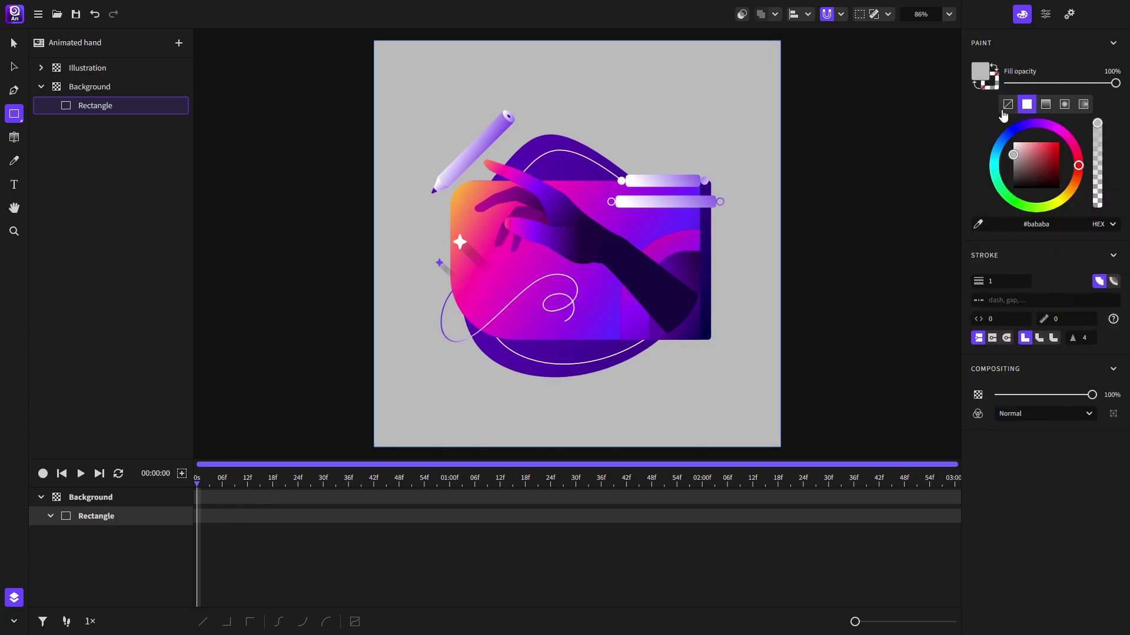
pyautogui.moveTo(1025, 156); pyautogui.dragTo(1013, 190)
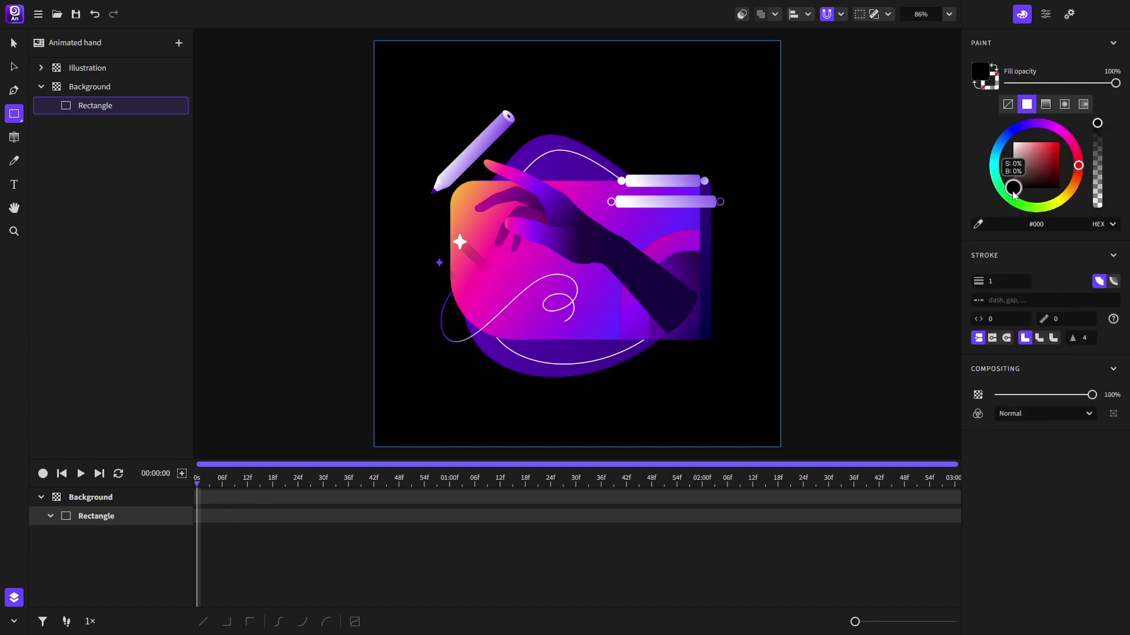
pyautogui.click(14, 43)
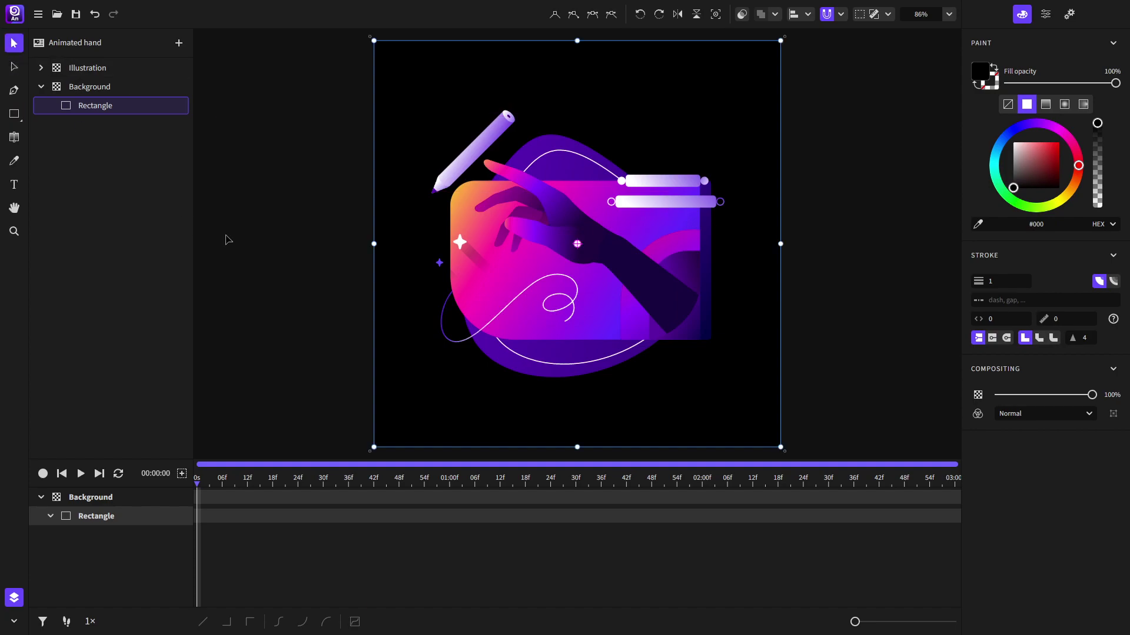
pyautogui.click(257, 224)
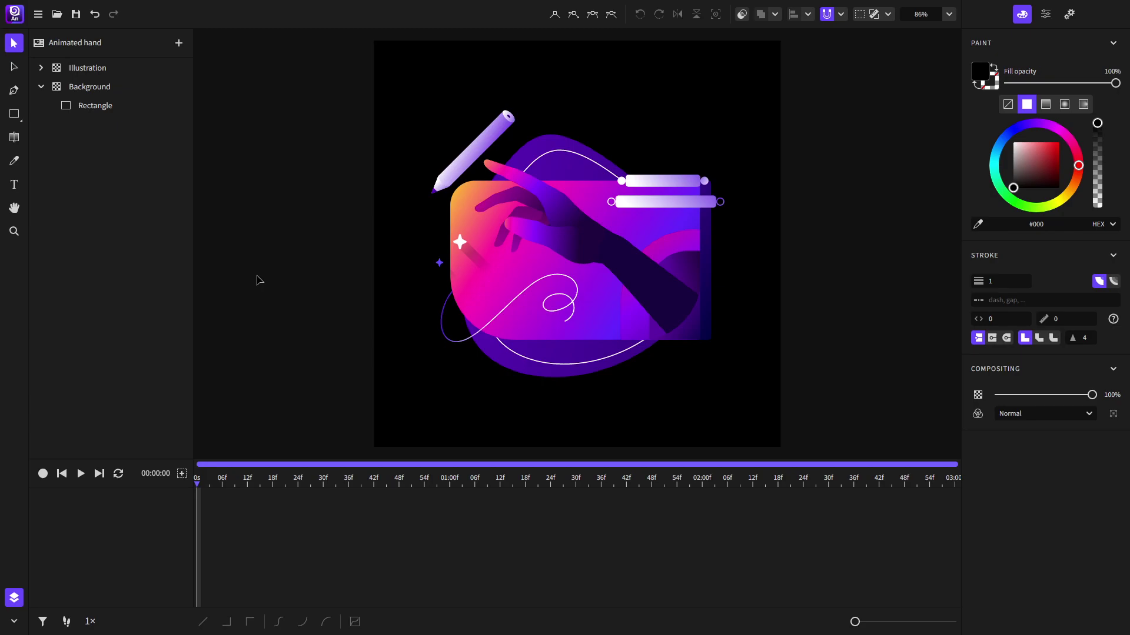
# - Toggle the Background layer's visibility off and on, and lock the layer
pyautogui.moveTo(171, 93)
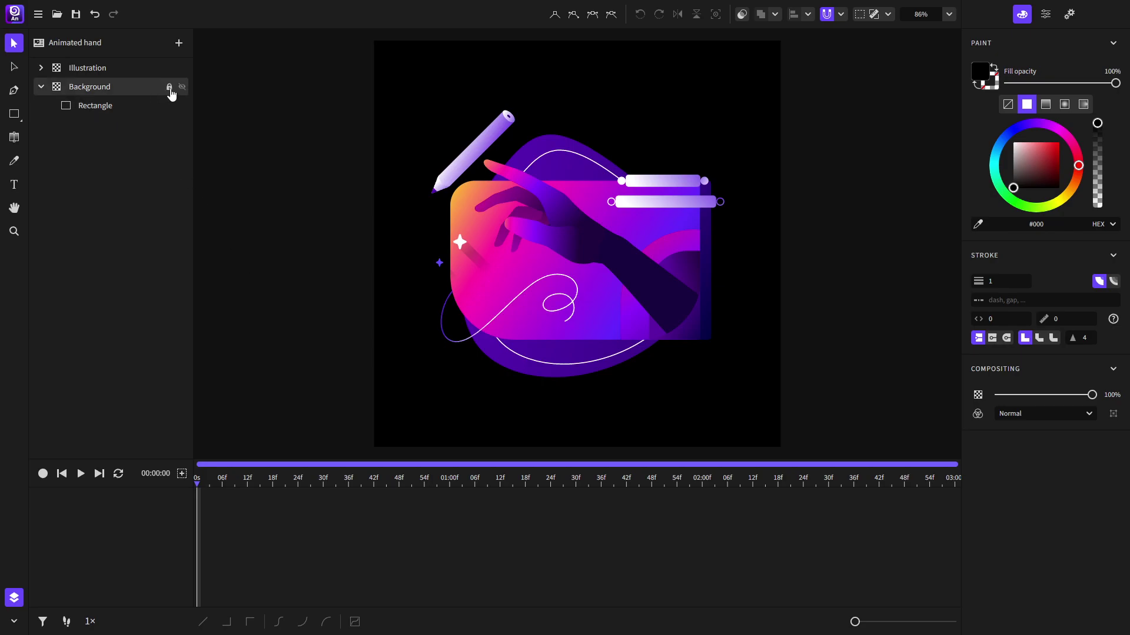
pyautogui.click(181, 87)
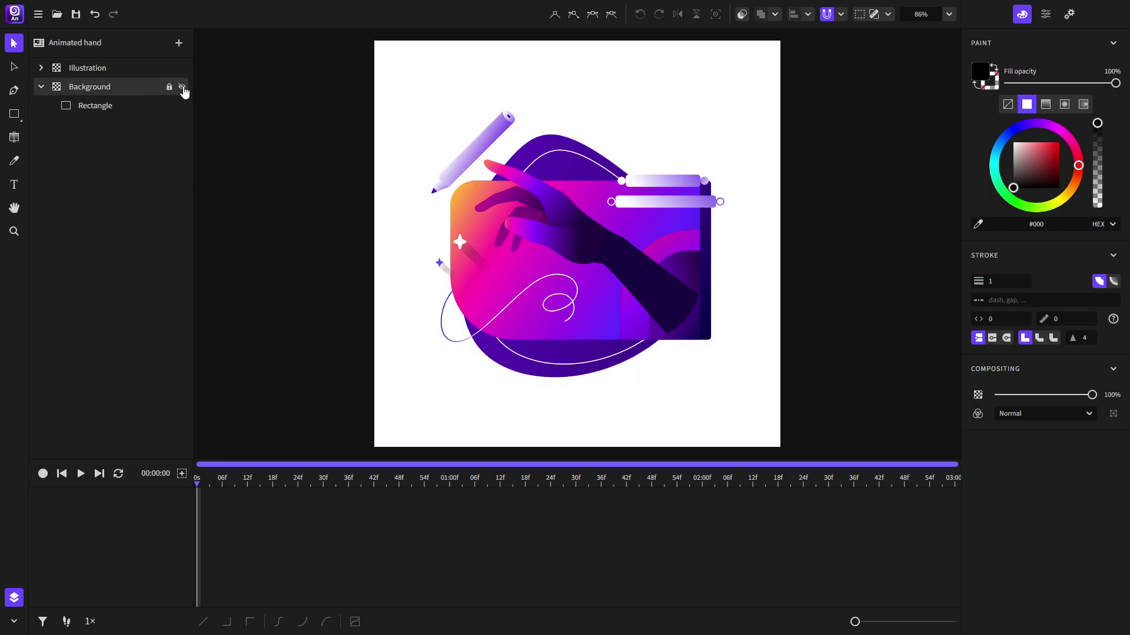
pyautogui.click(182, 87)
pyautogui.click(182, 87)
pyautogui.click(181, 87)
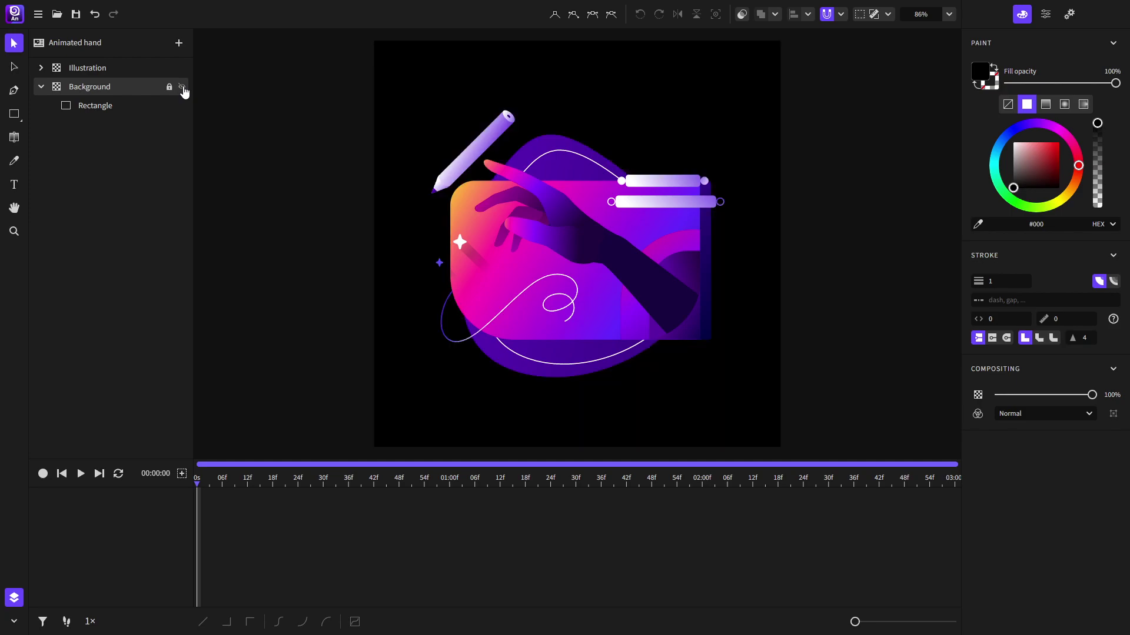
pyautogui.click(182, 87)
pyautogui.click(182, 87)
# - Expand the Illustration layer and look at the contents of its Top keyframes group
pyautogui.click(41, 87)
pyautogui.click(41, 68)
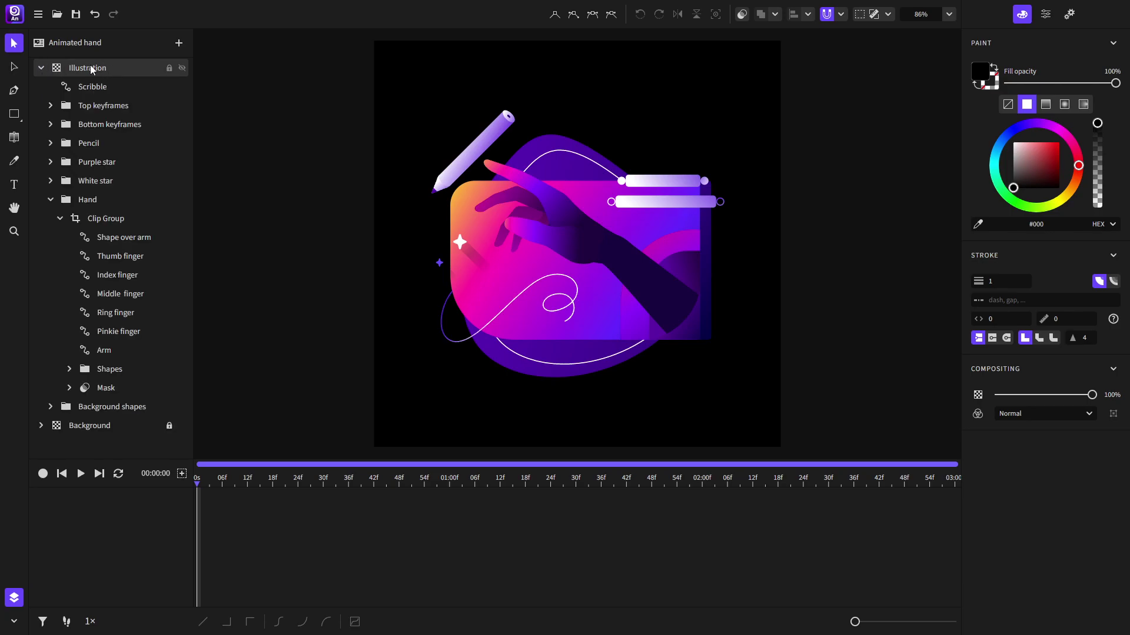
pyautogui.hotkey('ctrl', 'z')
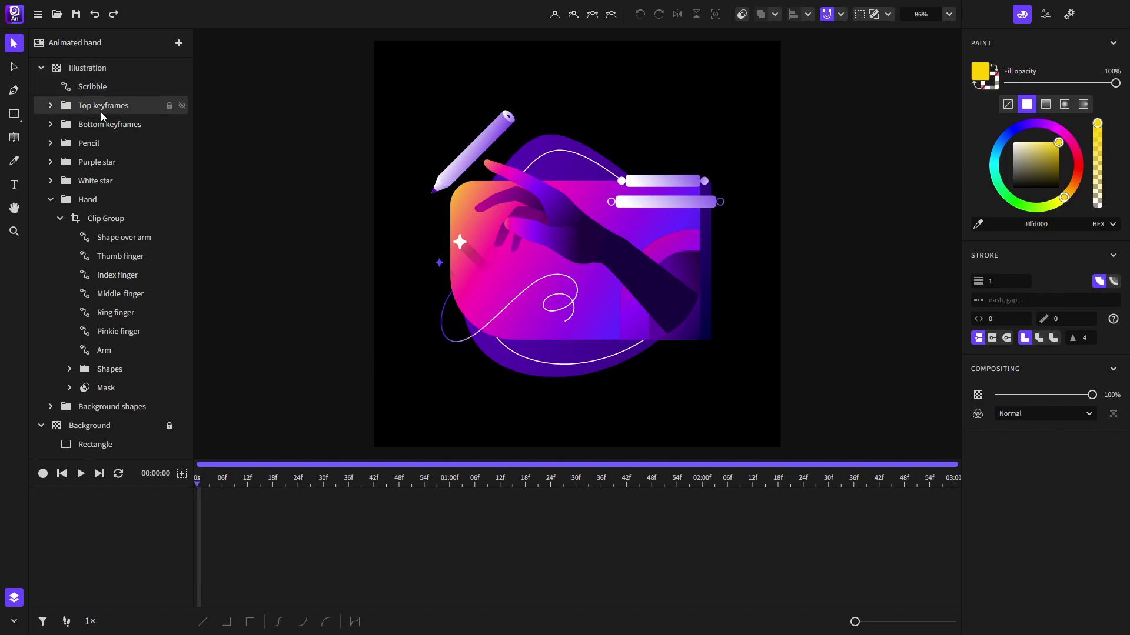
pyautogui.click(51, 107)
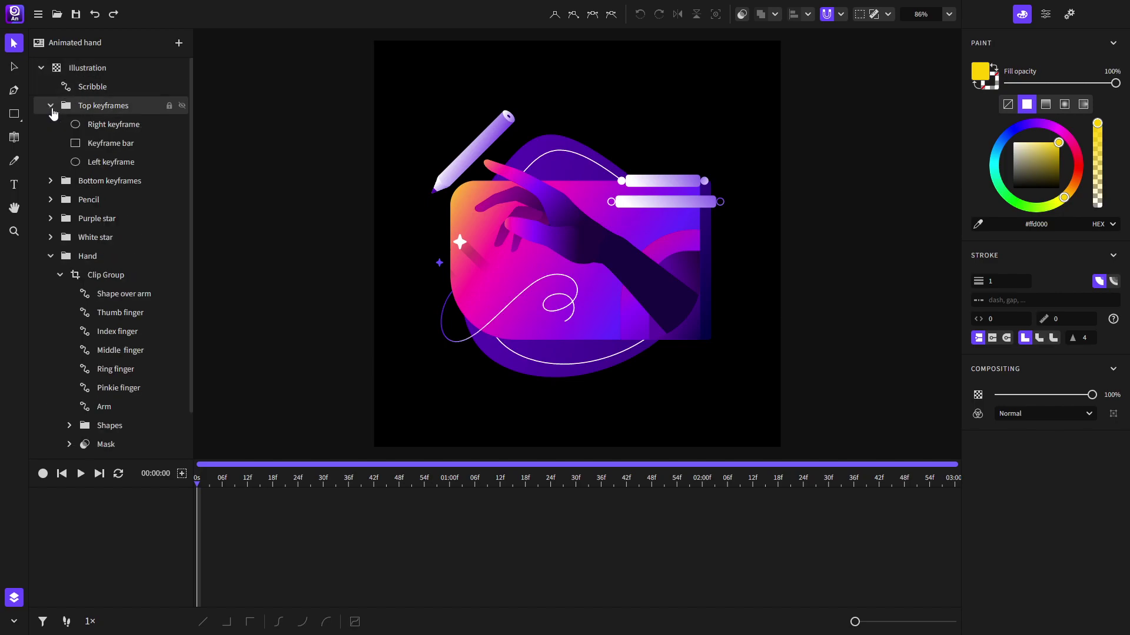
pyautogui.click(51, 107)
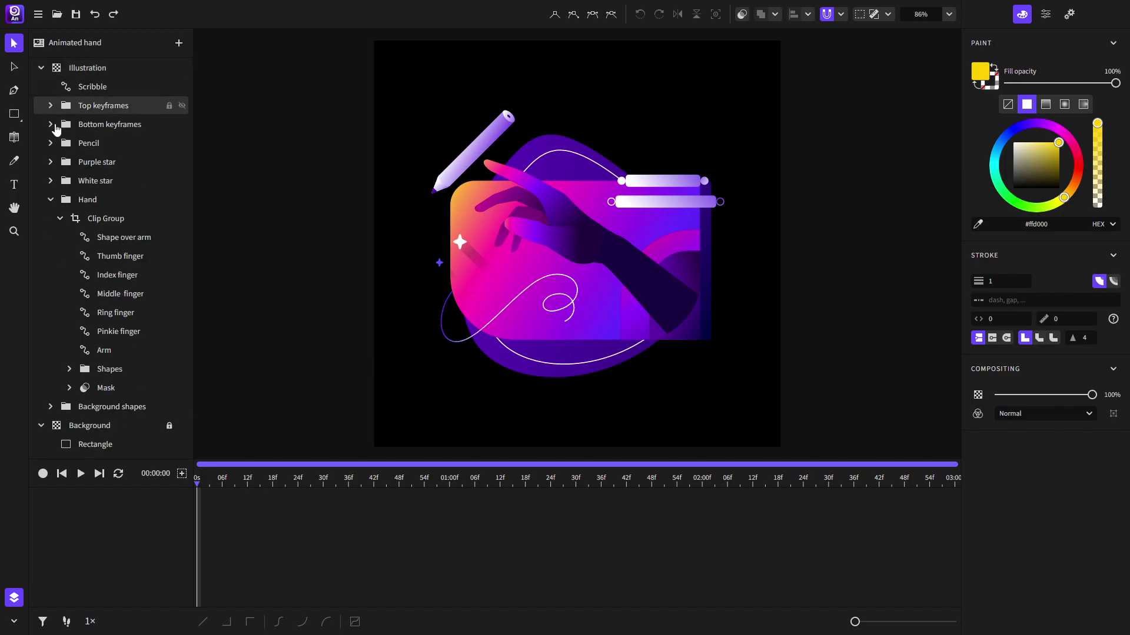
# - Select the rectangle in the Hand clip group's Mask and toggle its visibility off and on
pyautogui.click(69, 388)
pyautogui.click(95, 406)
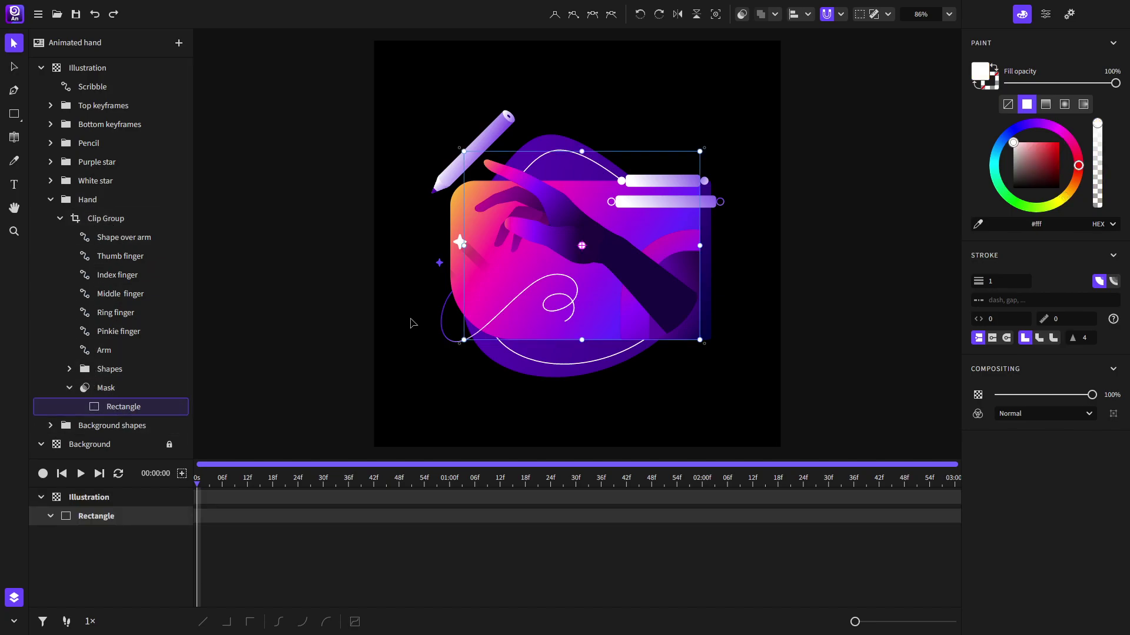
pyautogui.click(181, 407)
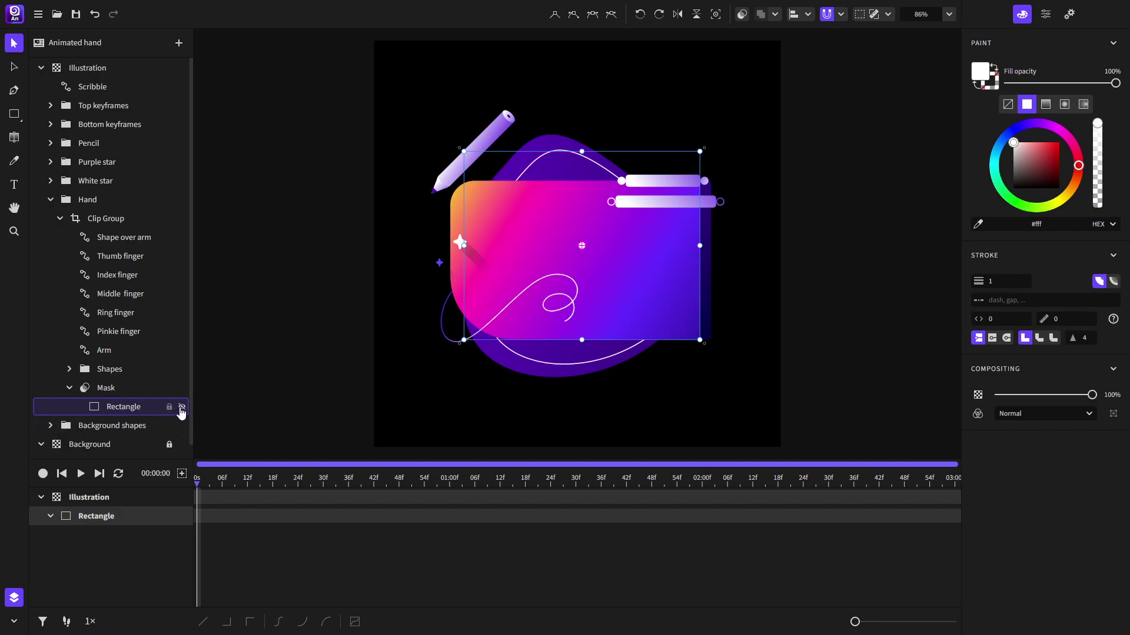
pyautogui.click(181, 408)
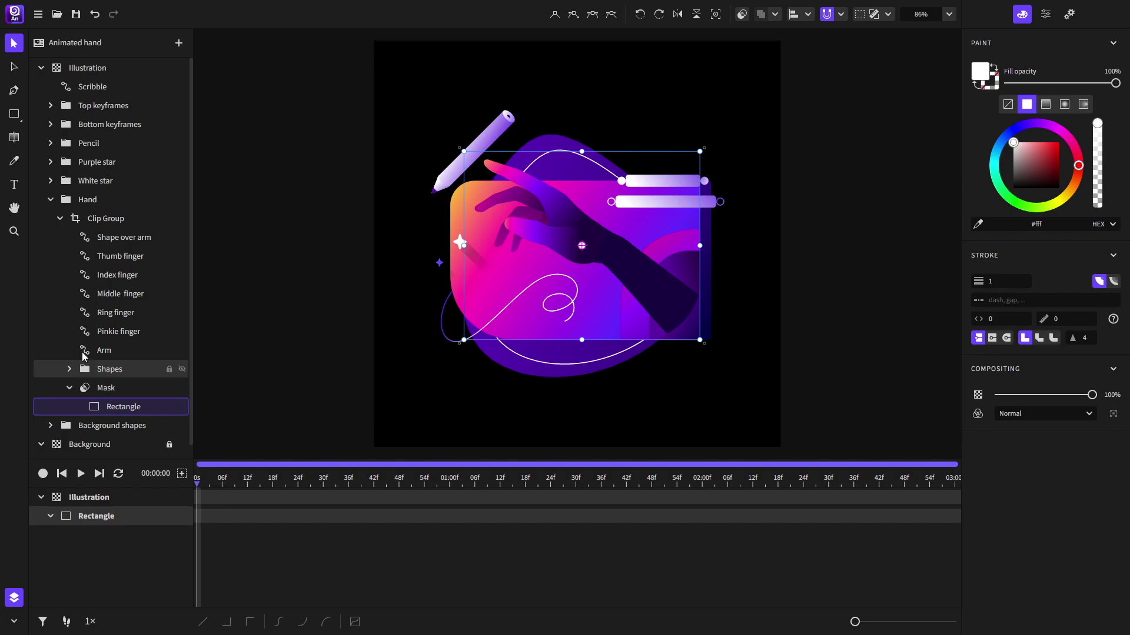
# - Toggle the visibility of the Hand's Clip Group, and collapse and re-expand it to examine its structure
pyautogui.click(181, 219)
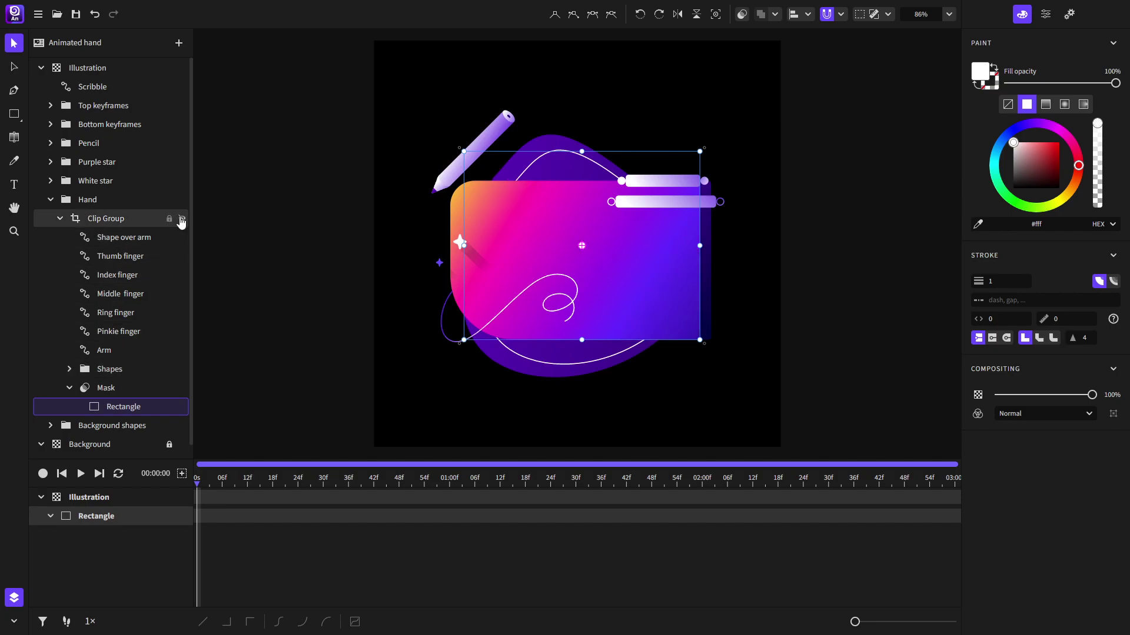
pyautogui.click(182, 219)
pyautogui.click(60, 219)
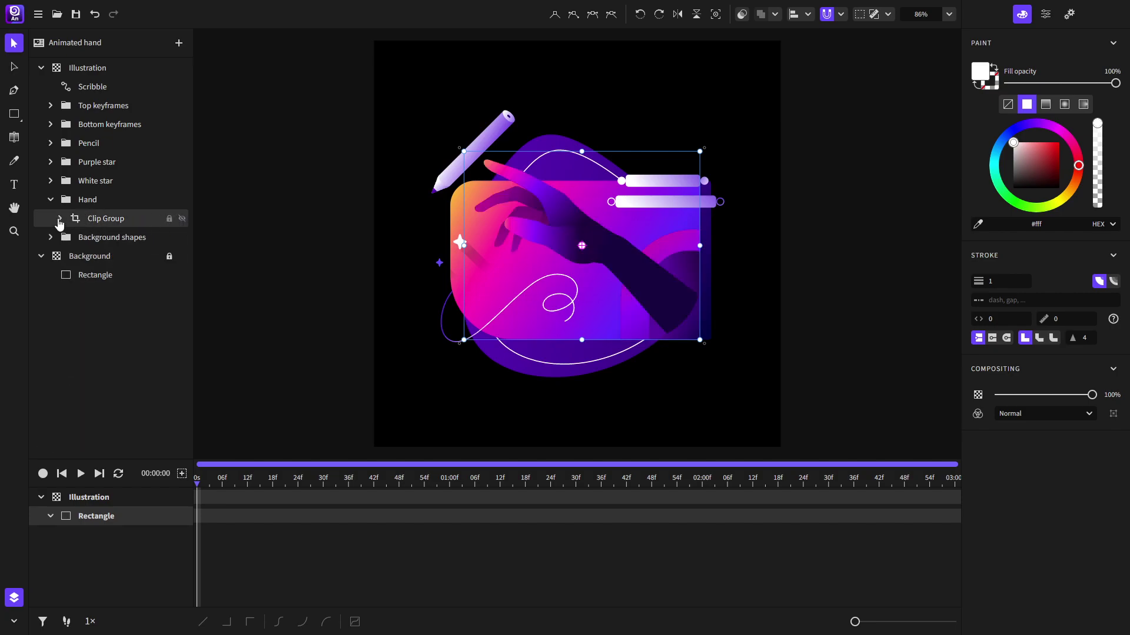
pyautogui.click(59, 219)
pyautogui.click(69, 389)
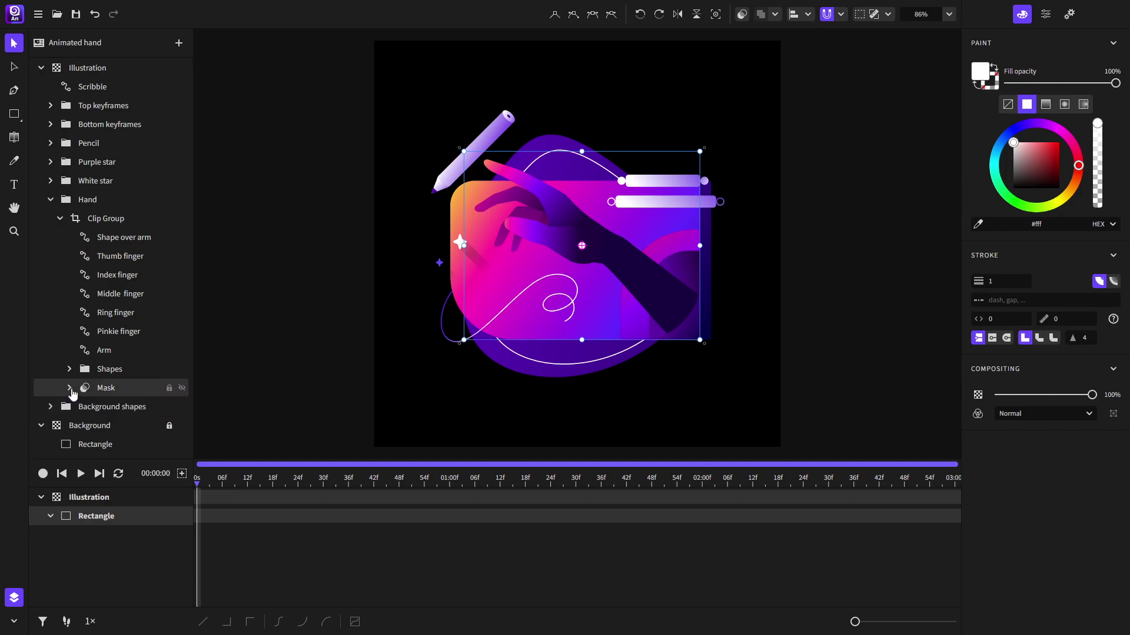
# - Draw two overlapping rectangles beside the artboard, one yellow #ffd000 and the one in front purple #a600ff
pyautogui.click(261, 235)
pyautogui.click(15, 118)
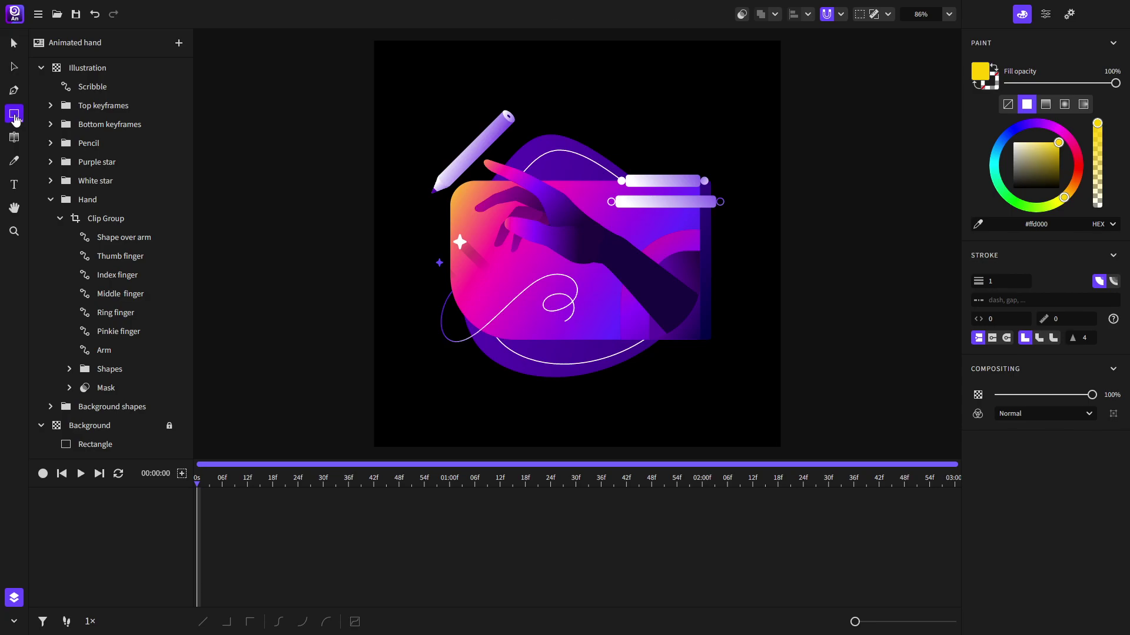
pyautogui.moveTo(225, 273); pyautogui.dragTo(307, 352)
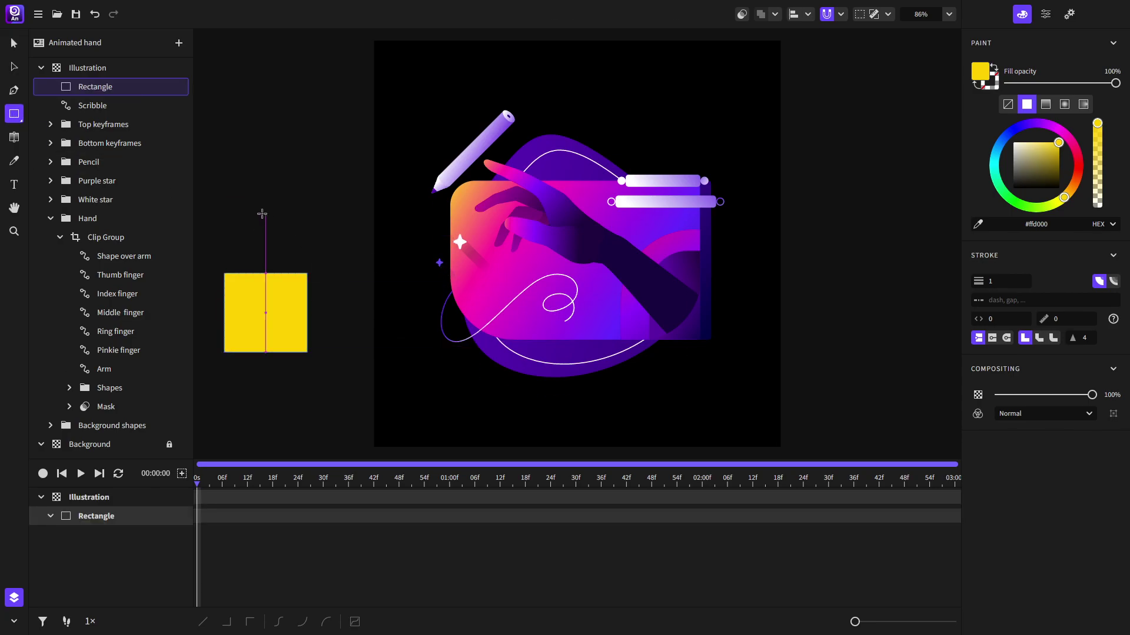
pyautogui.moveTo(266, 208); pyautogui.dragTo(340, 294)
pyautogui.moveTo(1056, 156); pyautogui.dragTo(1044, 130)
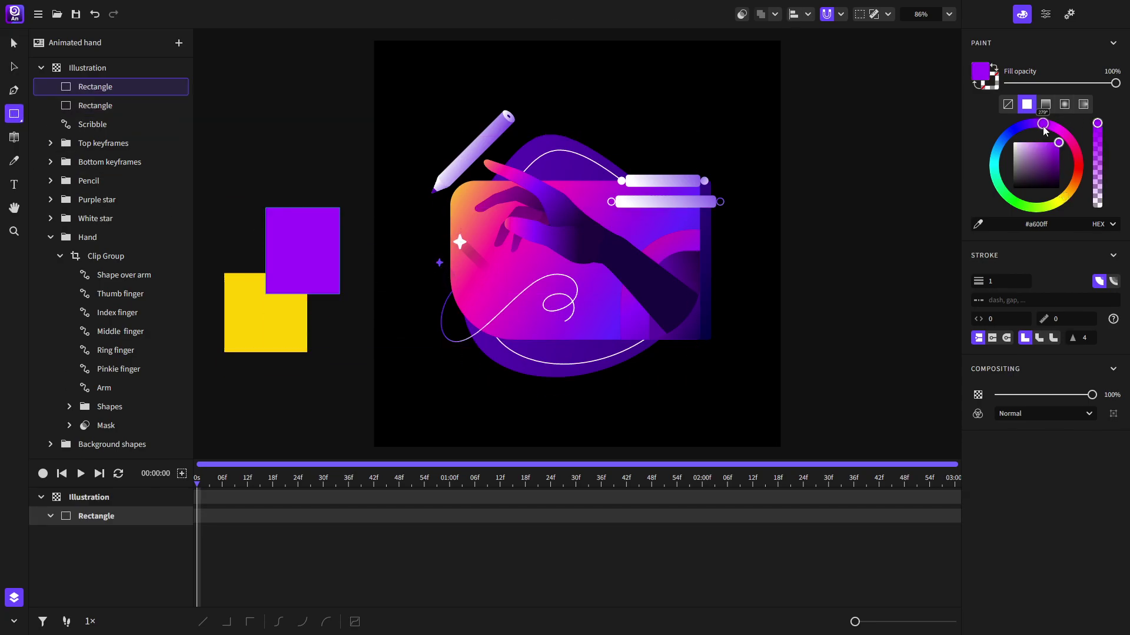
# - Select the yellow and purple rectangles together and group them
pyautogui.click(12, 40)
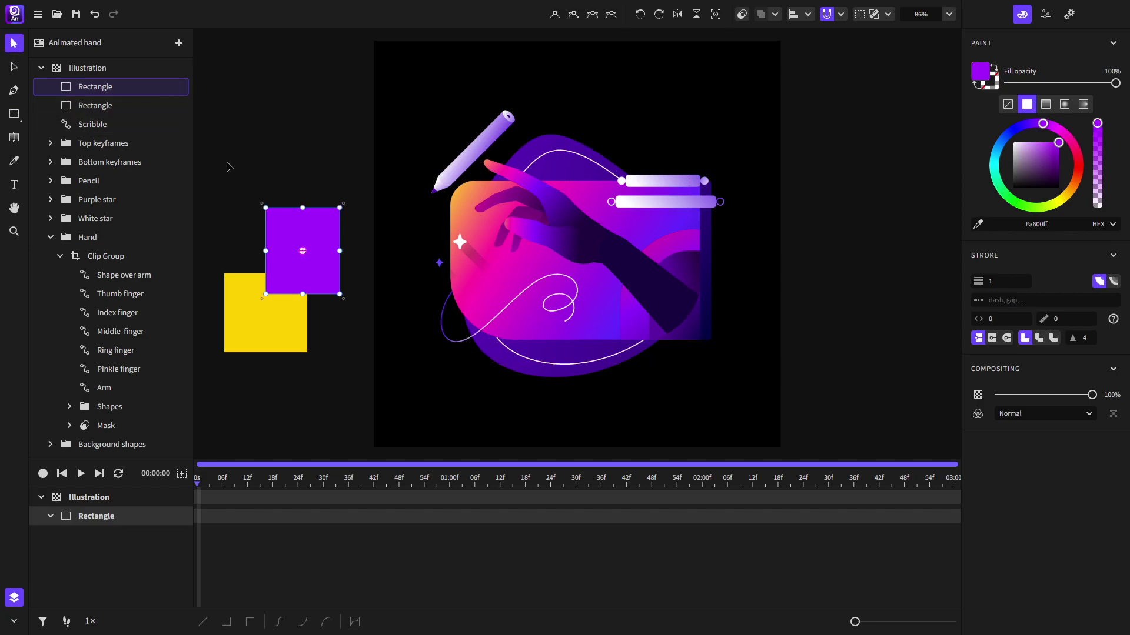
pyautogui.moveTo(217, 189); pyautogui.dragTo(345, 371)
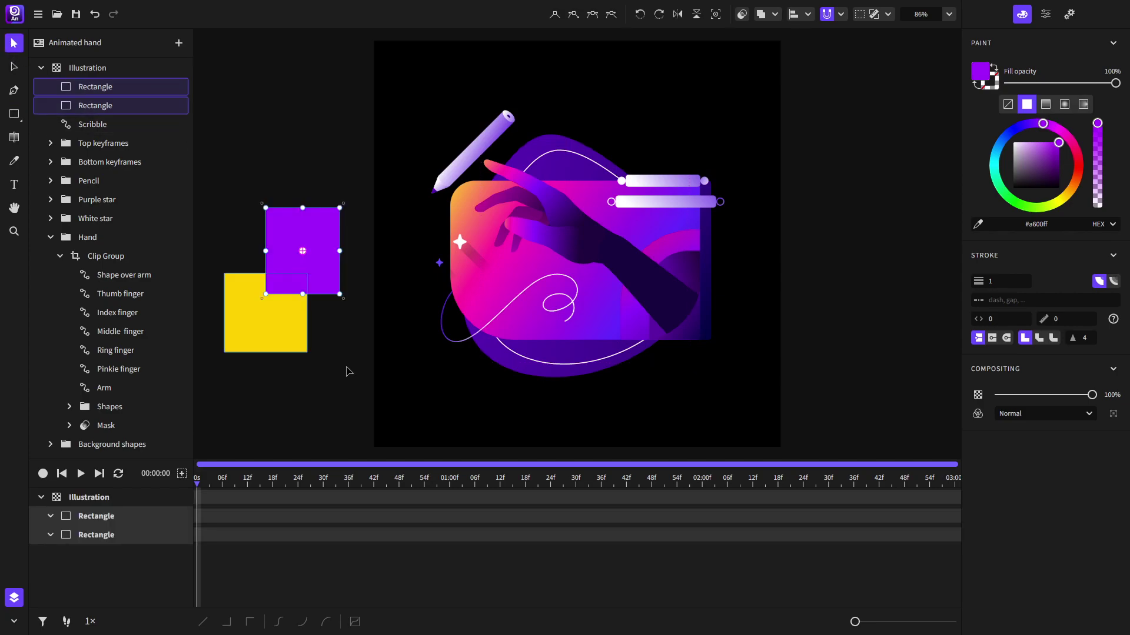
pyautogui.rightClick(323, 249)
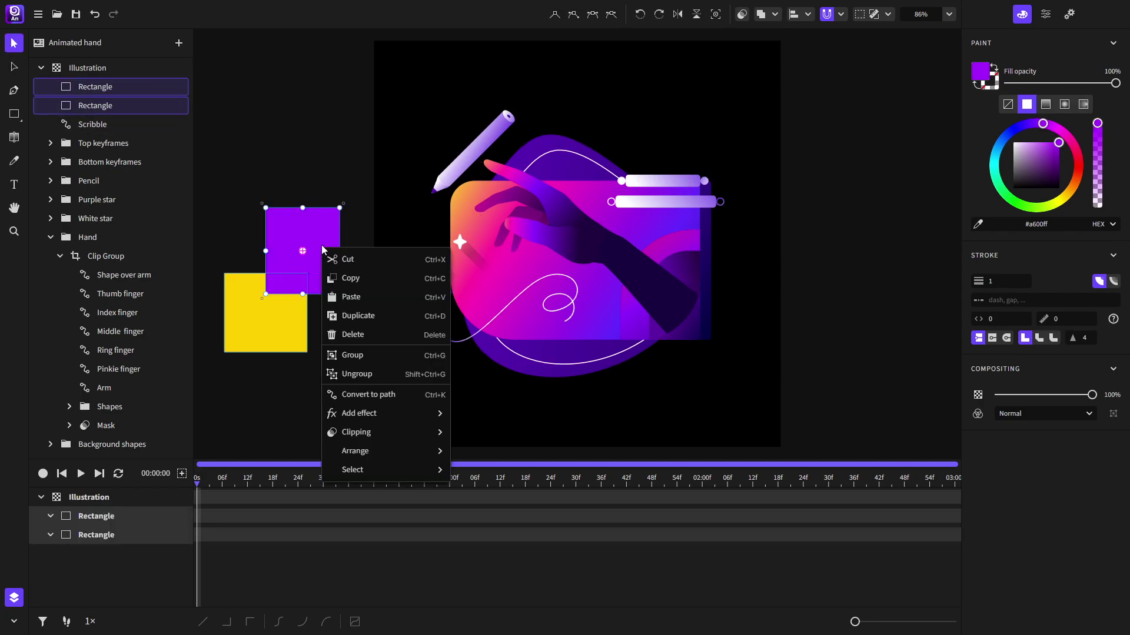
pyautogui.click(378, 356)
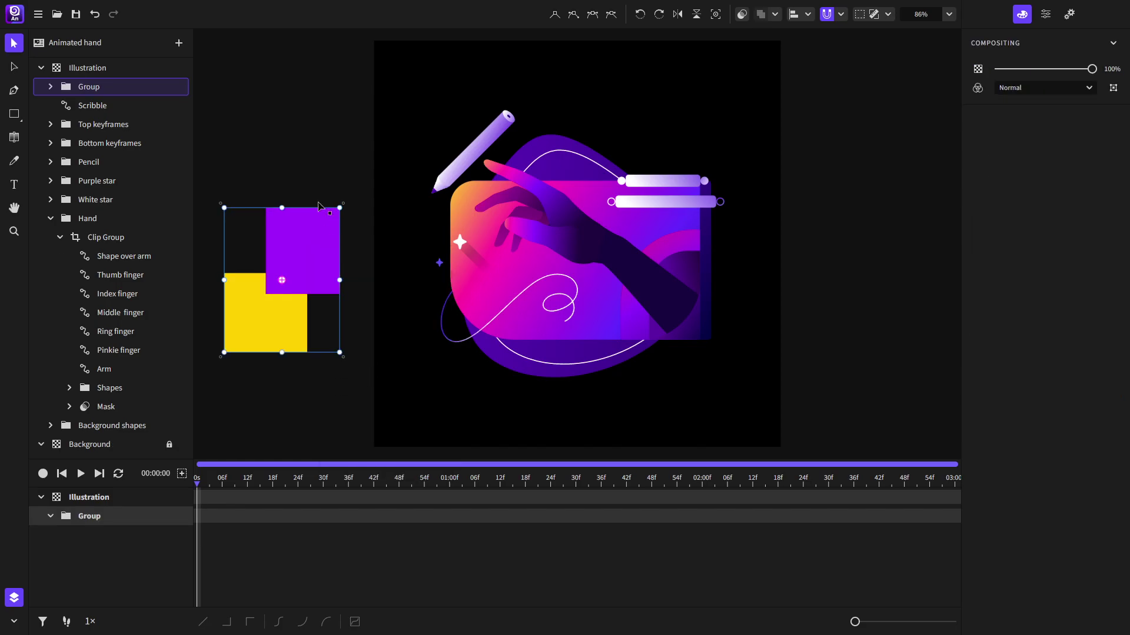
# - Move the group of two rectangles slightly up and left, and enter the group for isolated editing
pyautogui.moveTo(309, 253)
pyautogui.mouseDown()
pyautogui.moveTo(288, 197)
pyautogui.moveTo(328, 207)
pyautogui.moveTo(294, 245)
pyautogui.mouseUp()
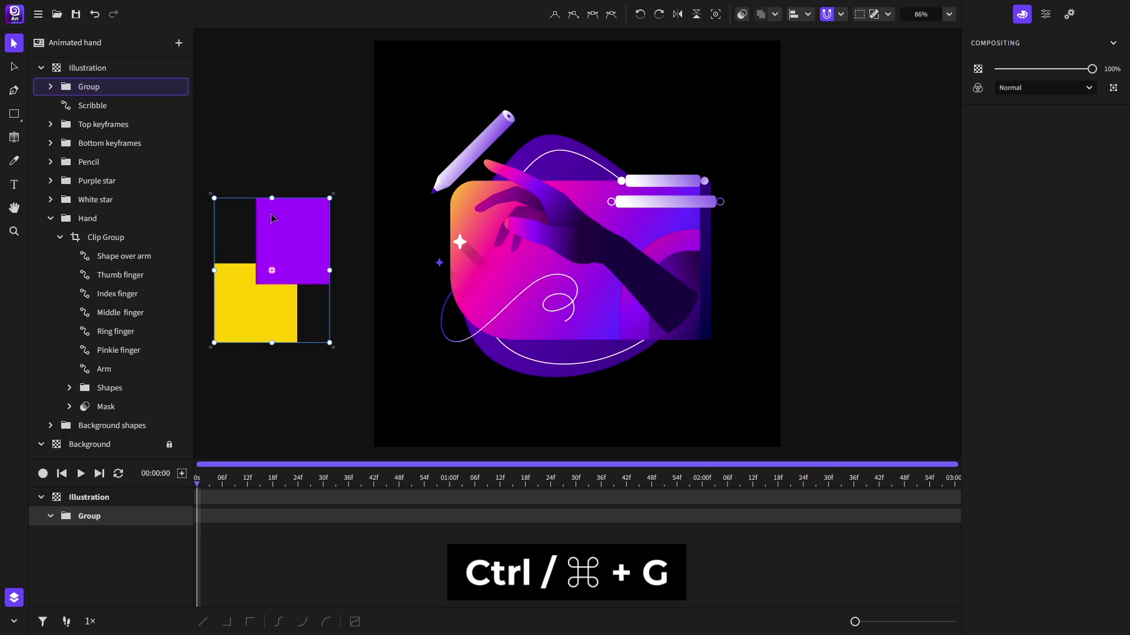
pyautogui.doubleClick(302, 239)
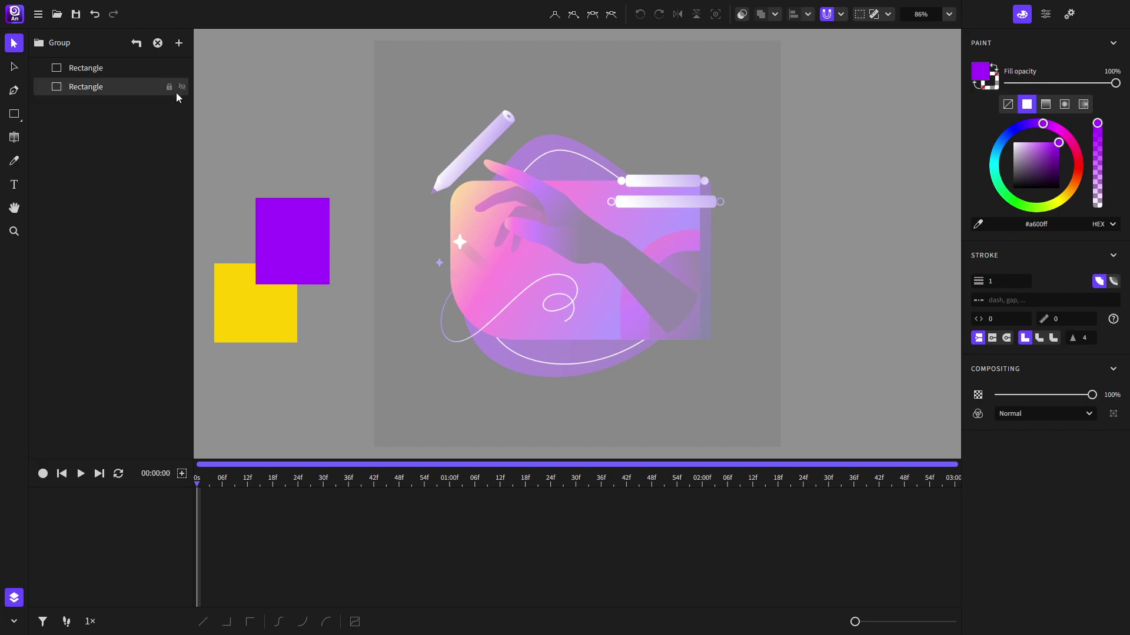
# - Rename the purple rectangle's layer as "Purple rectangle"
pyautogui.click(80, 70)
pyautogui.click(84, 90)
pyautogui.click(87, 69)
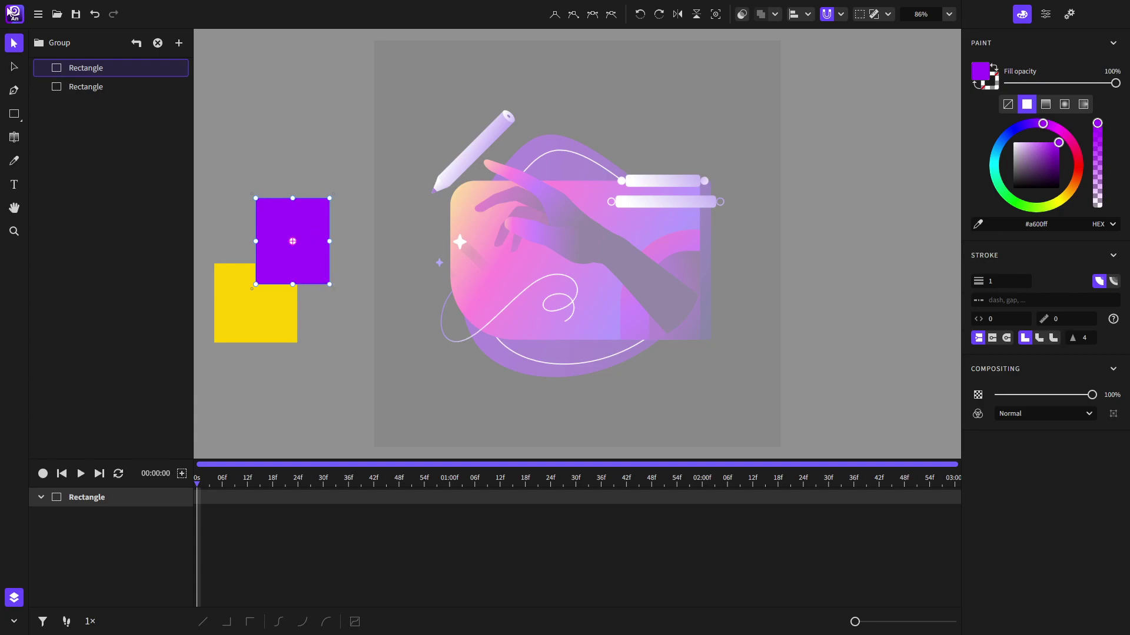
pyautogui.doubleClick(87, 70)
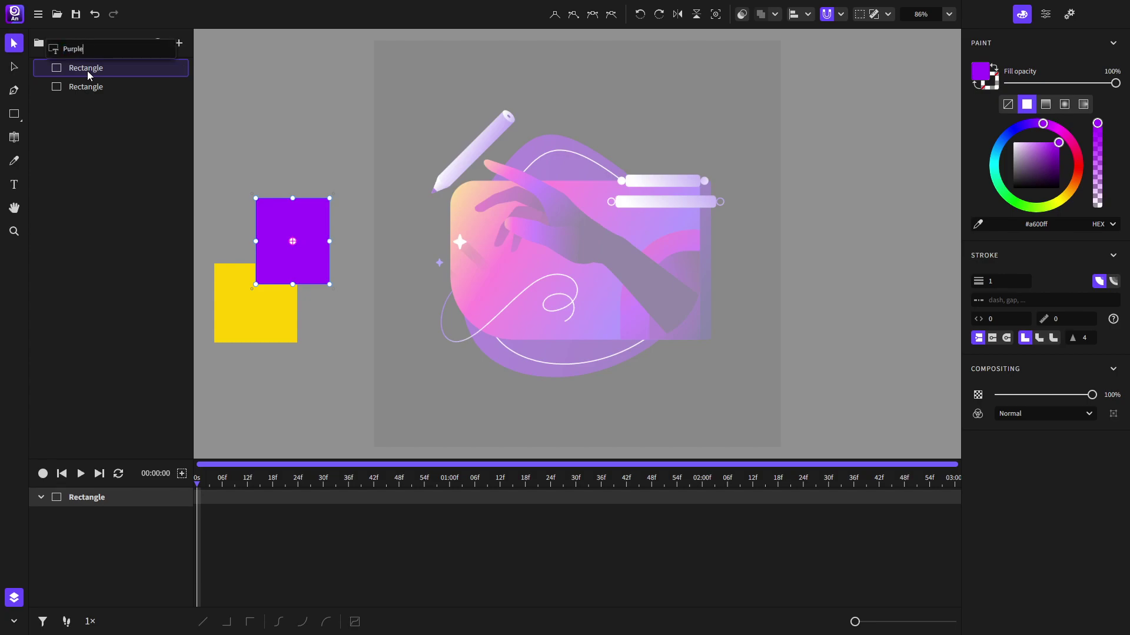
pyautogui.write('Purple rectangle')
pyautogui.press('Return')
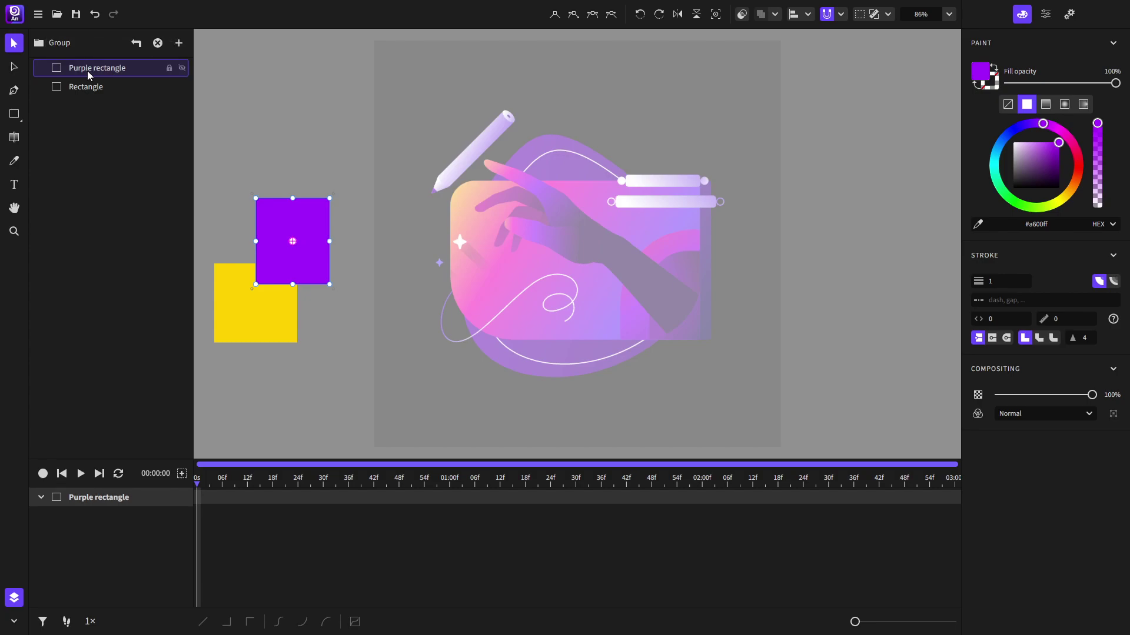
# - Isolate the purple rectangle and draw a blue #006aff rectangle overlapping both the purple and yellow ones
pyautogui.doubleClick(306, 222)
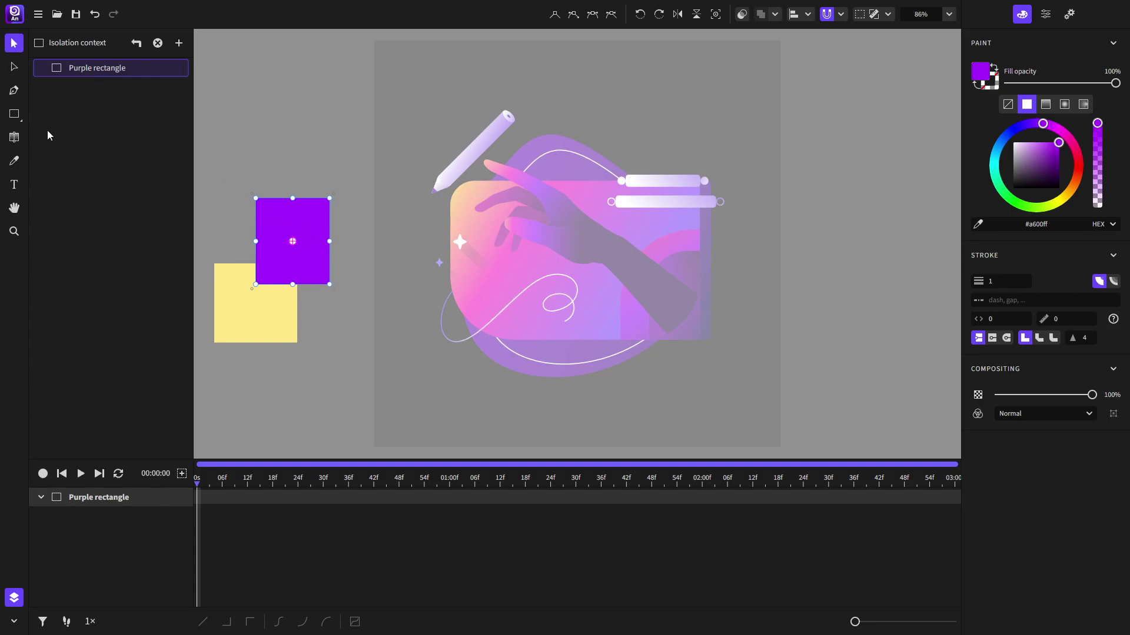
pyautogui.click(14, 113)
pyautogui.moveTo(232, 244); pyautogui.dragTo(294, 307)
pyautogui.moveTo(1018, 130); pyautogui.dragTo(1002, 141)
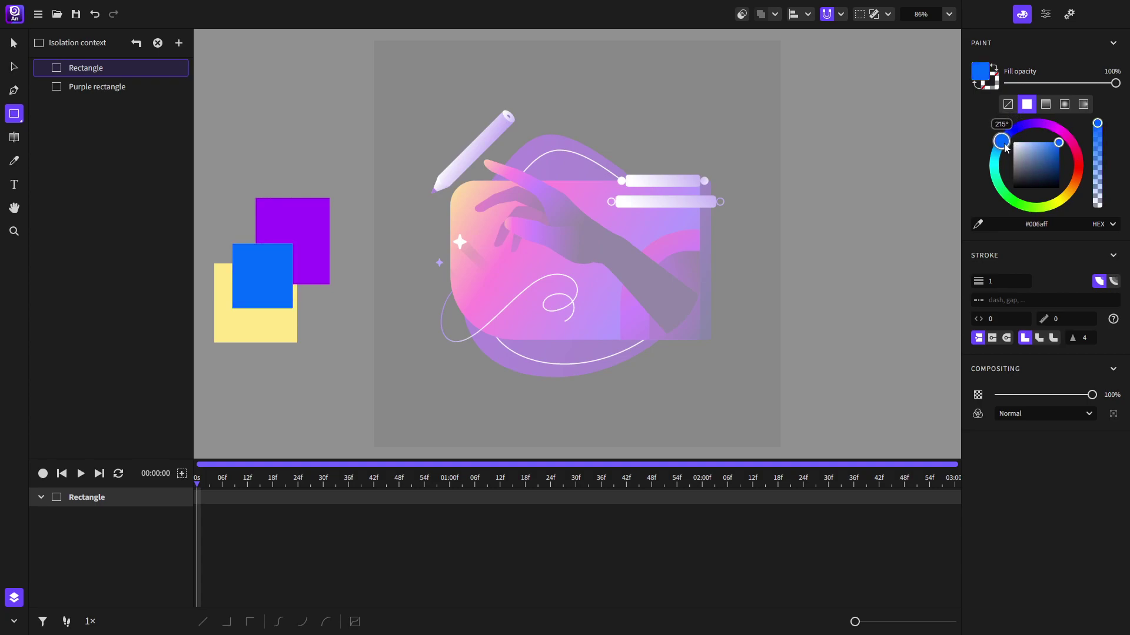
pyautogui.click(14, 43)
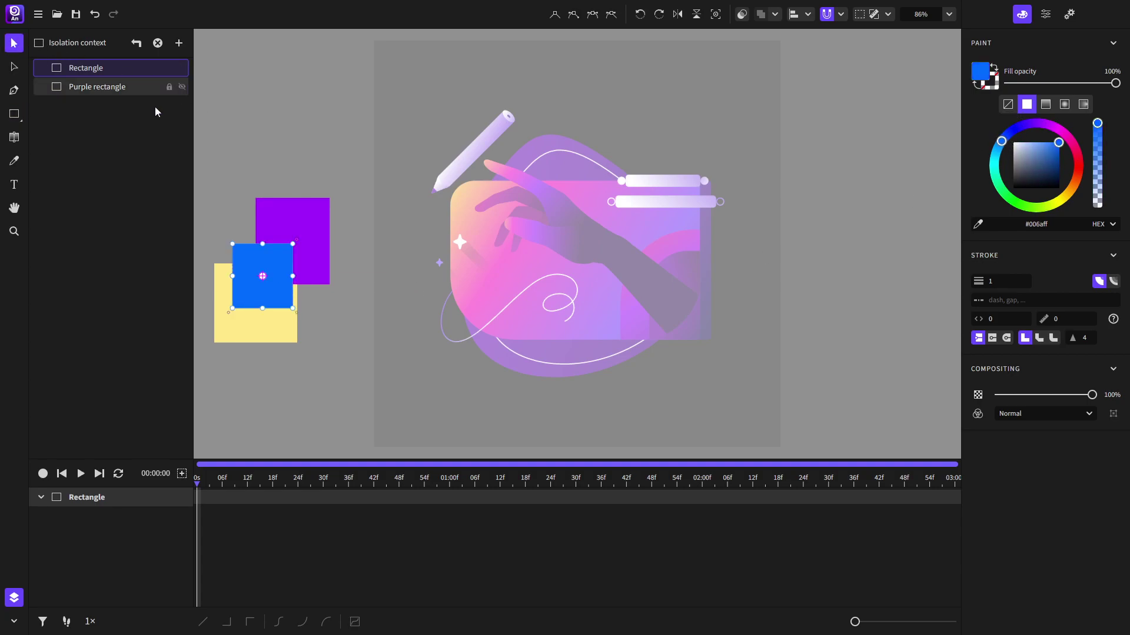
# - Exit isolation level by level back to the Animated hand composition and clear the selection
pyautogui.click(136, 46)
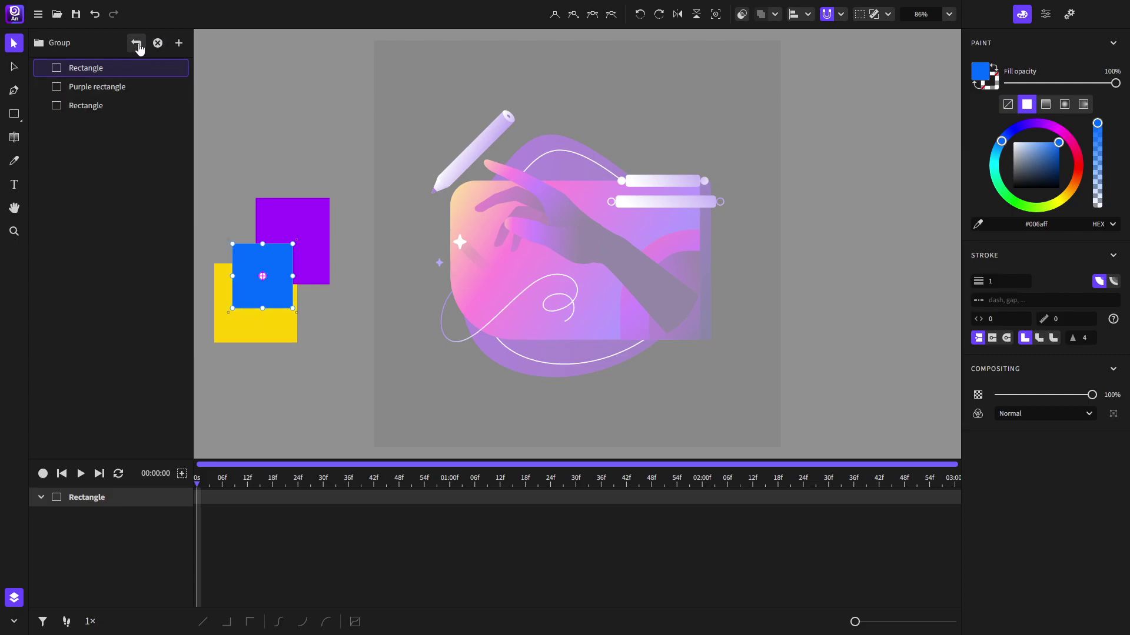
pyautogui.click(138, 46)
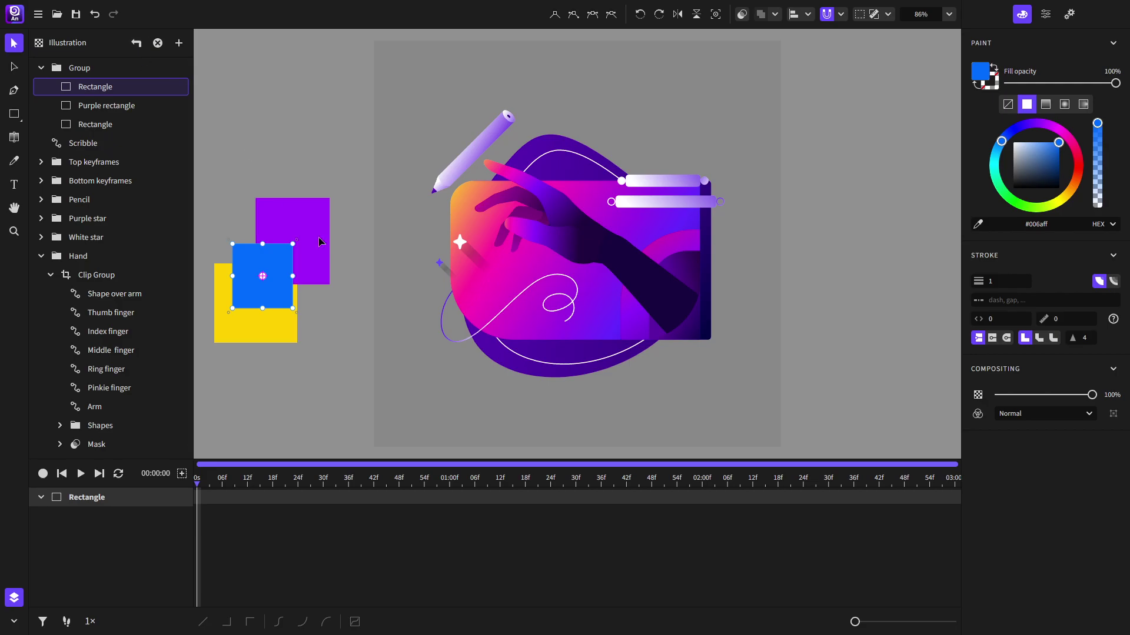
pyautogui.click(136, 44)
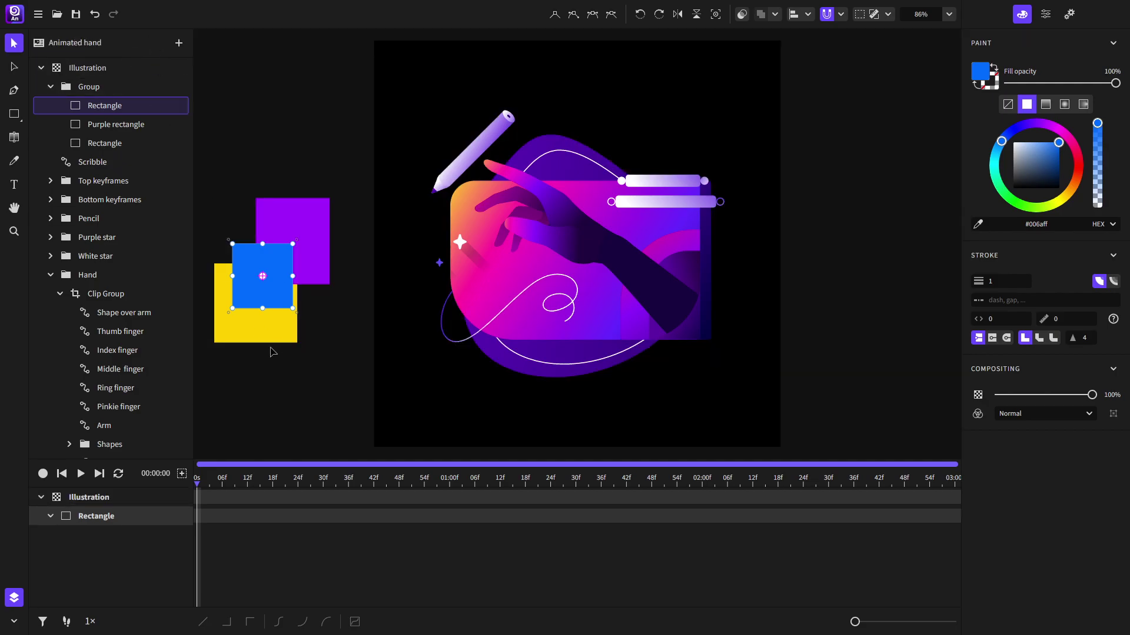
pyautogui.click(273, 352)
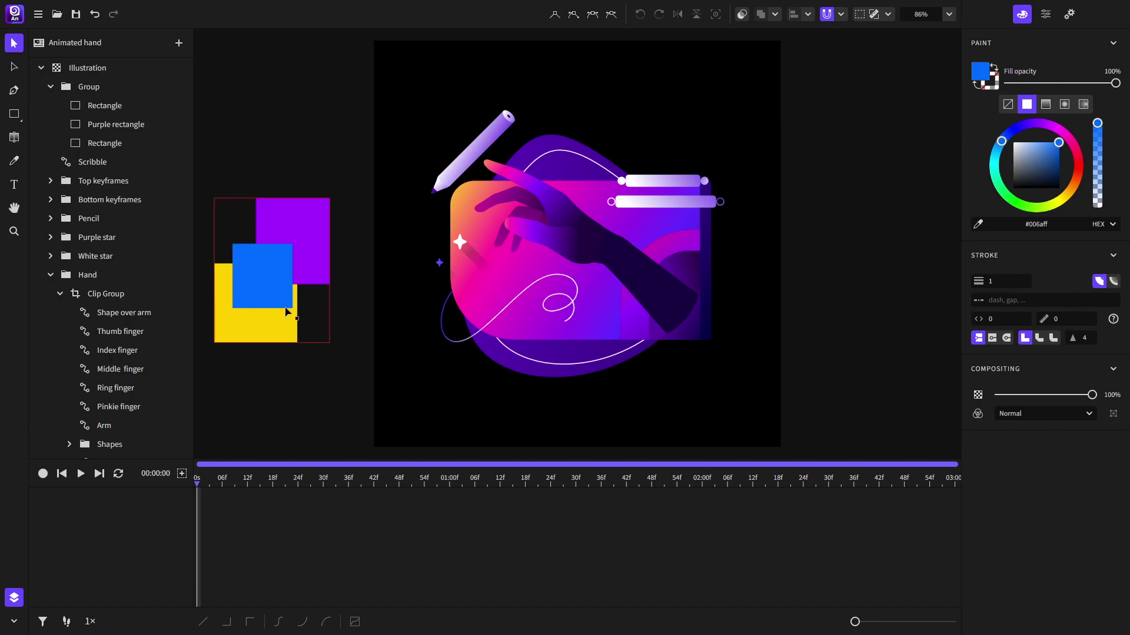
# - Move the group of three rectangles slightly right and ungroup it
pyautogui.moveTo(292, 232)
pyautogui.mouseDown()
pyautogui.moveTo(286, 164)
pyautogui.moveTo(307, 213)
pyautogui.moveTo(289, 249)
pyautogui.mouseUp()
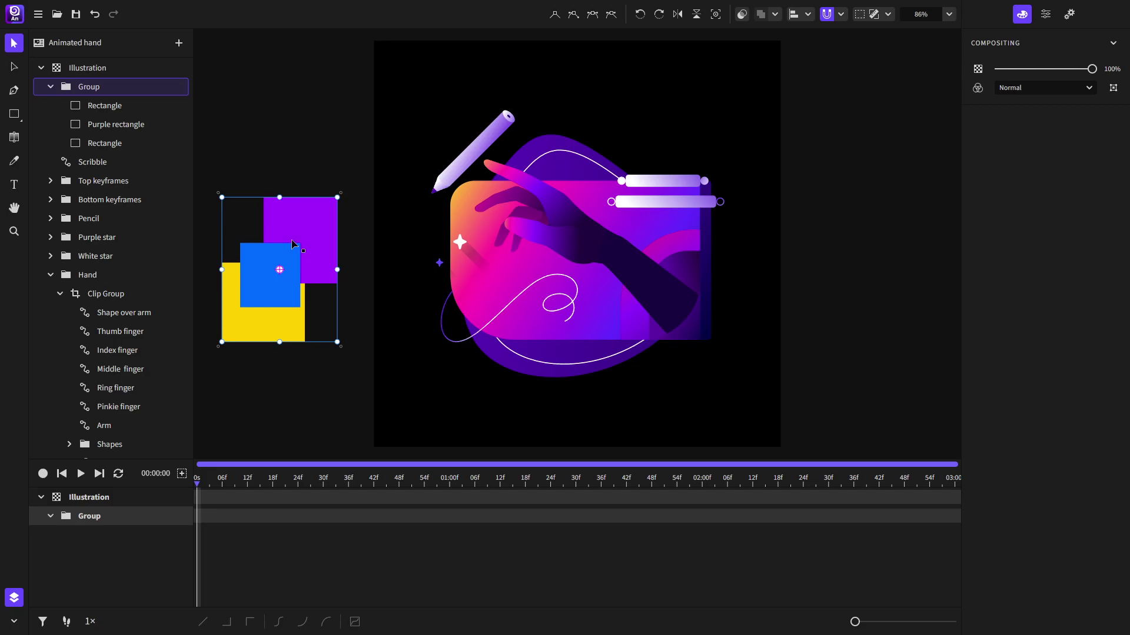
pyautogui.rightClick(294, 239)
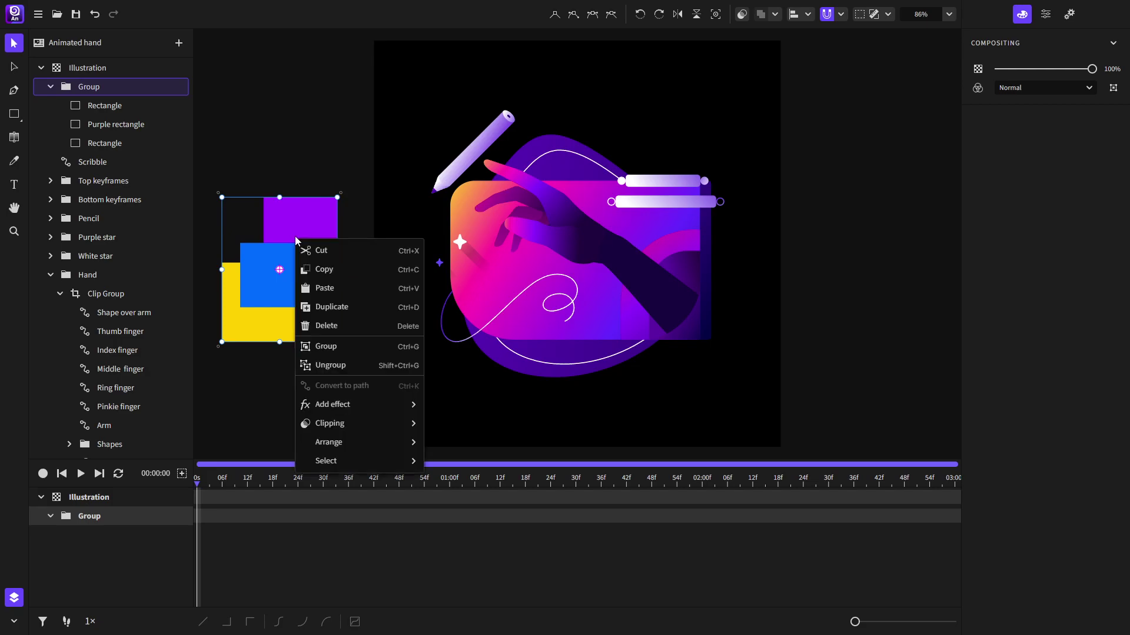
pyautogui.click(330, 366)
pyautogui.click(327, 373)
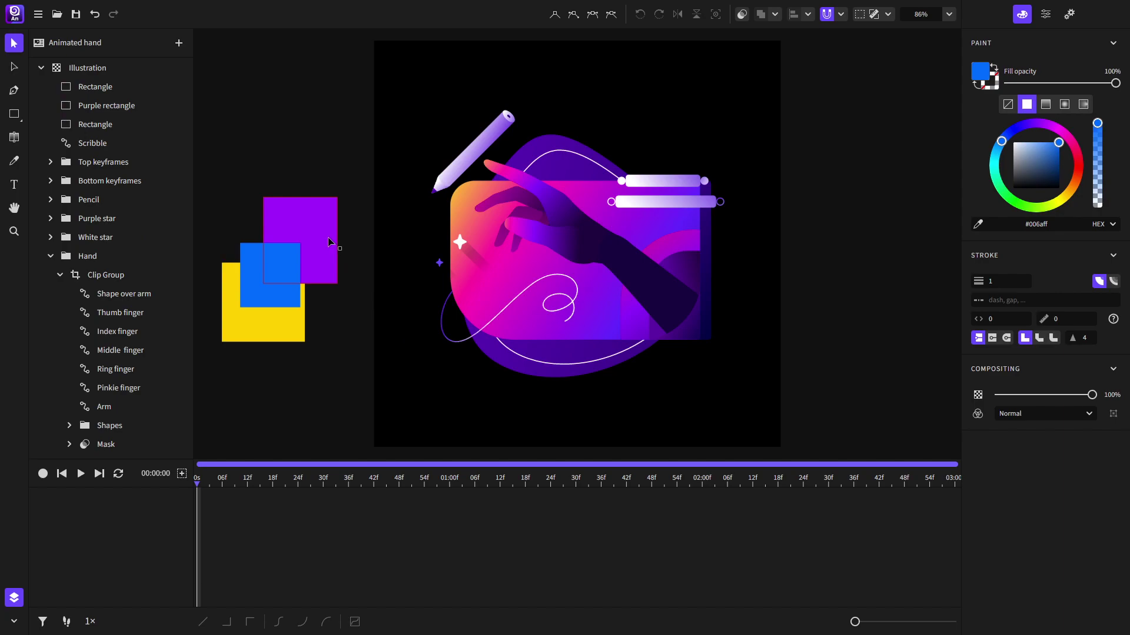
# - Shift the purple rectangle slightly right and send the blue rectangle one level backward, behind it
pyautogui.moveTo(331, 241)
pyautogui.mouseDown()
pyautogui.moveTo(335, 218)
pyautogui.moveTo(342, 254)
pyautogui.moveTo(334, 232)
pyautogui.mouseUp()
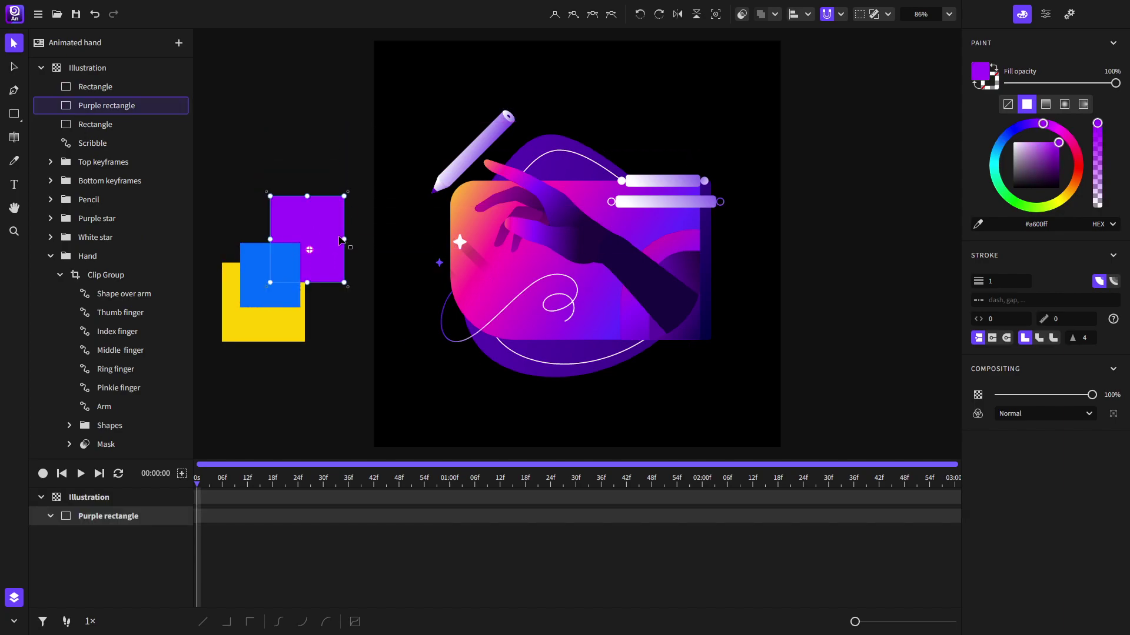
pyautogui.click(261, 288)
pyautogui.rightClick(256, 270)
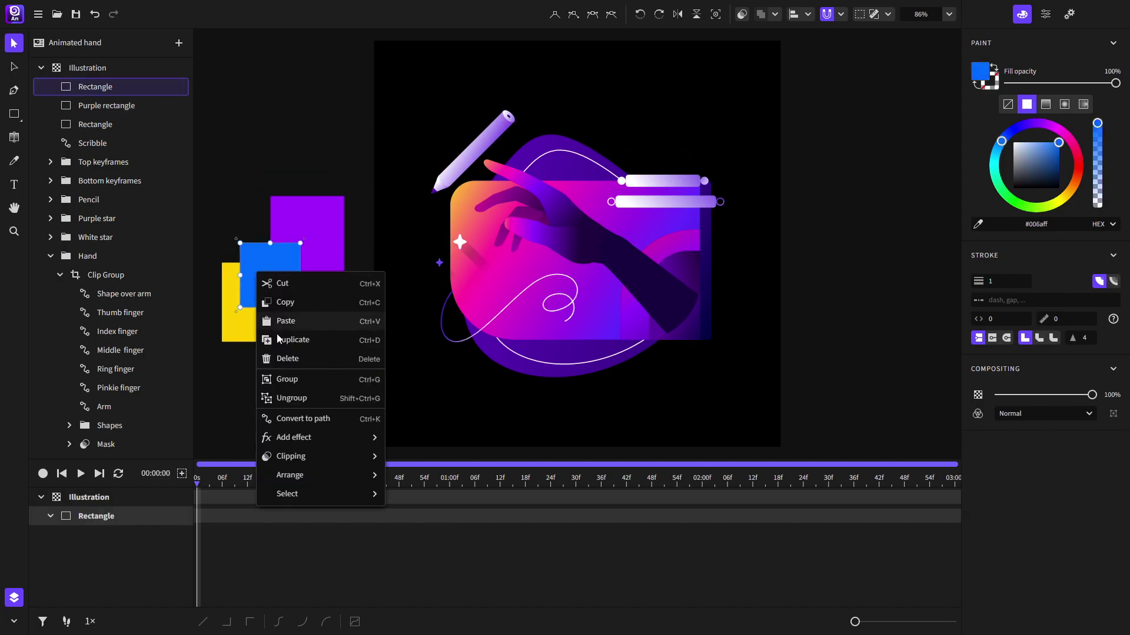
pyautogui.moveTo(308, 478)
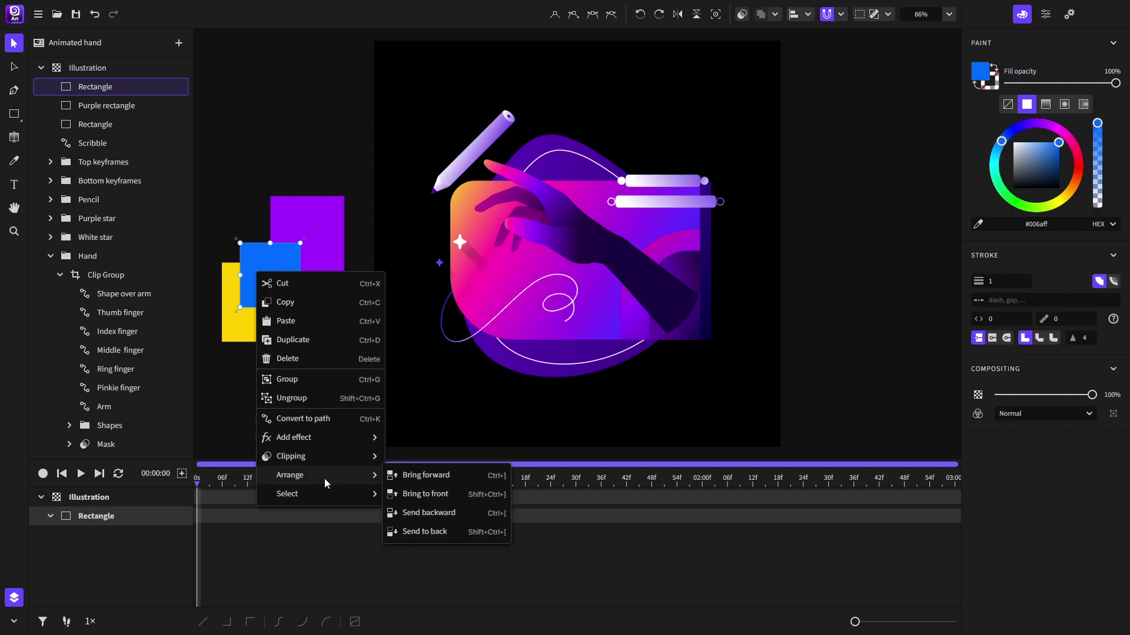
pyautogui.click(440, 517)
pyautogui.click(325, 357)
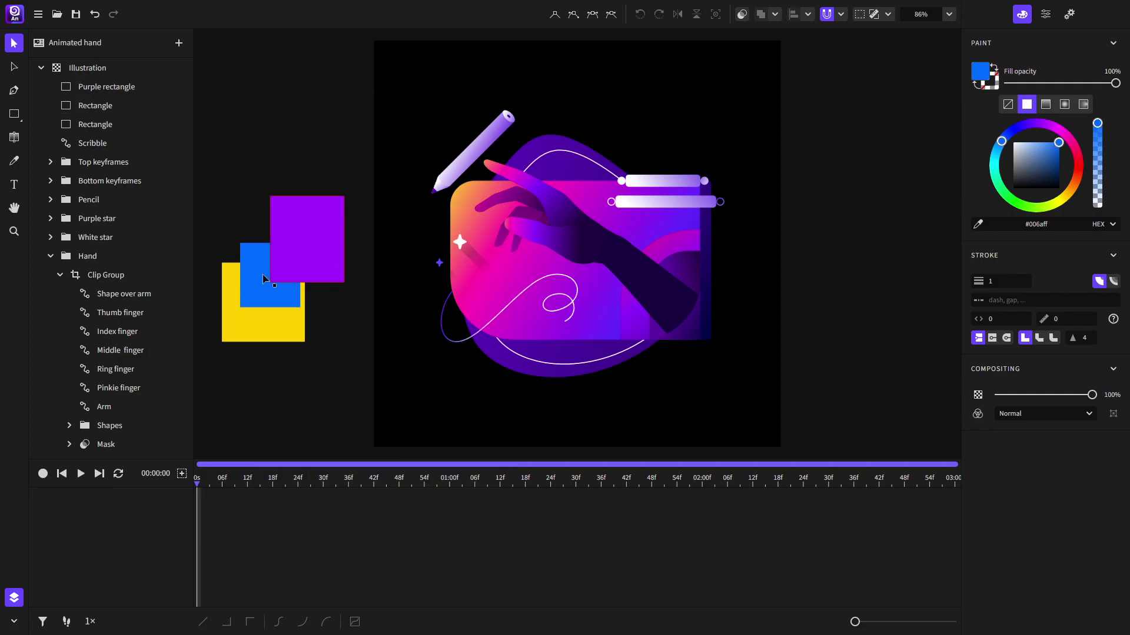
# - Isolate the blue rectangle and draw a red #ff2a00 rectangle overlapping it and the purple one
pyautogui.doubleClick(282, 297)
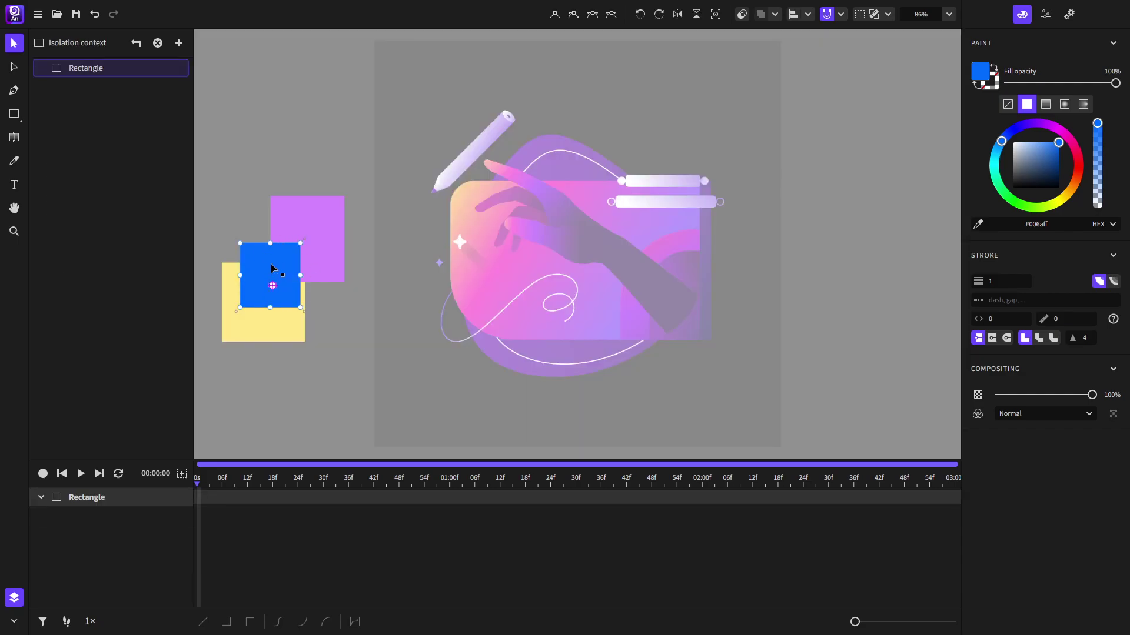
pyautogui.click(14, 114)
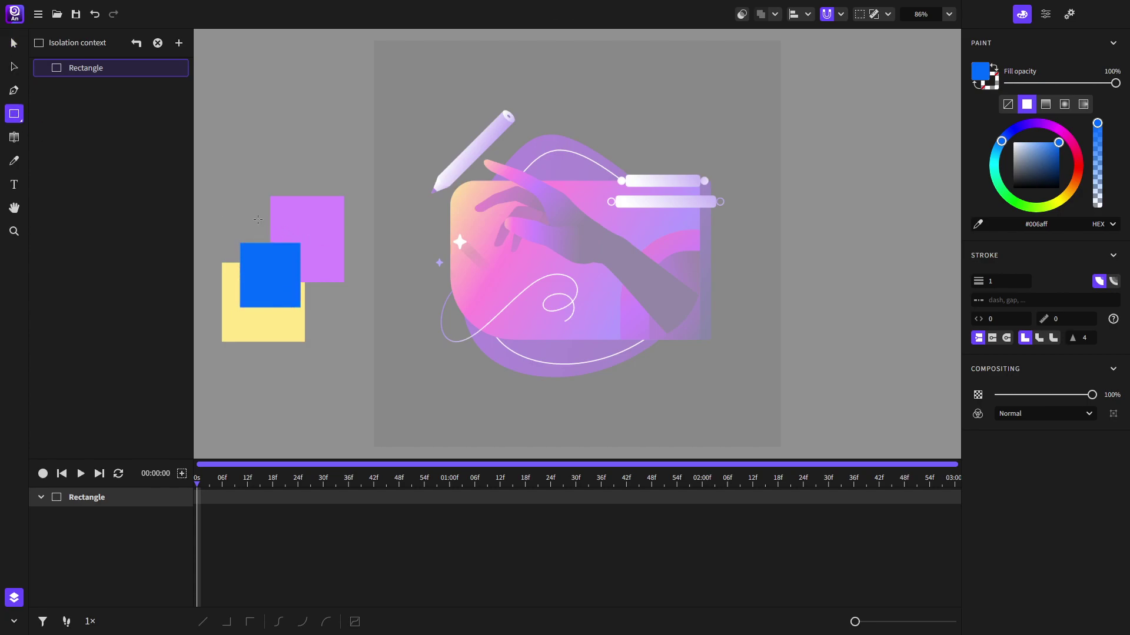
pyautogui.moveTo(313, 267); pyautogui.dragTo(333, 275)
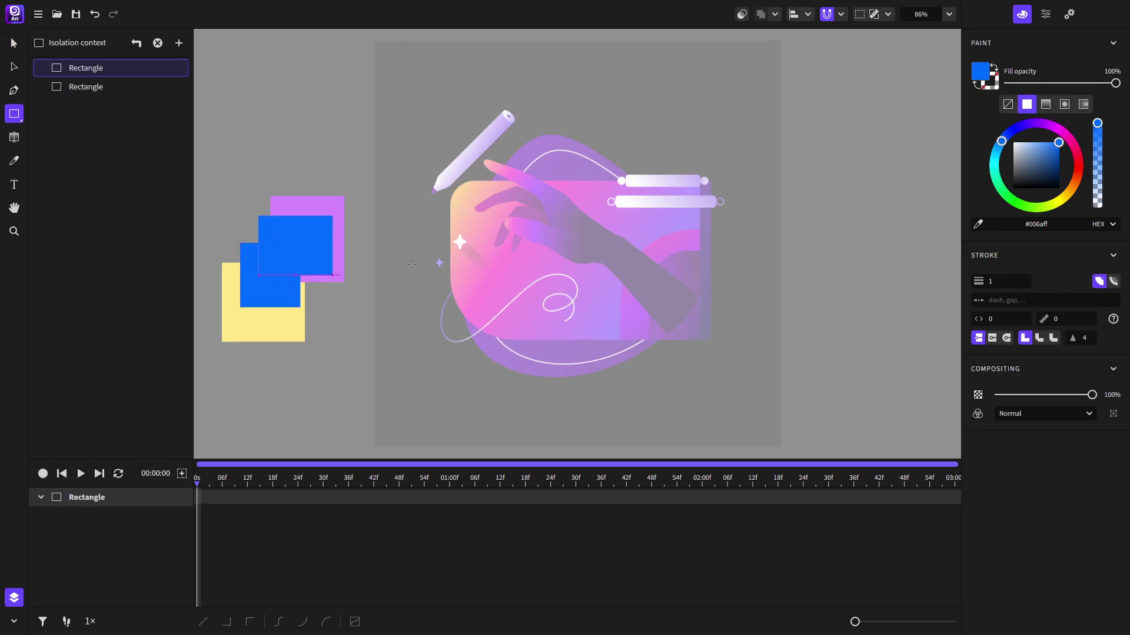
pyautogui.click(1078, 173)
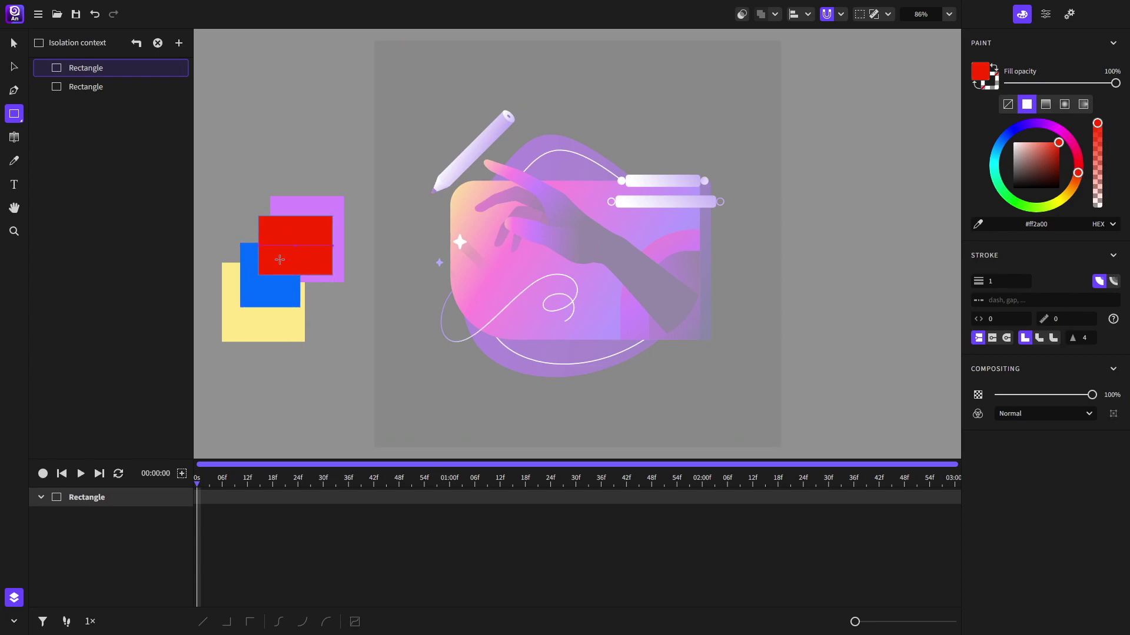
pyautogui.click(15, 43)
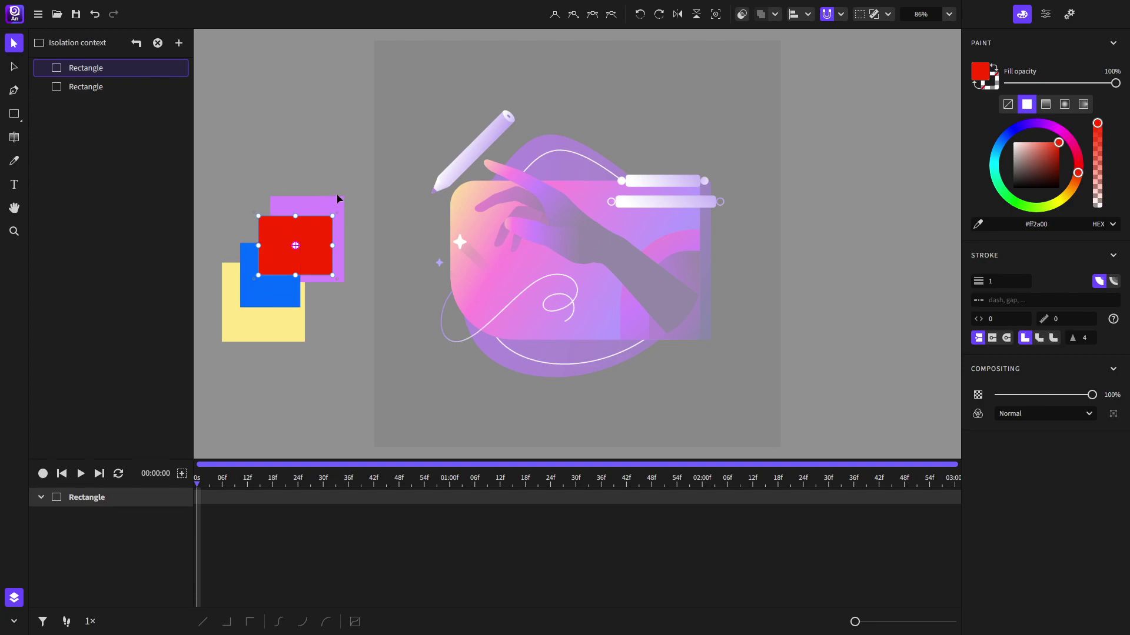
# - Leave isolation mode and delete all four test rectangles beside the artboard
pyautogui.click(157, 43)
pyautogui.click(347, 133)
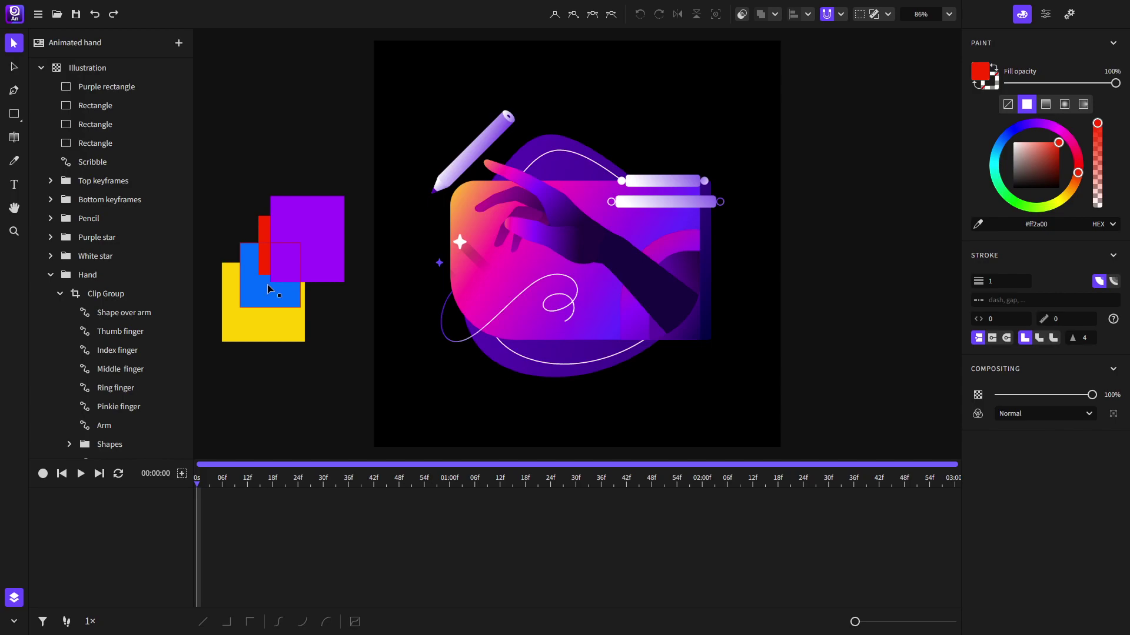
pyautogui.moveTo(232, 165); pyautogui.dragTo(331, 387)
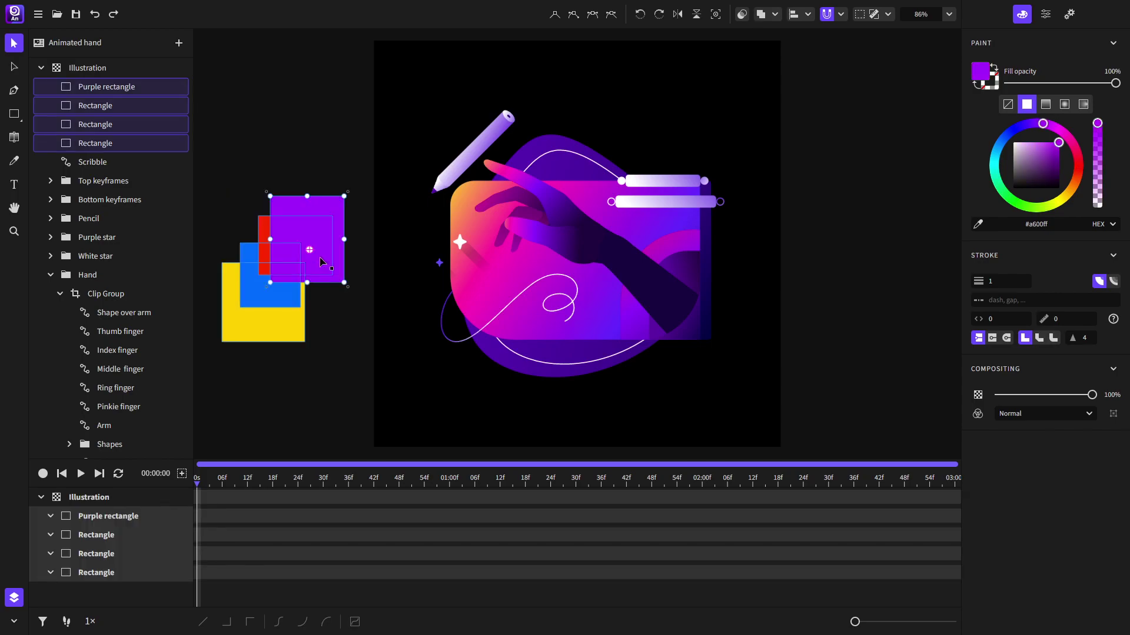
pyautogui.press('Delete')
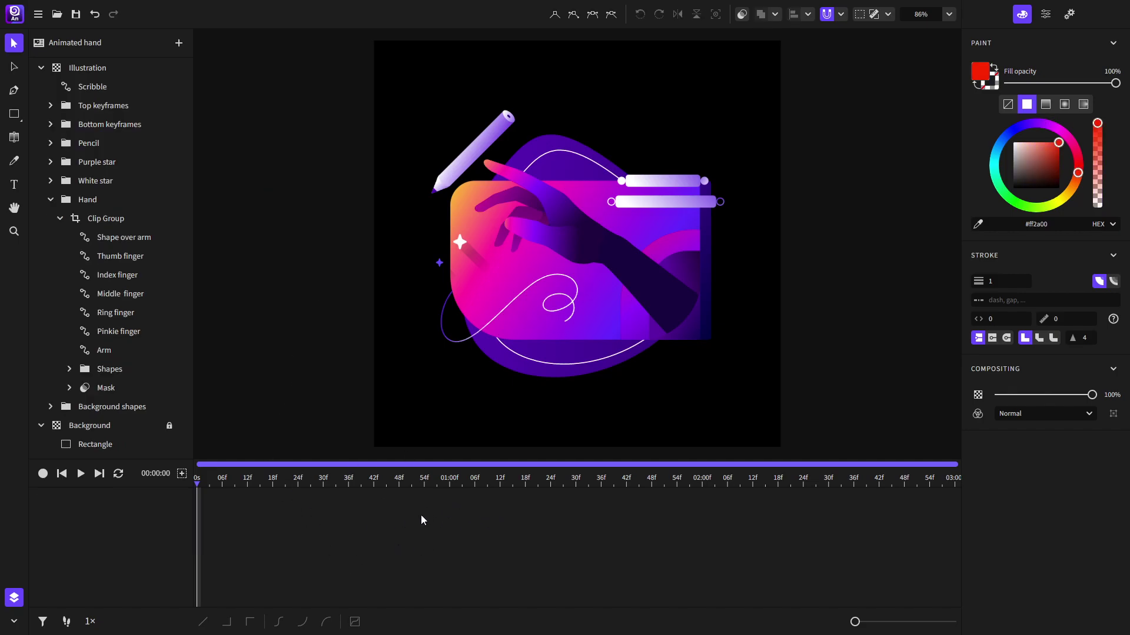
# - Set the composition's animation duration to 00:05:00
pyautogui.click(1069, 18)
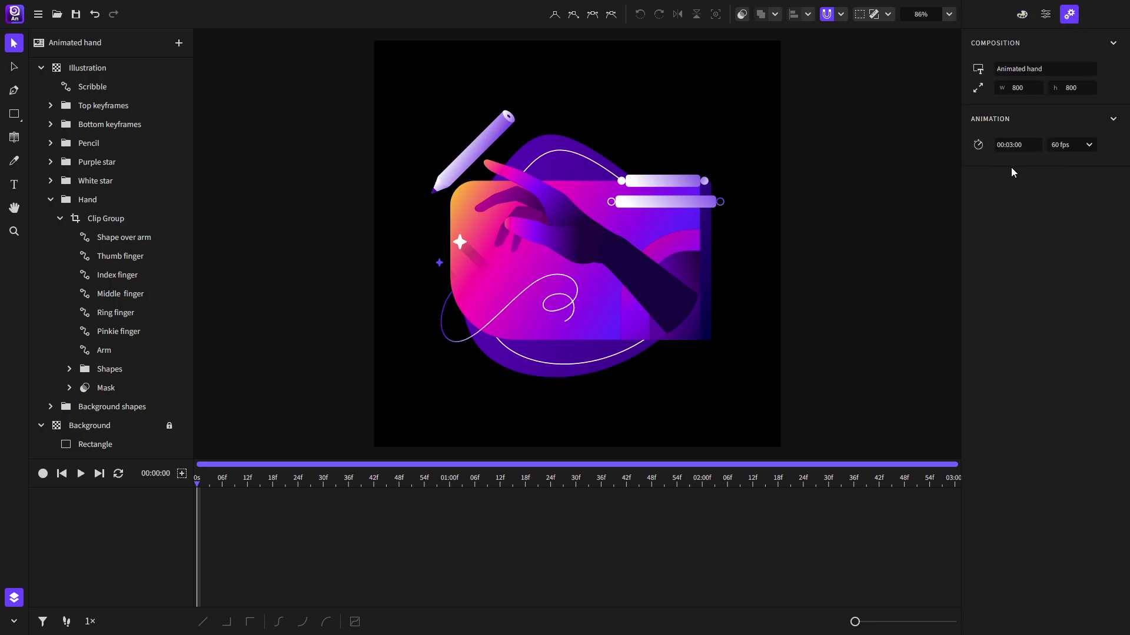
pyautogui.click(1012, 144)
pyautogui.press('Return')
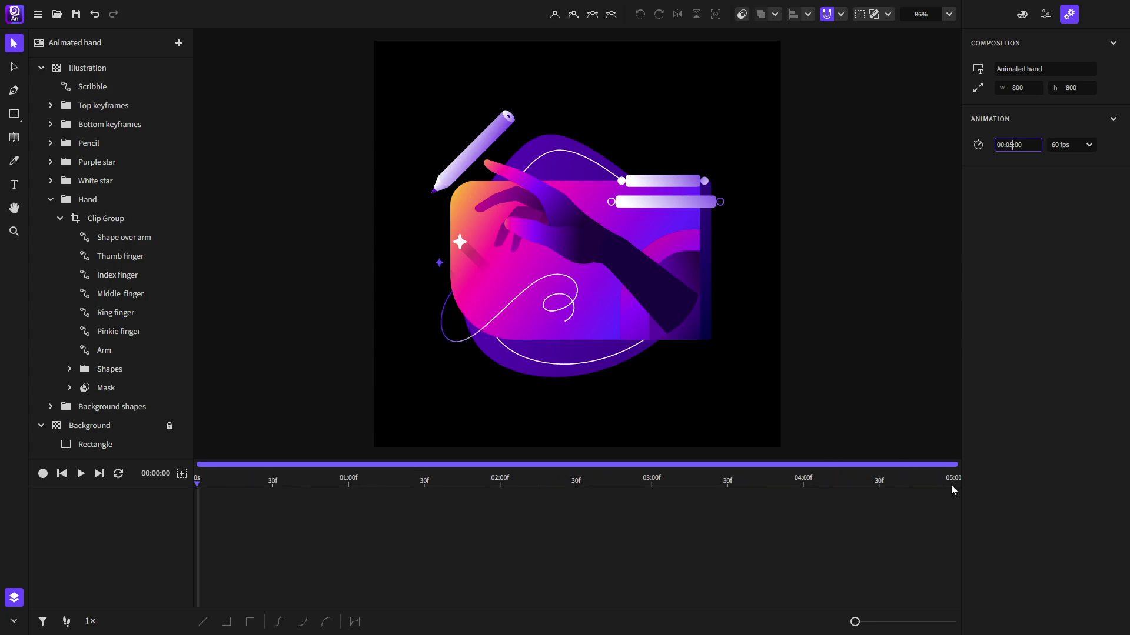
# - Switch the animation frame rate to 24 fps, then return it to 60 fps
pyautogui.click(1088, 146)
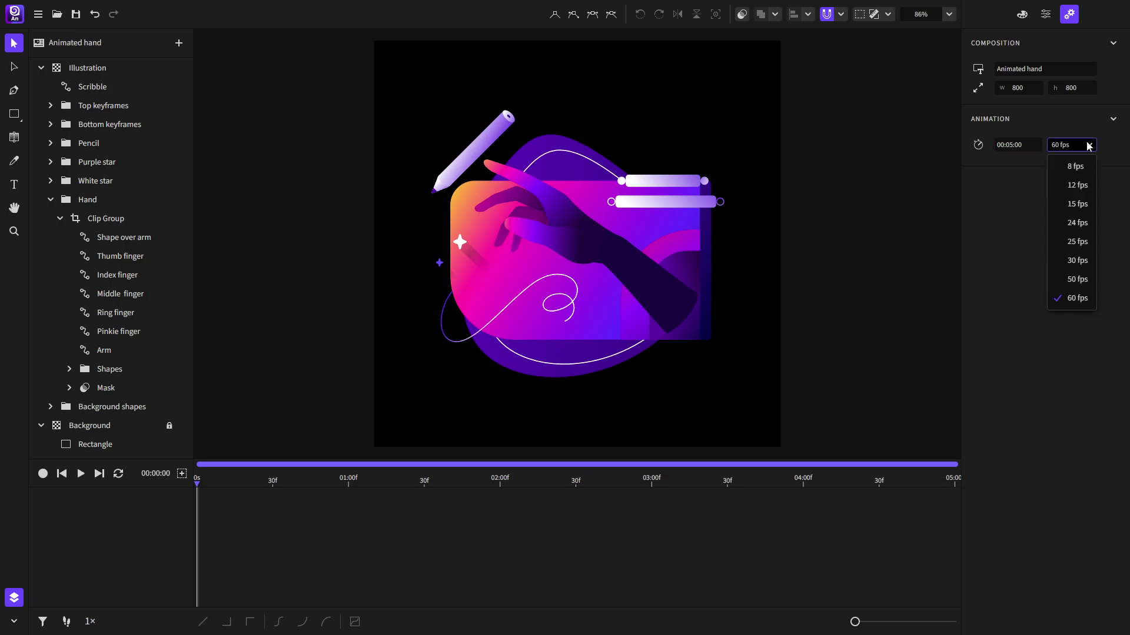
pyautogui.click(1077, 224)
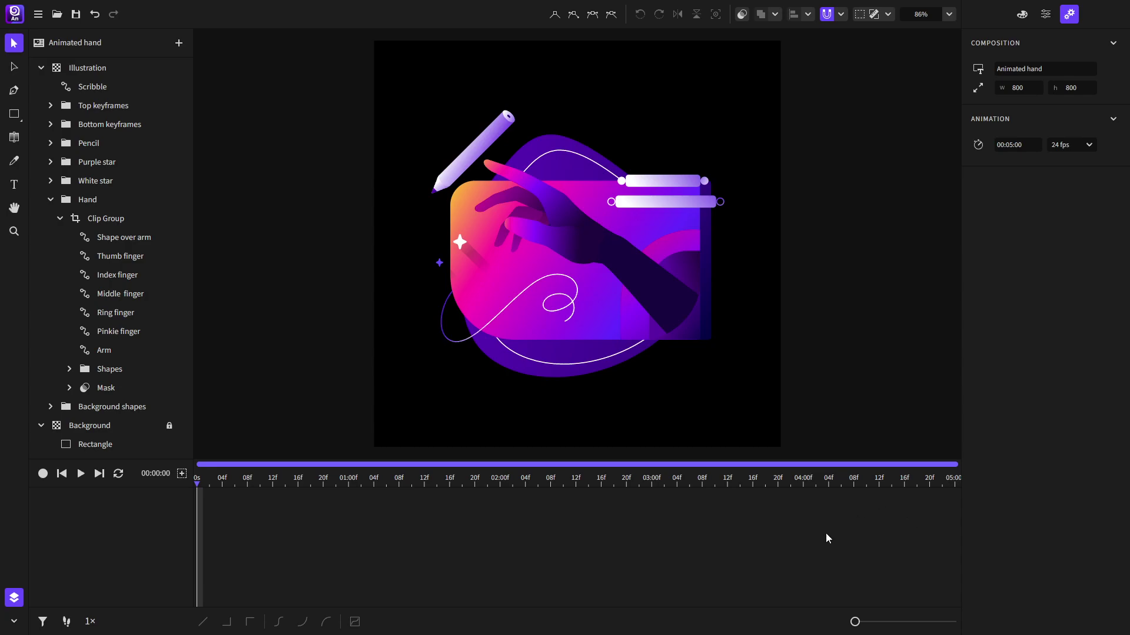
pyautogui.click(1073, 145)
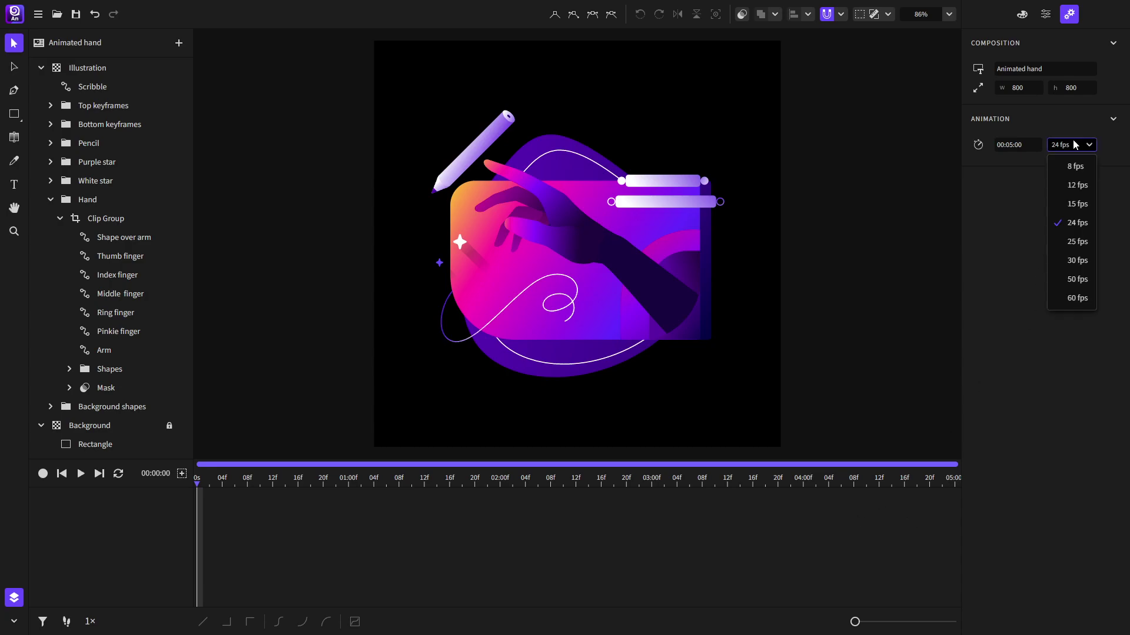
pyautogui.click(1077, 298)
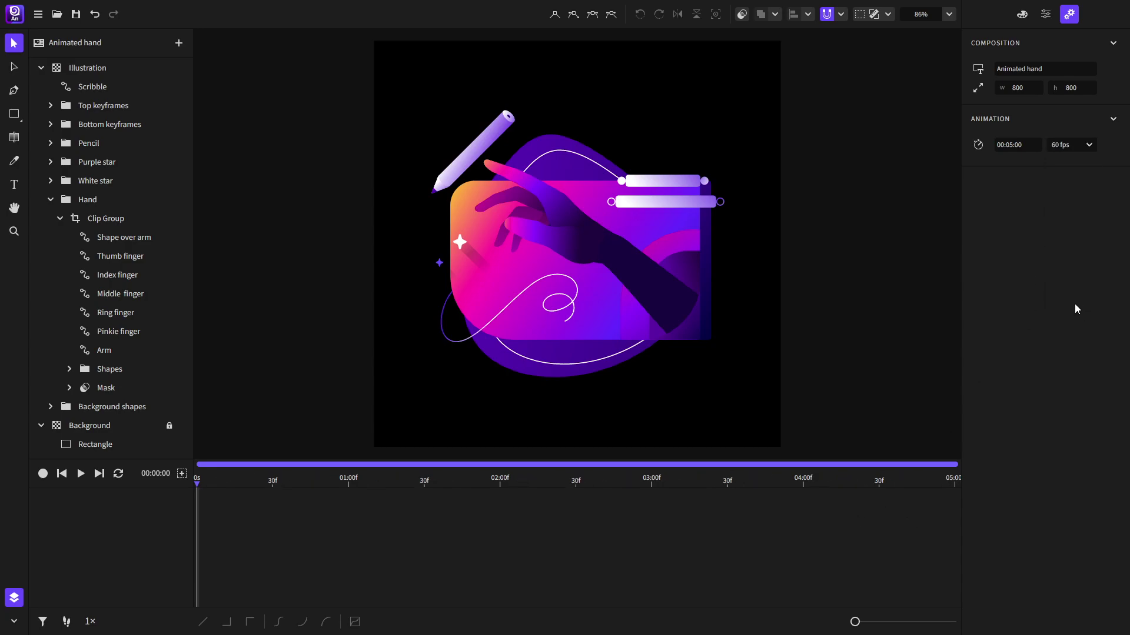
# - Record rotation and position keyframes for the Pencil at 00:02:00, turning it counterclockwise to stand more upright and moving it down and left
pyautogui.click(1022, 14)
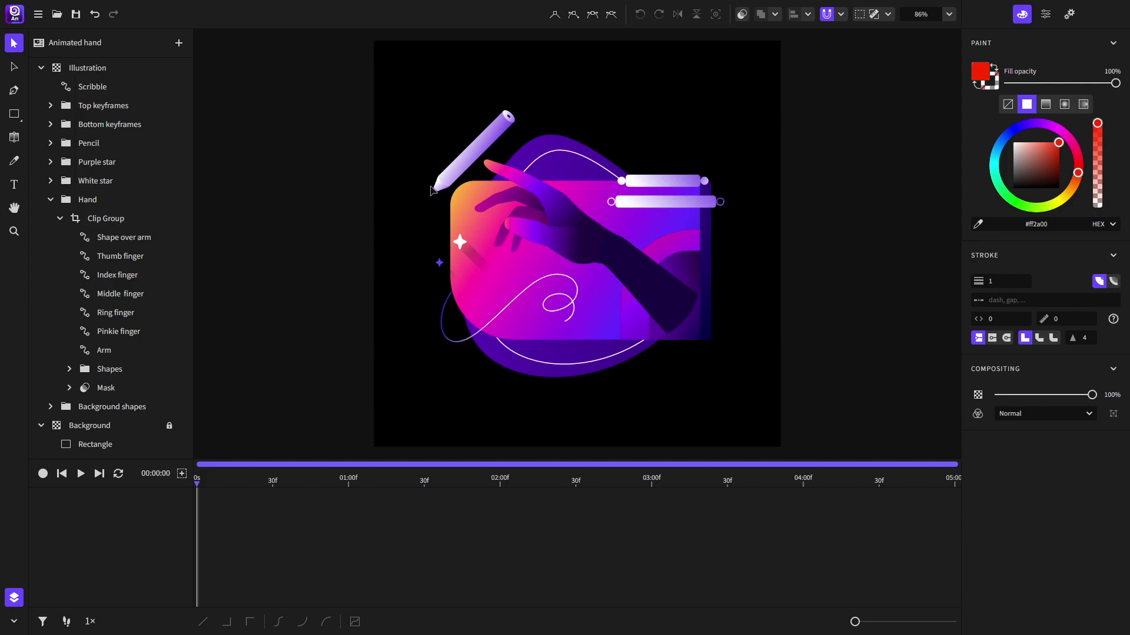
pyautogui.click(450, 179)
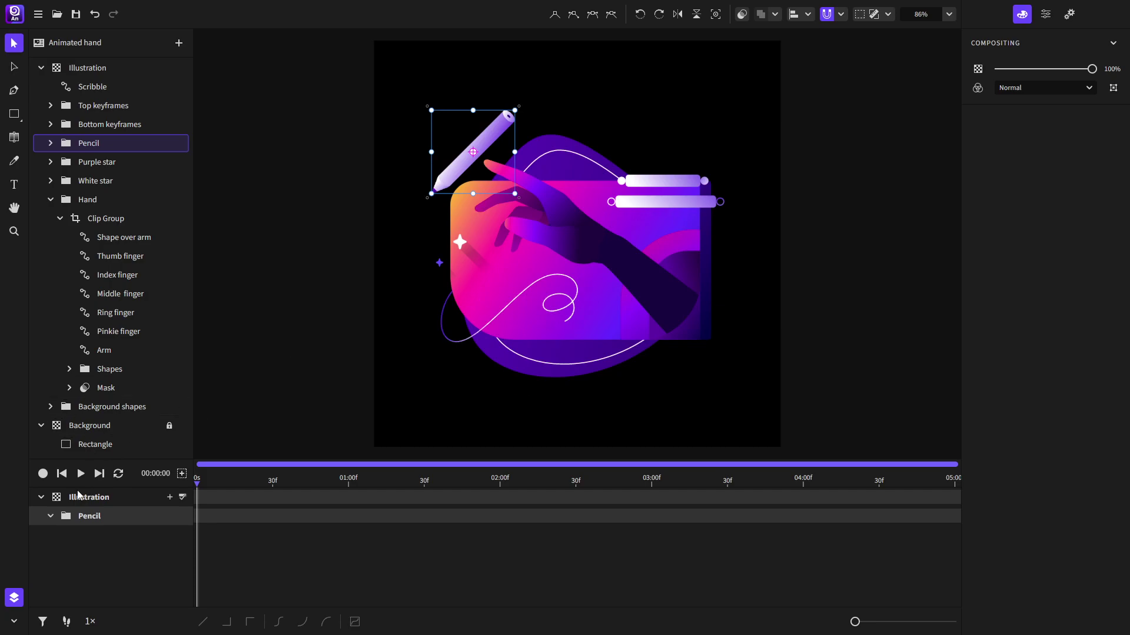
pyautogui.click(43, 474)
pyautogui.moveTo(423, 483); pyautogui.dragTo(507, 484)
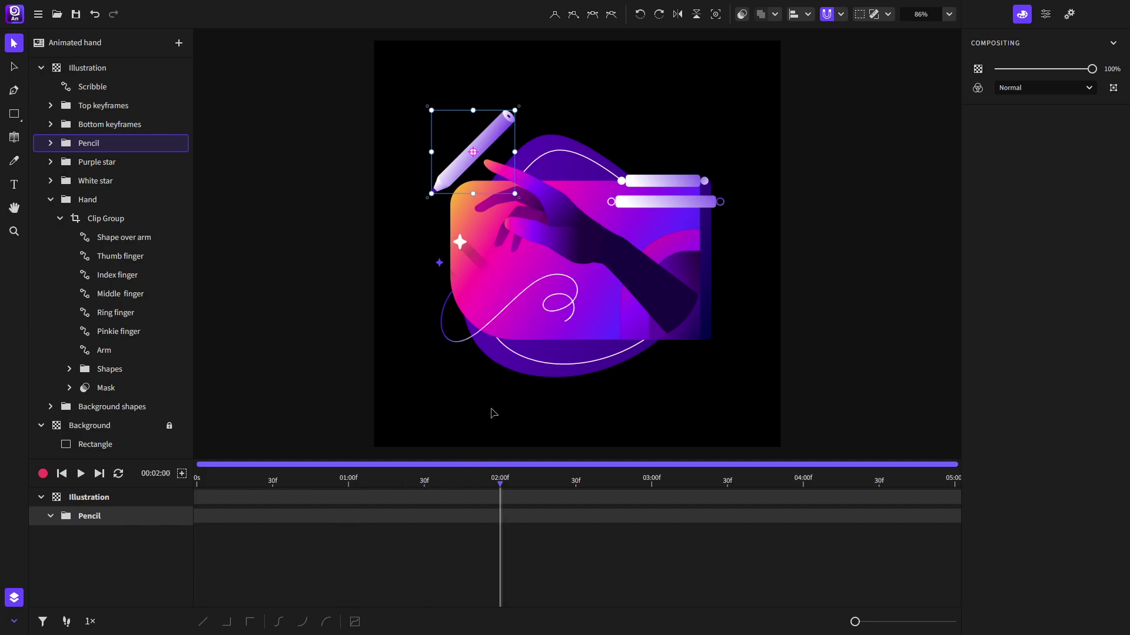
pyautogui.moveTo(519, 105); pyautogui.dragTo(488, 90)
pyautogui.moveTo(479, 144); pyautogui.dragTo(460, 172)
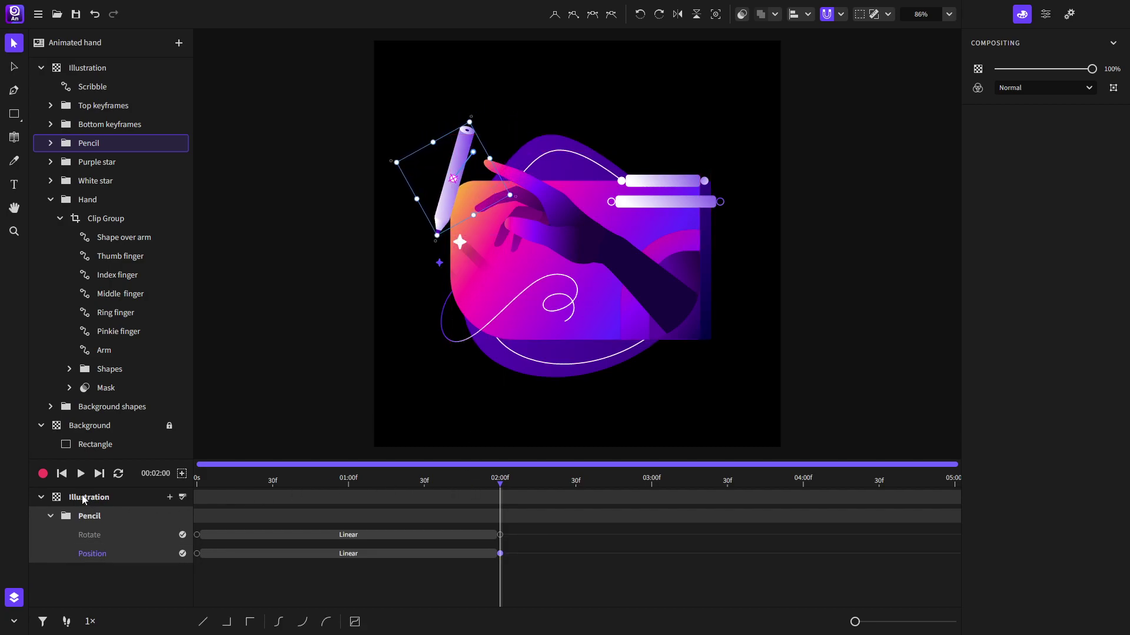
# - Play the Pencil animation from the start and stop the playback
pyautogui.click(62, 473)
pyautogui.click(80, 474)
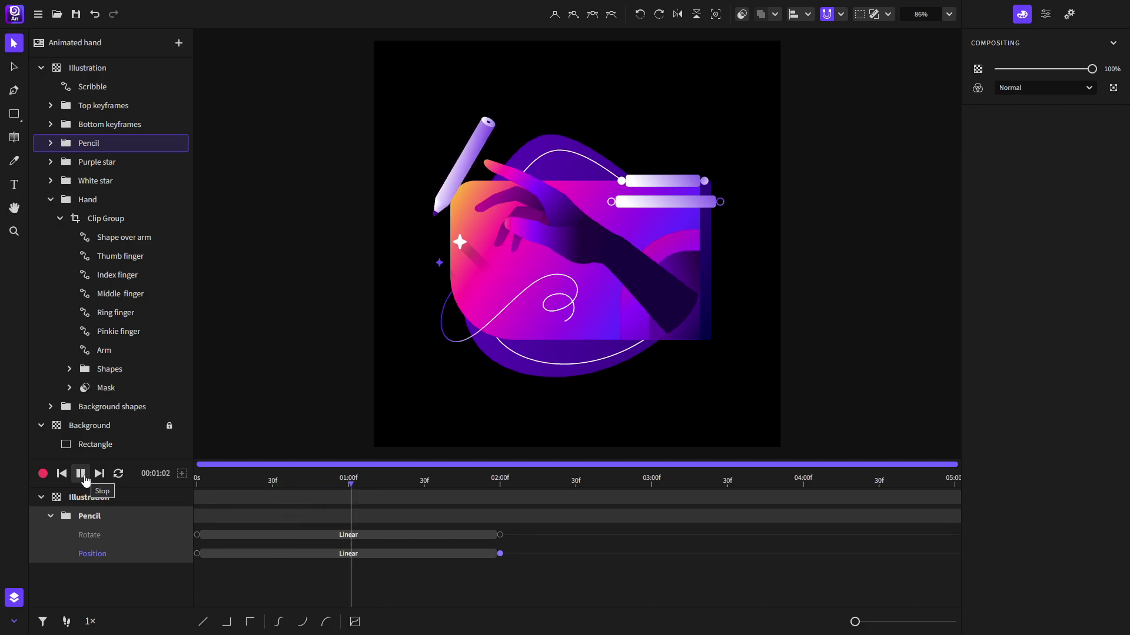
pyautogui.click(84, 479)
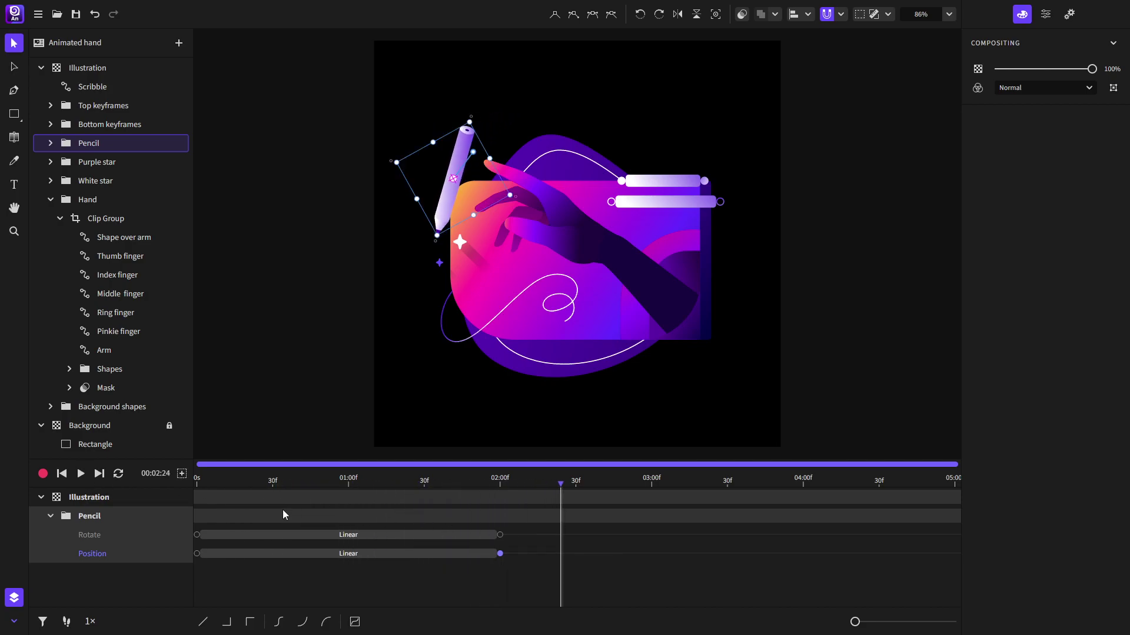
# - Delete all of the Pencil's rotation and position keyframes and turn off keyframe recording
pyautogui.click(61, 474)
pyautogui.moveTo(489, 524); pyautogui.dragTo(191, 588)
pyautogui.press('Delete')
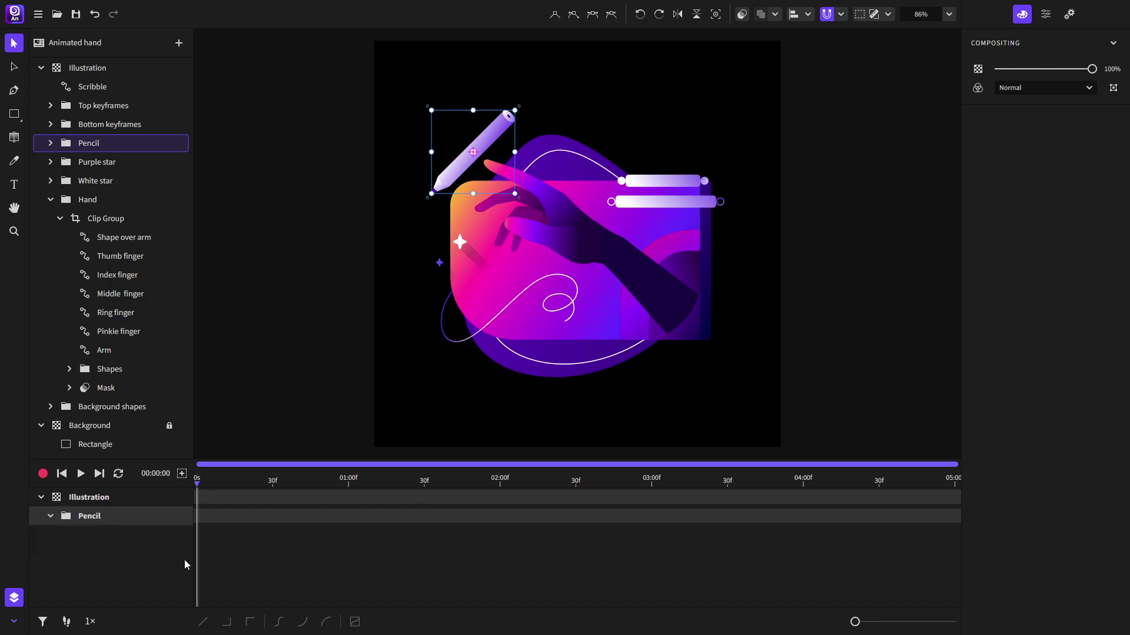
pyautogui.click(43, 474)
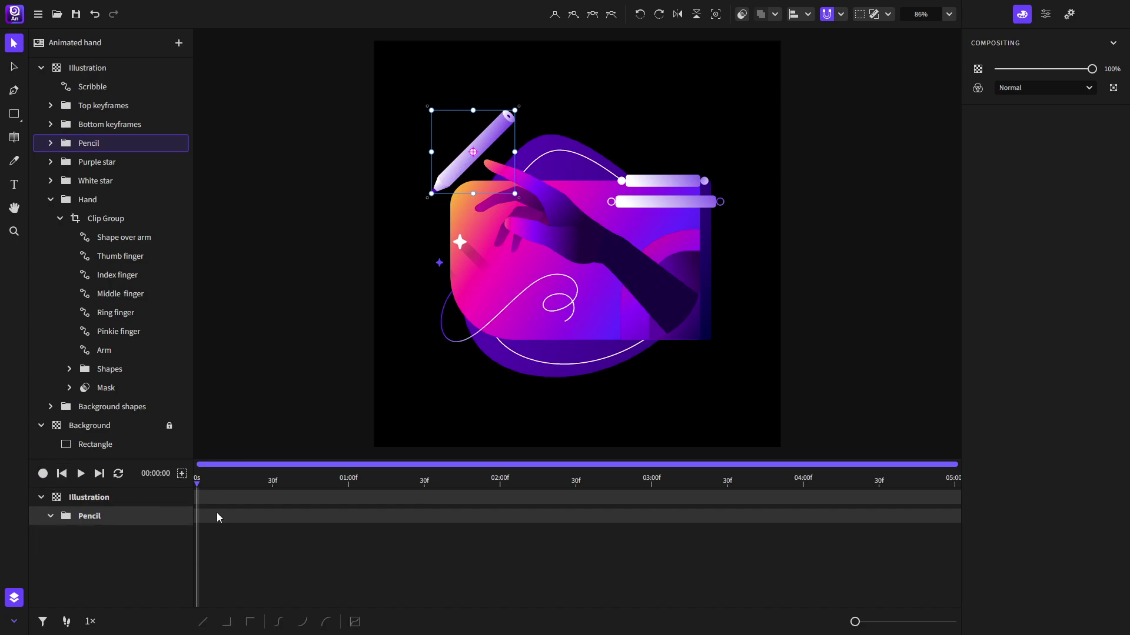
# - Manually add Rotate and Position keyframes to the Pencil at 00:00:00
pyautogui.click(181, 474)
pyautogui.moveTo(228, 517)
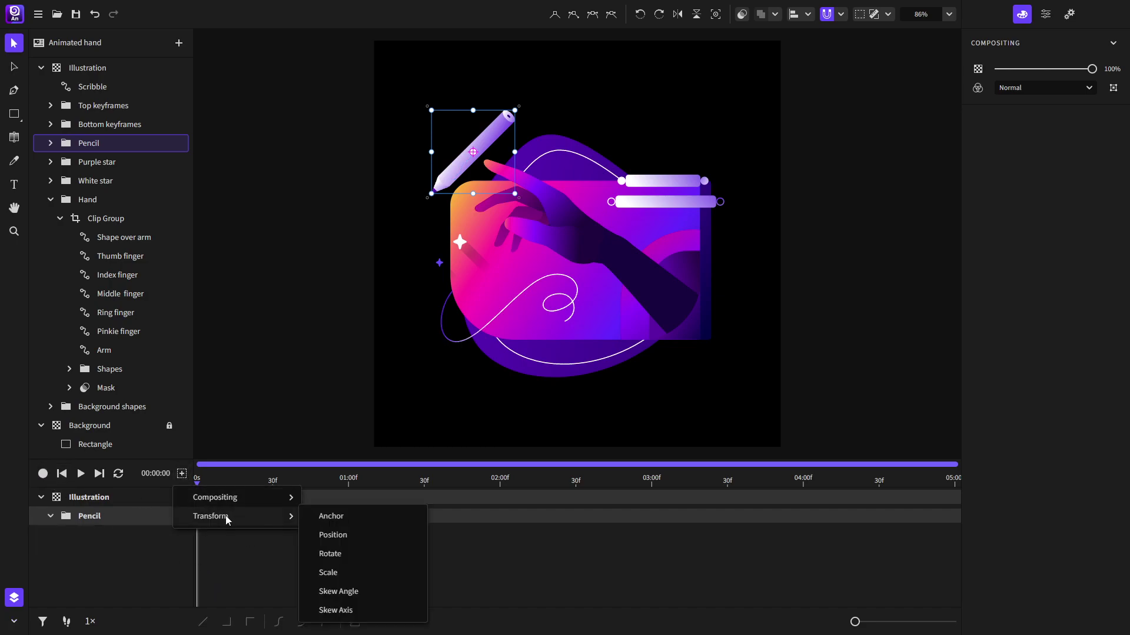
pyautogui.click(365, 555)
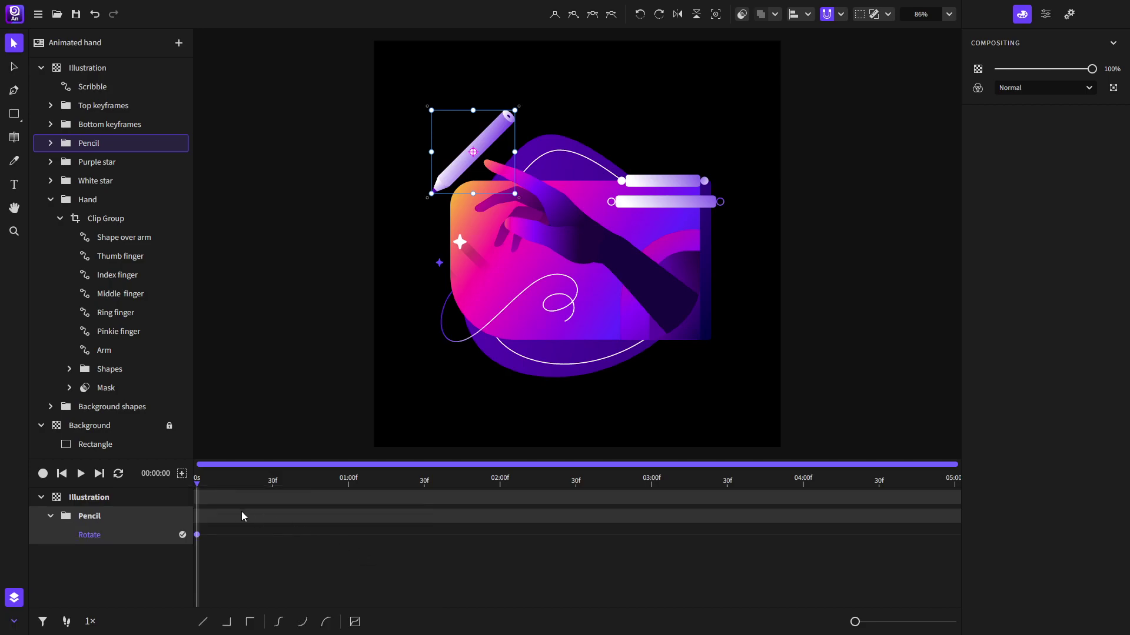
pyautogui.click(182, 474)
pyautogui.moveTo(232, 517)
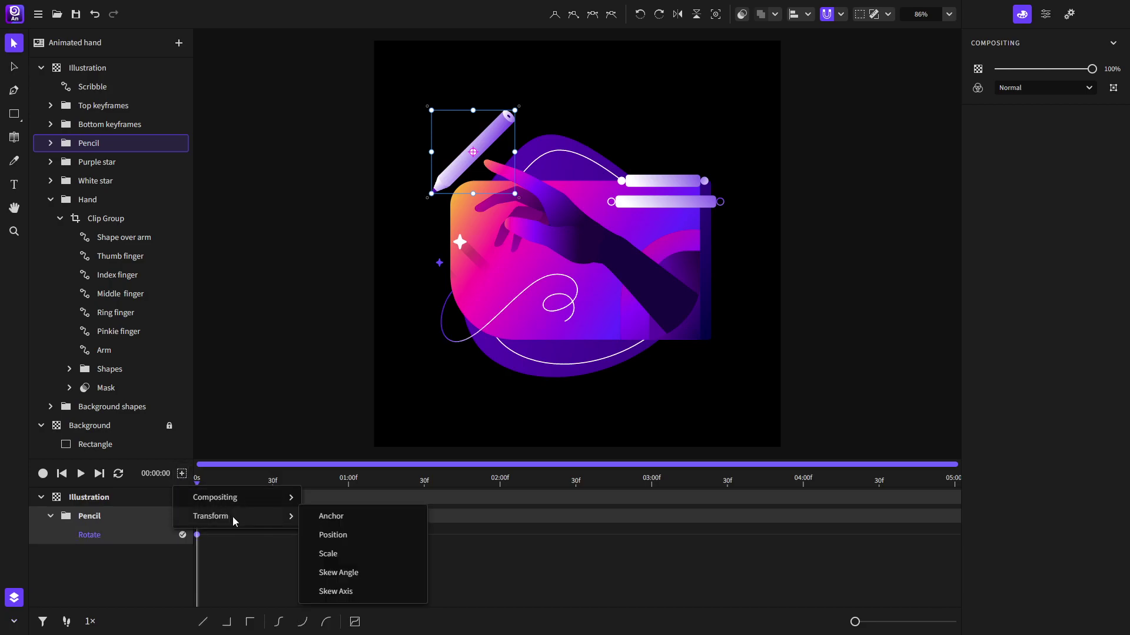
pyautogui.click(340, 533)
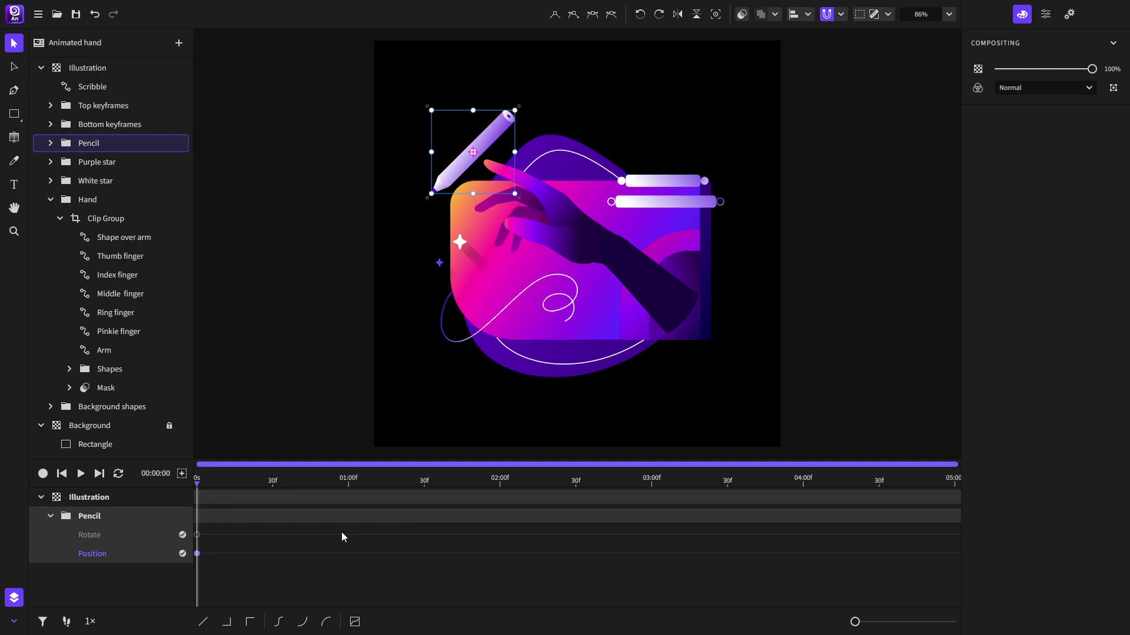
# - Turn the Pencil counterclockwise and move it down and left at 00:02:00, and play the animation from the start
pyautogui.click(501, 484)
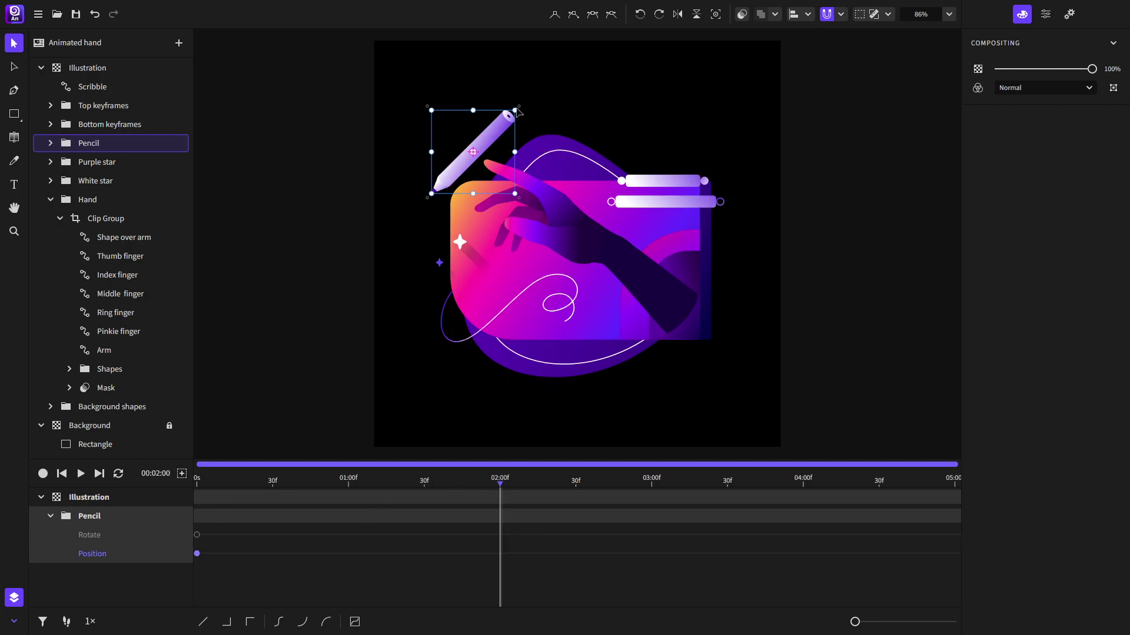
pyautogui.moveTo(518, 112)
pyautogui.mouseDown()
pyautogui.moveTo(495, 96)
pyautogui.moveTo(467, 157)
pyautogui.mouseUp()
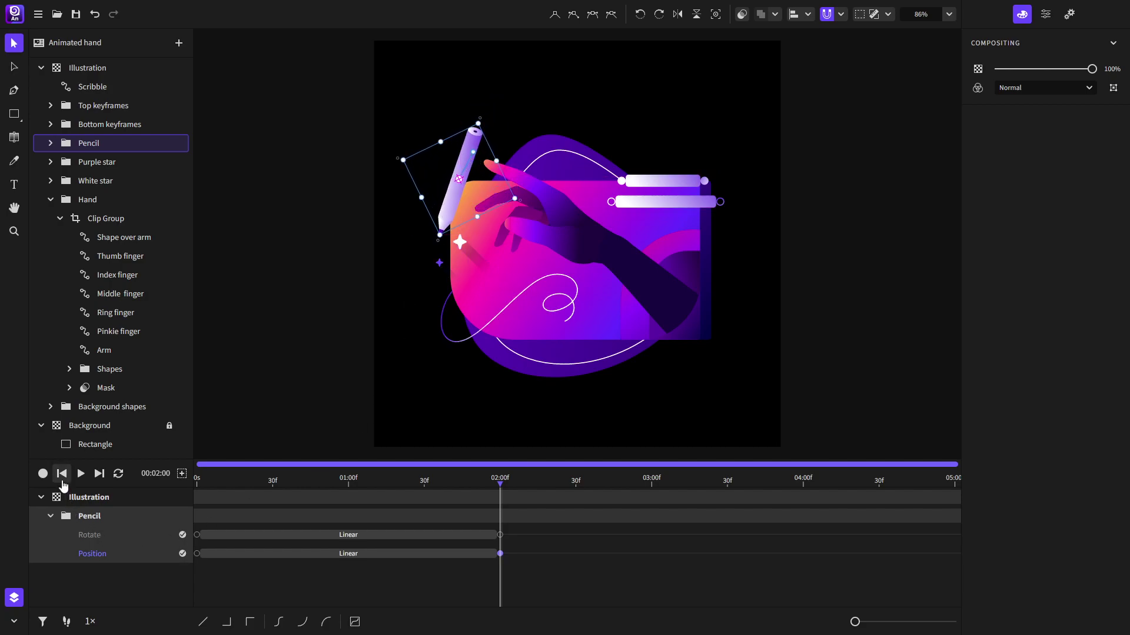
pyautogui.click(62, 473)
pyautogui.click(81, 473)
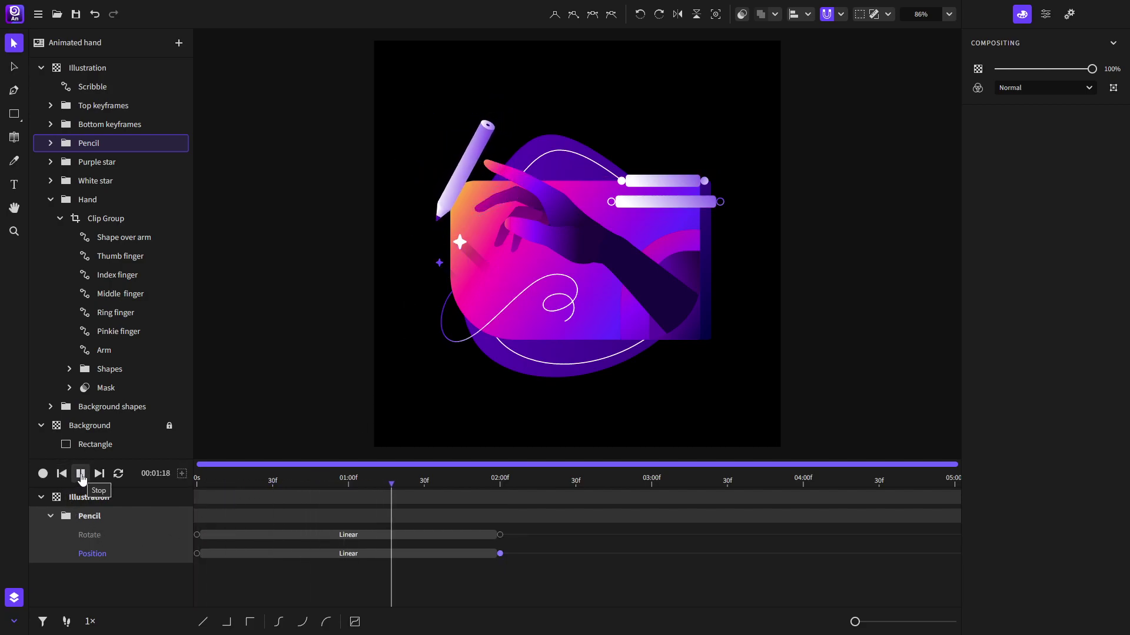
pyautogui.press('space')
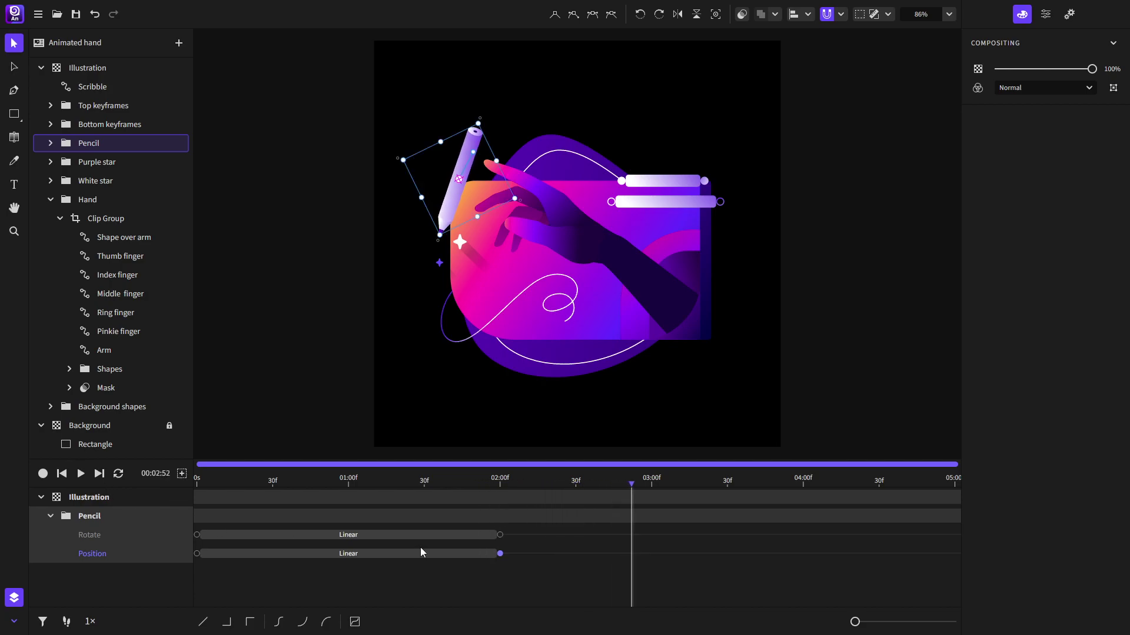
pyautogui.click(61, 474)
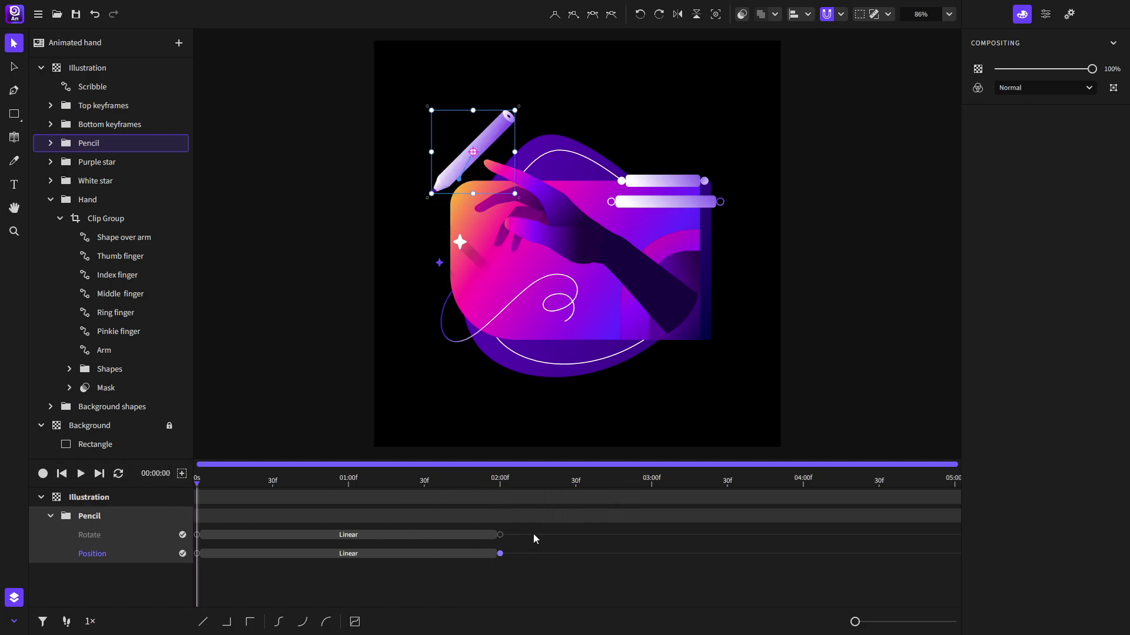
# - Delete the Pencil's Rotate and Position keyframes, and undo the deletion
pyautogui.moveTo(532, 528); pyautogui.dragTo(195, 573)
pyautogui.press('Delete')
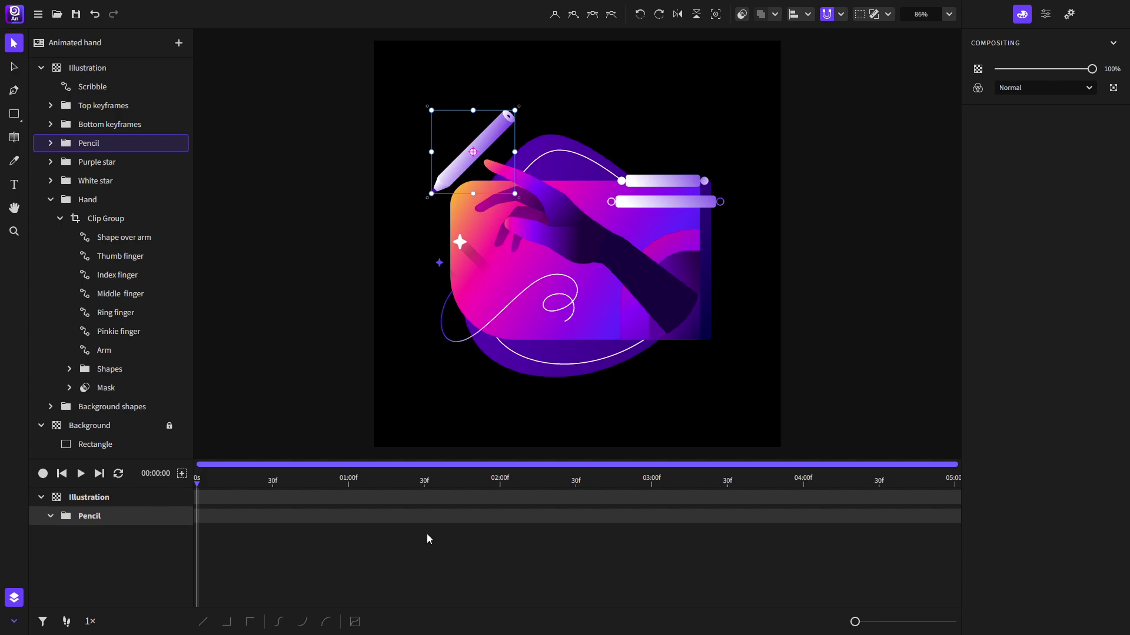
pyautogui.hotkey('ctrl', 'z')
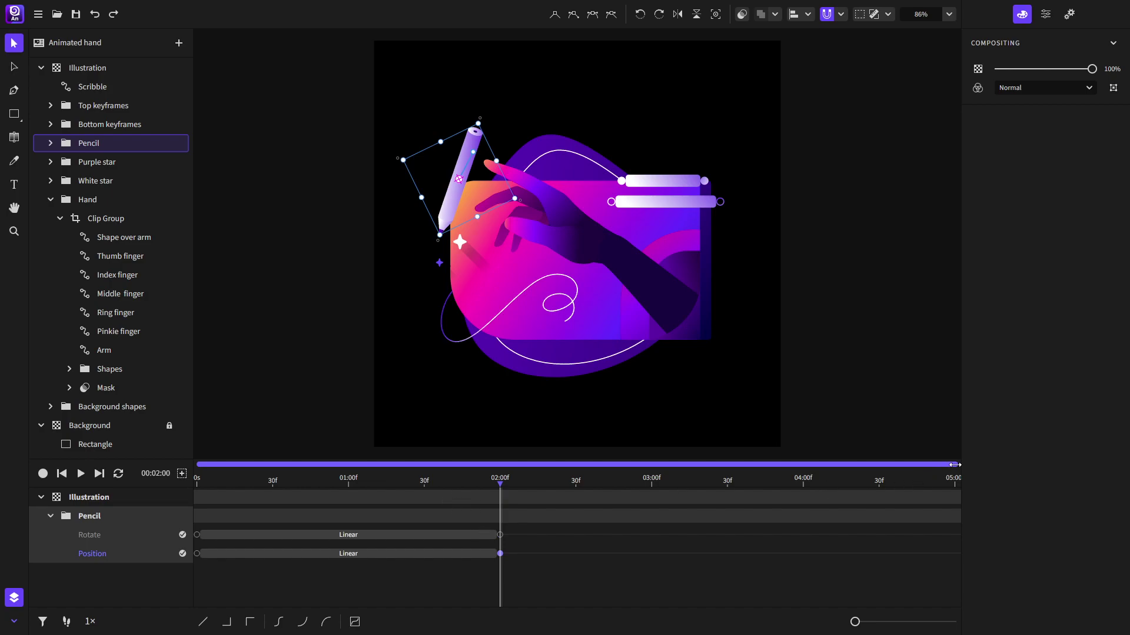
# - Examine the Pencil's keyframes on the timeline, from single-frame detail out to the full five-second duration
pyautogui.moveTo(956, 464)
pyautogui.mouseDown()
pyautogui.moveTo(242, 468)
pyautogui.moveTo(360, 486)
pyautogui.moveTo(200, 486)
pyautogui.moveTo(246, 466)
pyautogui.moveTo(551, 467)
pyautogui.moveTo(226, 464)
pyautogui.mouseUp()
pyautogui.click(250, 481)
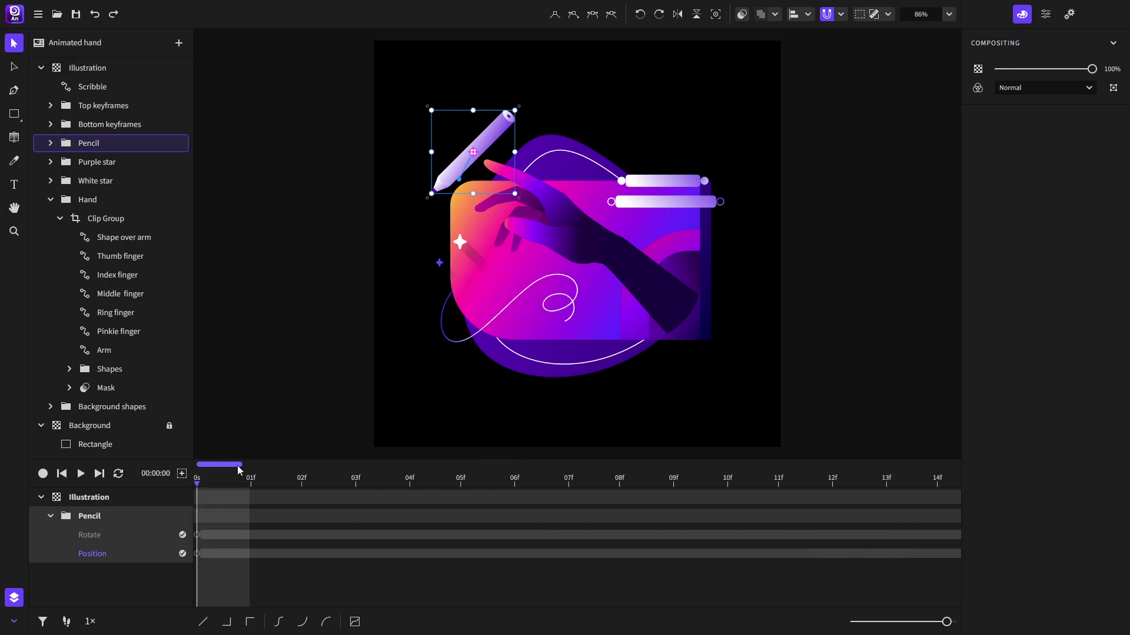
pyautogui.moveTo(946, 622); pyautogui.dragTo(855, 621)
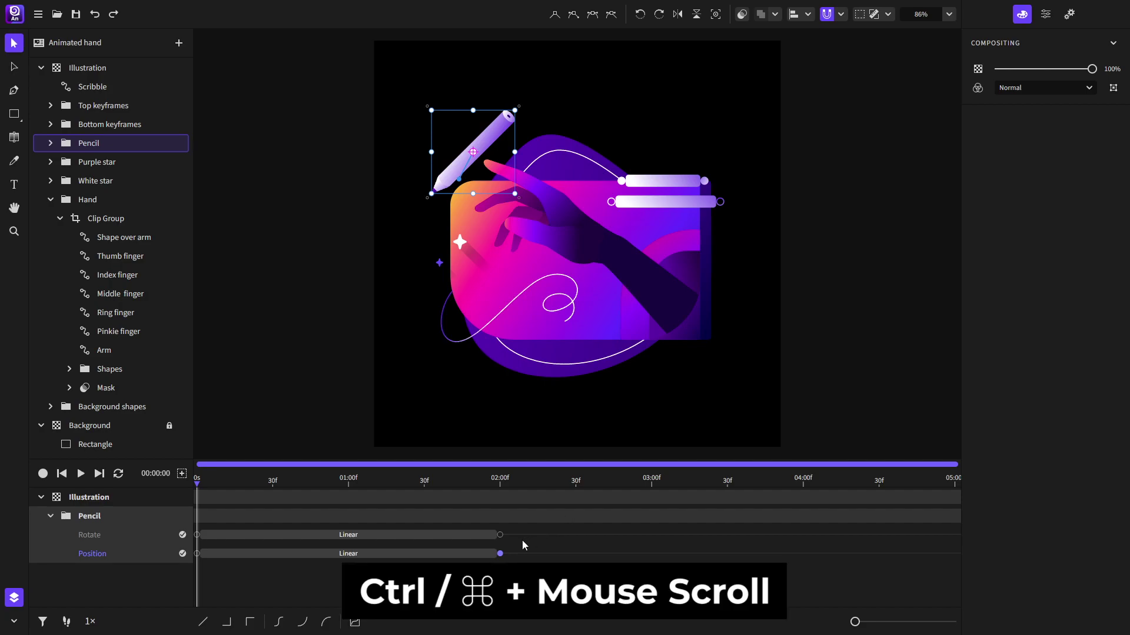
pyautogui.keyDown('ctrl'); pyautogui.scroll(10, 511, 538); pyautogui.keyUp('ctrl')
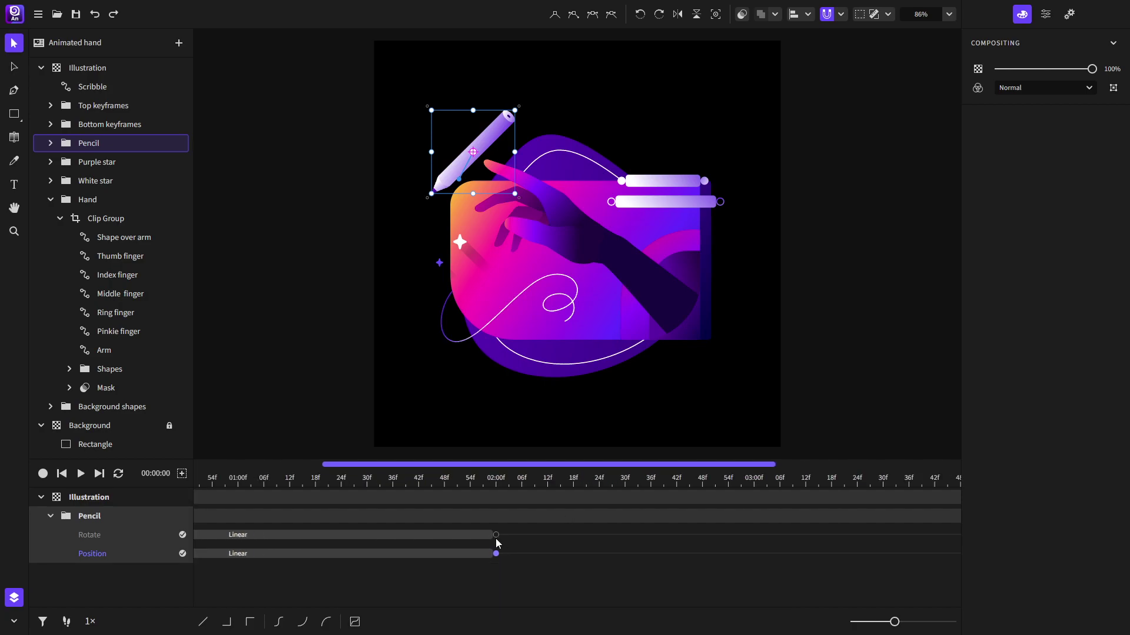
pyautogui.keyDown('ctrl'); pyautogui.scroll(-2, 504, 538); pyautogui.keyUp('ctrl')
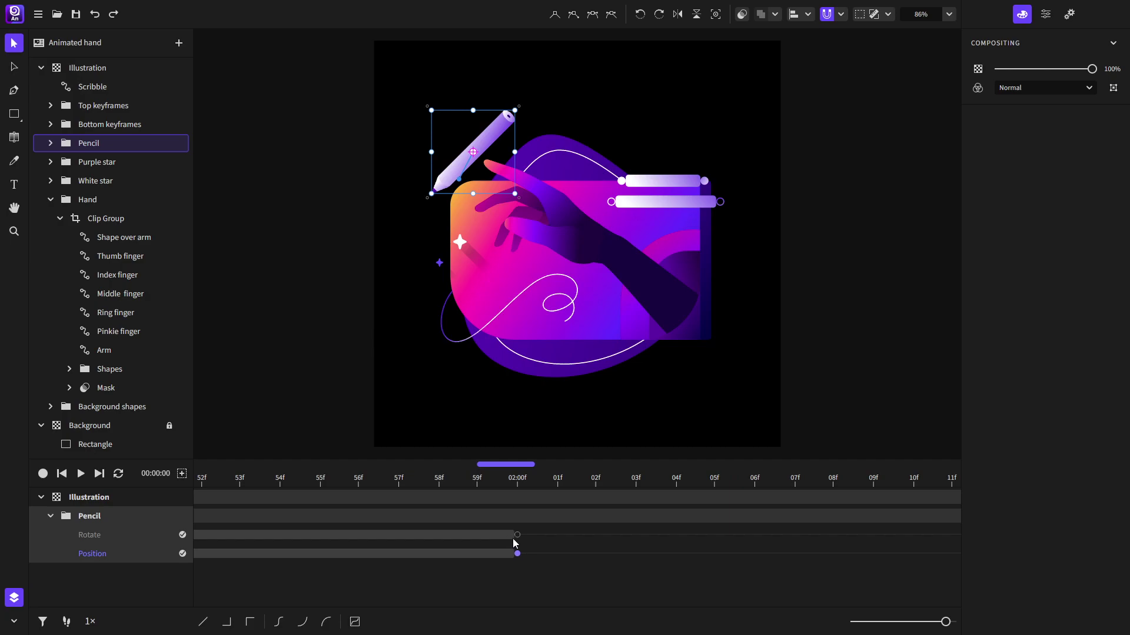
pyautogui.keyDown('ctrl'); pyautogui.scroll(-5, 513, 545); pyautogui.keyUp('ctrl')
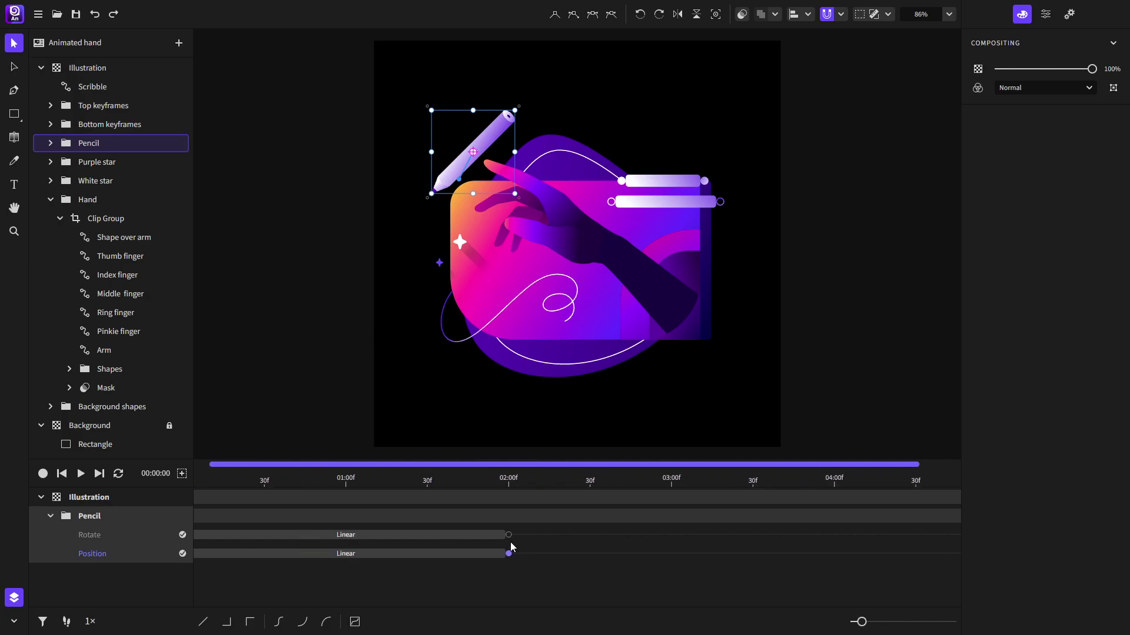
pyautogui.keyDown('ctrl'); pyautogui.scroll(10, 200, 535); pyautogui.keyUp('ctrl')
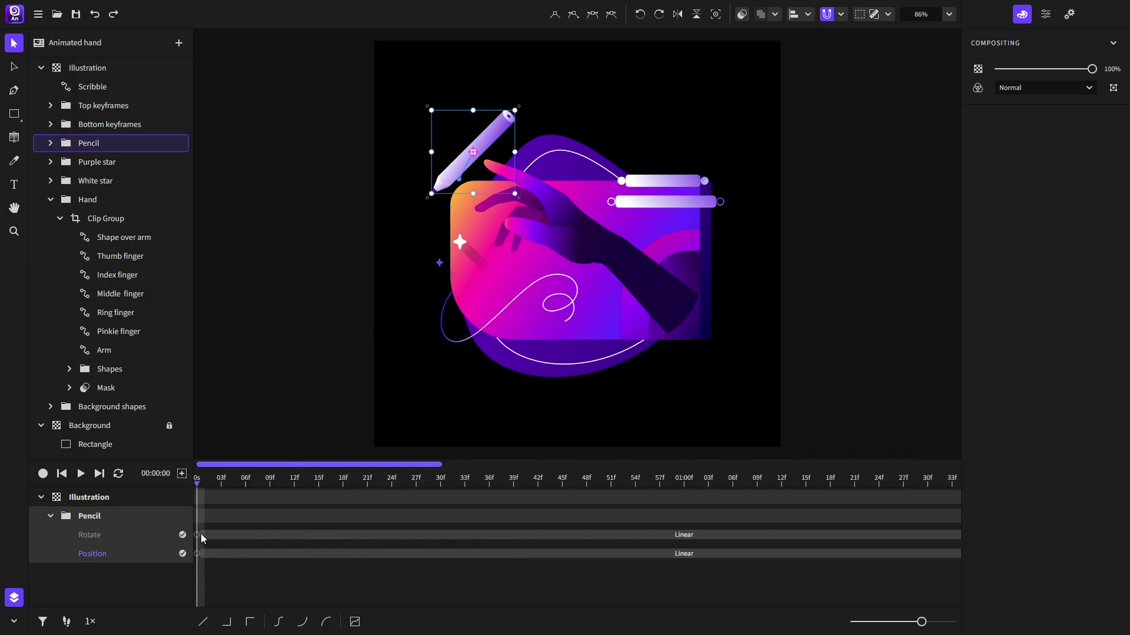
pyautogui.keyDown('ctrl'); pyautogui.scroll(-10, 201, 536); pyautogui.keyUp('ctrl')
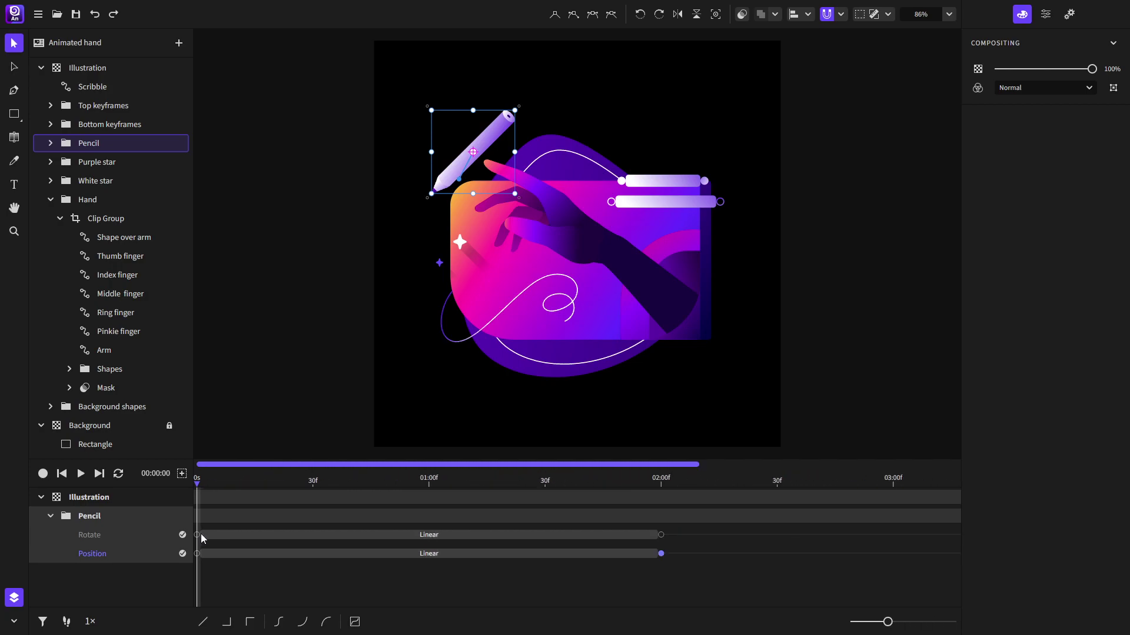
pyautogui.keyDown('ctrl'); pyautogui.scroll(5, 344, 537); pyautogui.keyUp('ctrl')
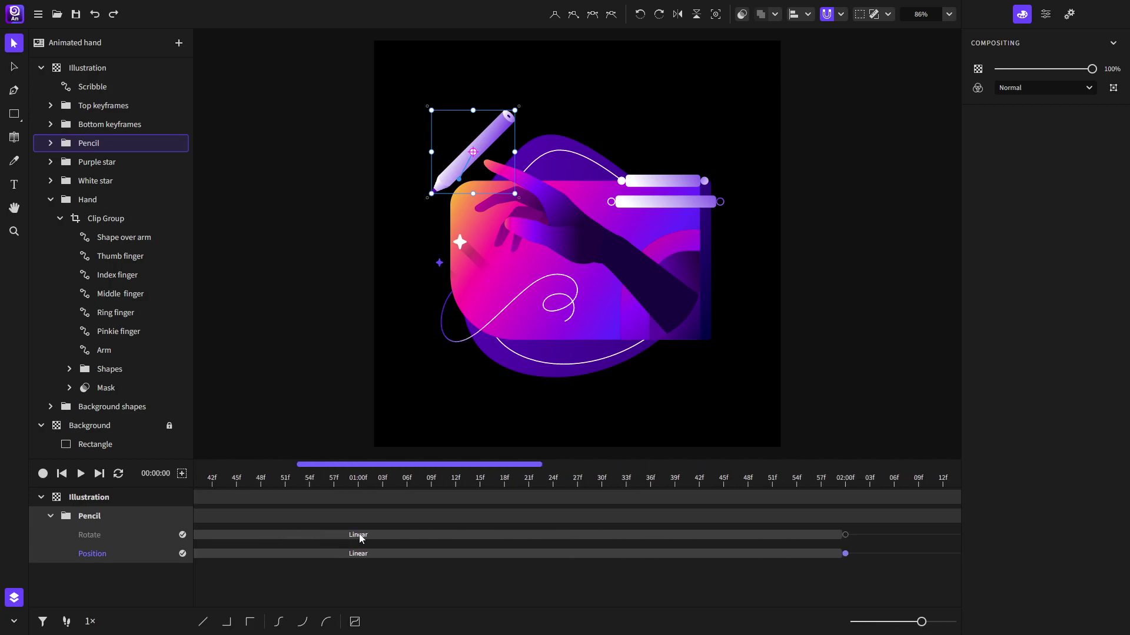
pyautogui.keyDown('ctrl'); pyautogui.scroll(-5, 369, 531); pyautogui.keyUp('ctrl')
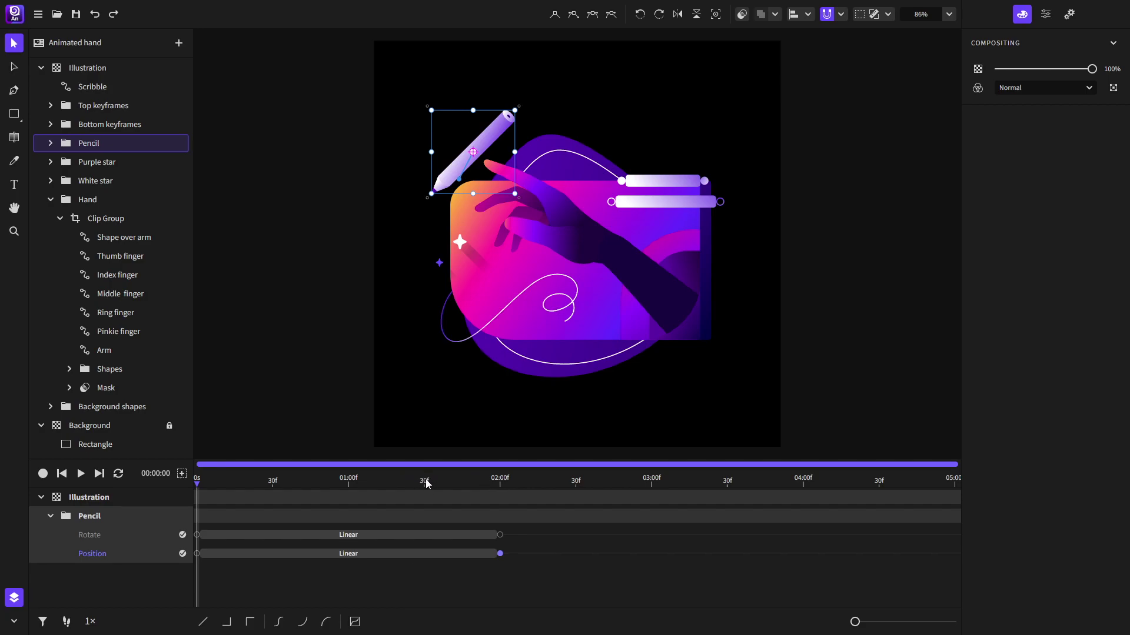
# - Define a playback range from 00:01:30 to 00:03:00, play it in a loop, and clear the keyframe selection
pyautogui.moveTo(424, 481); pyautogui.dragTo(441, 480)
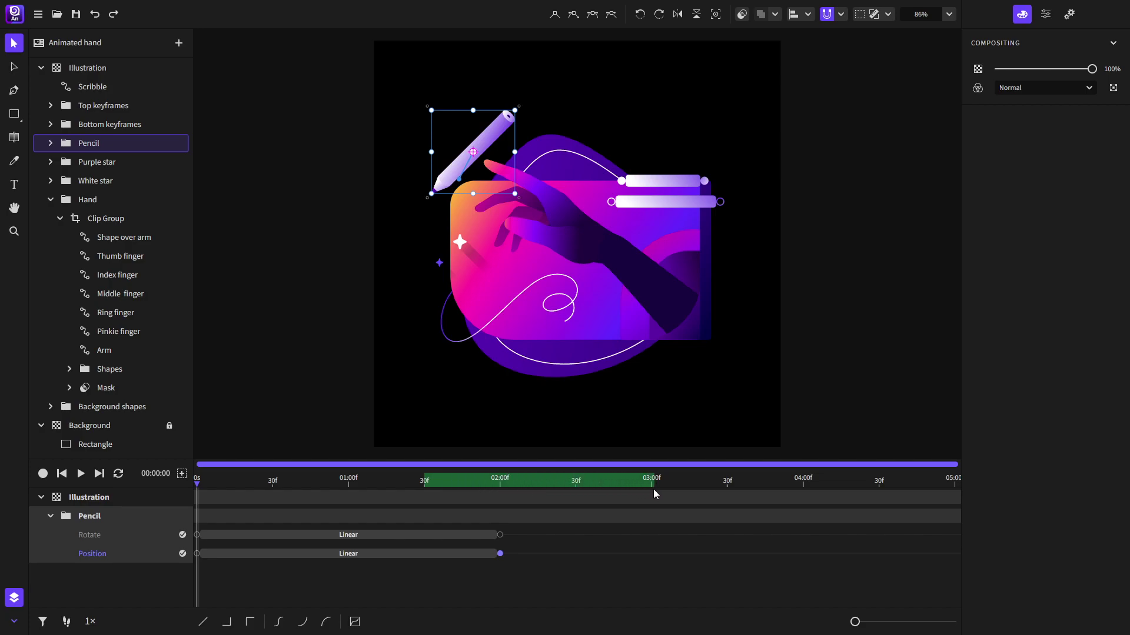
pyautogui.moveTo(650, 493); pyautogui.dragTo(643, 504)
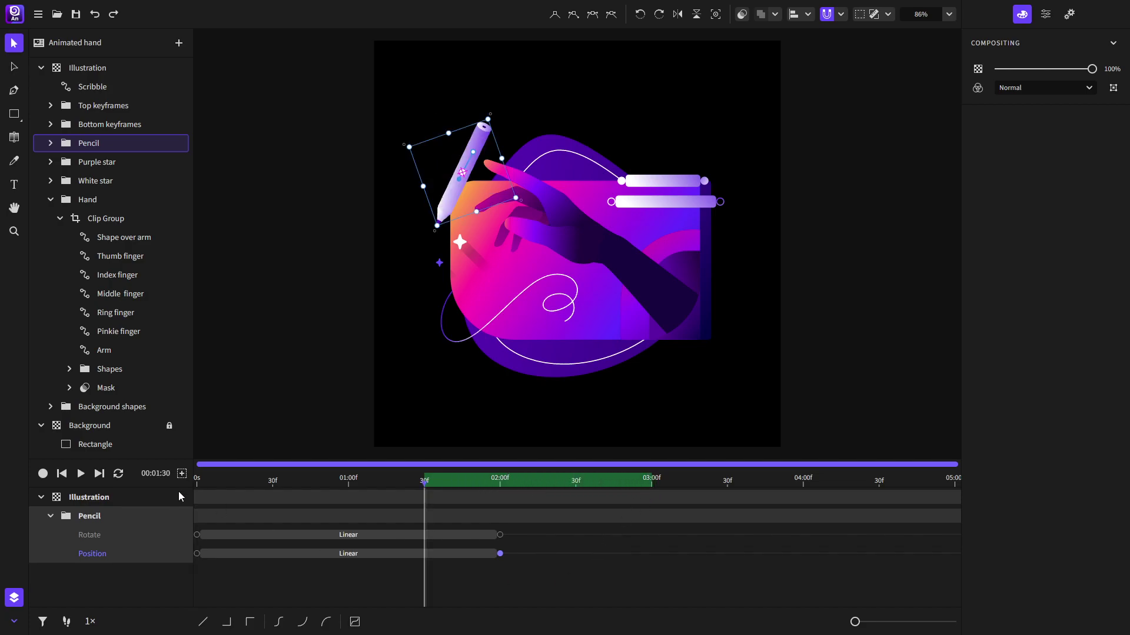
pyautogui.click(81, 474)
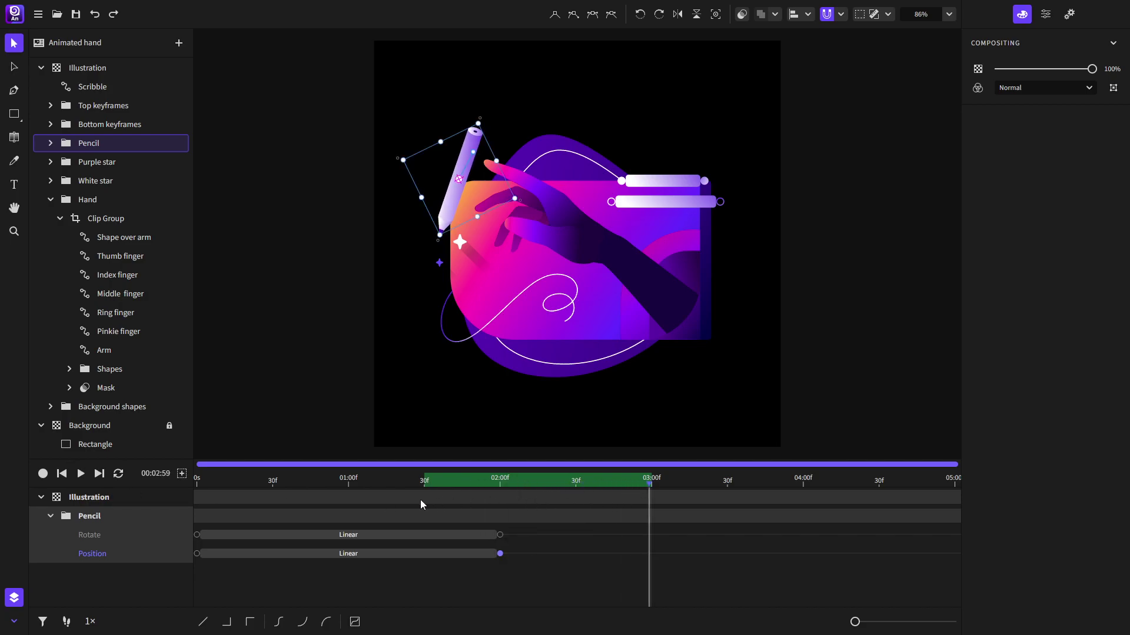
pyautogui.click(118, 473)
pyautogui.click(81, 474)
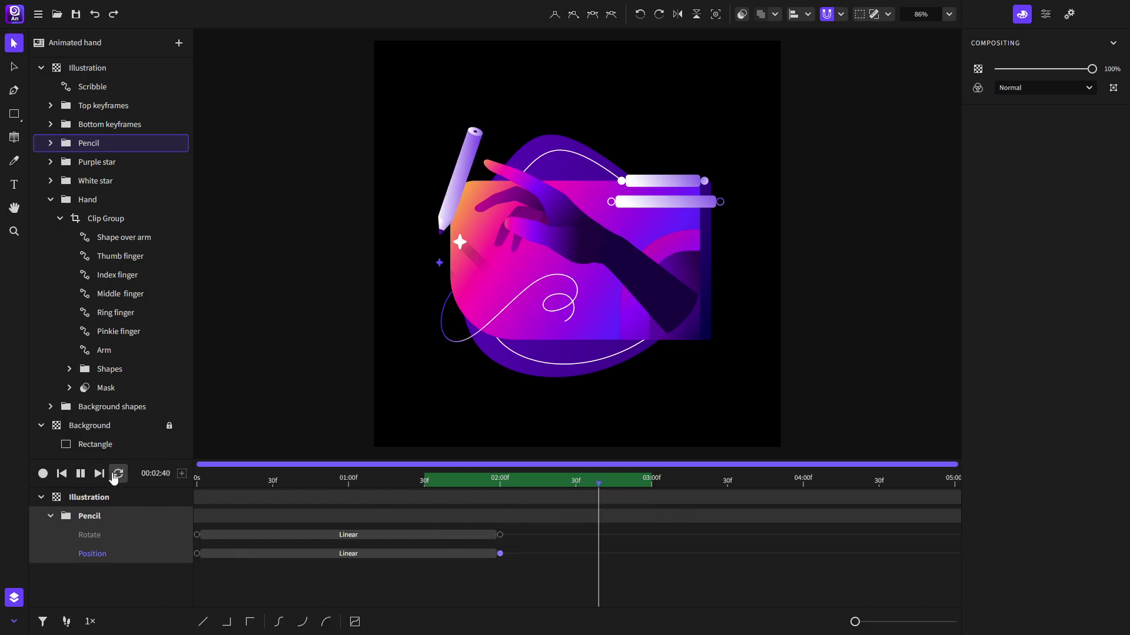
pyautogui.click(80, 473)
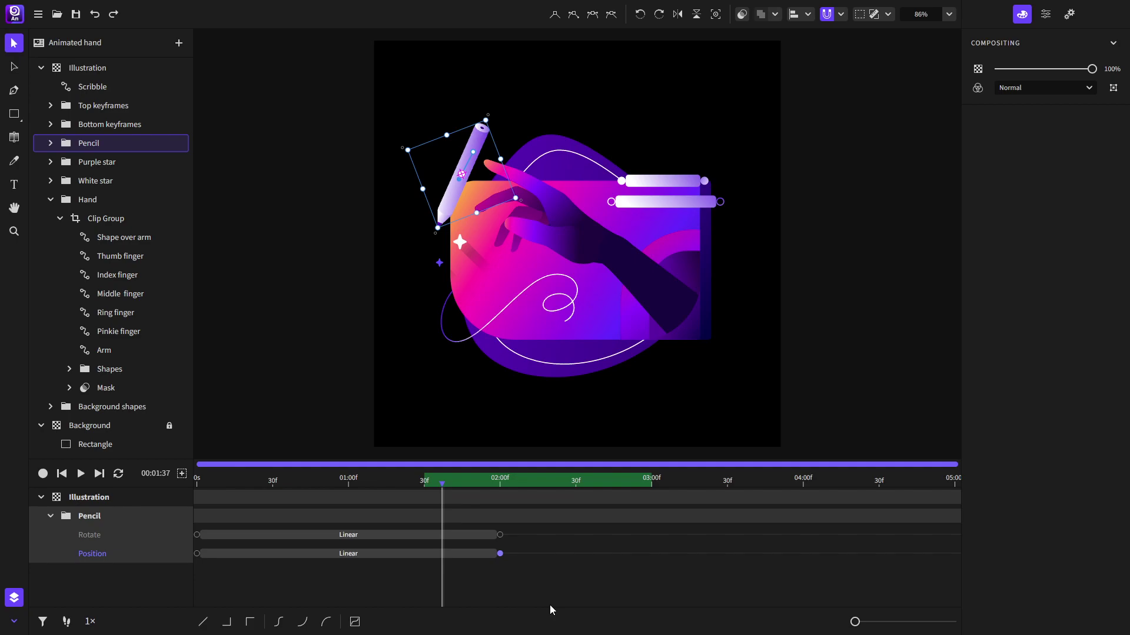
pyautogui.click(531, 594)
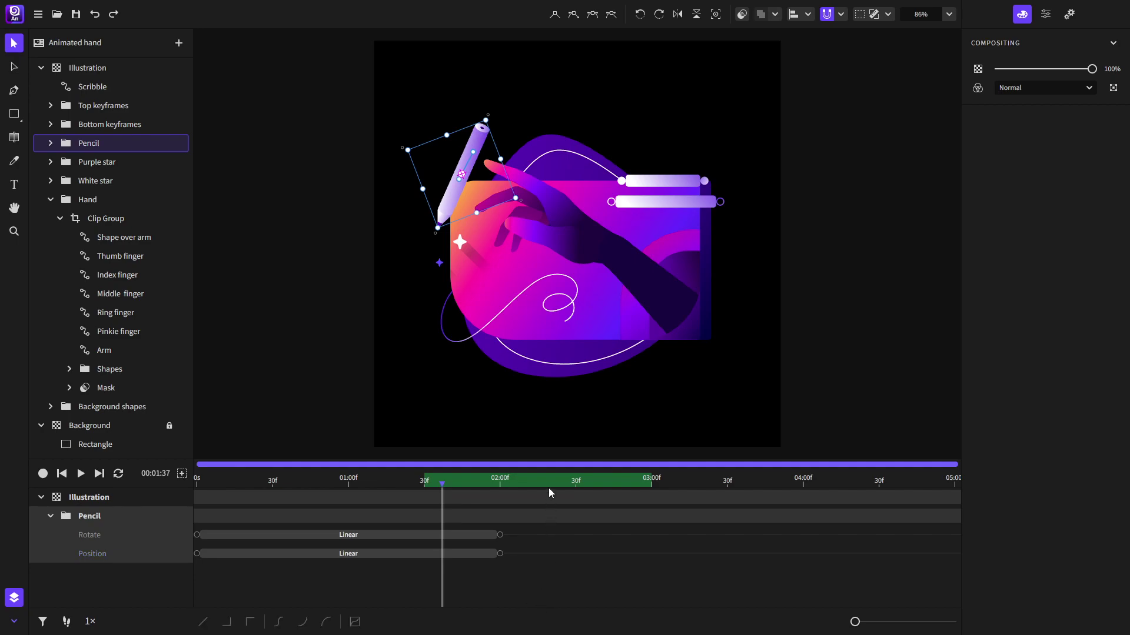
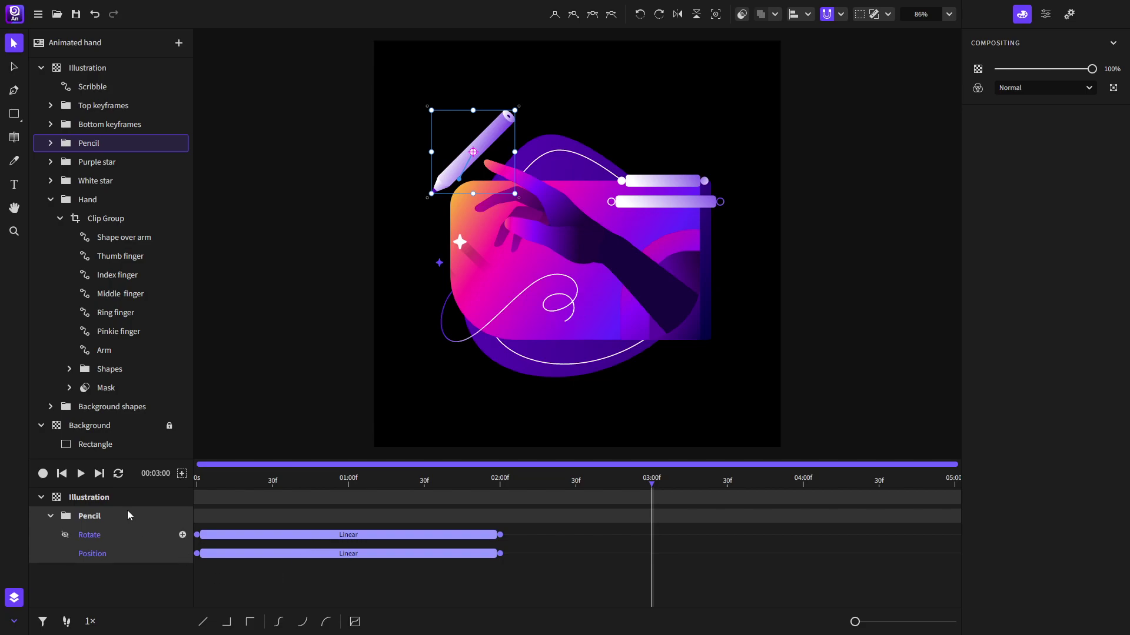
# - Play the Pencil's reversed keyframe animation from the start, and return the playhead to 00:00:00
pyautogui.click(62, 473)
pyautogui.click(81, 474)
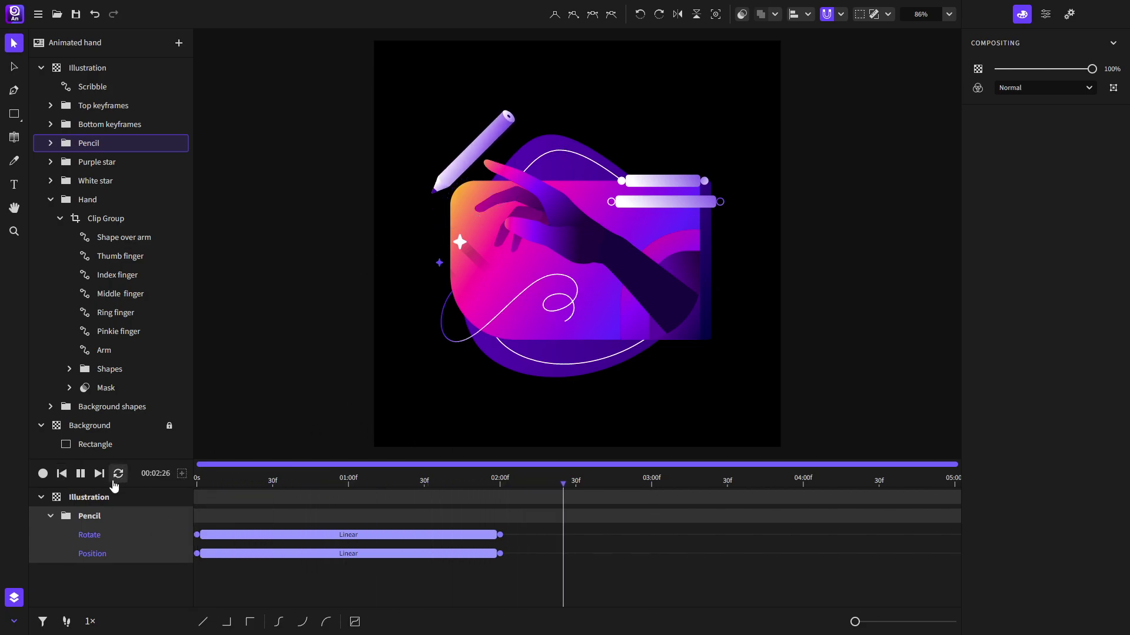
pyautogui.click(81, 473)
pyautogui.click(62, 473)
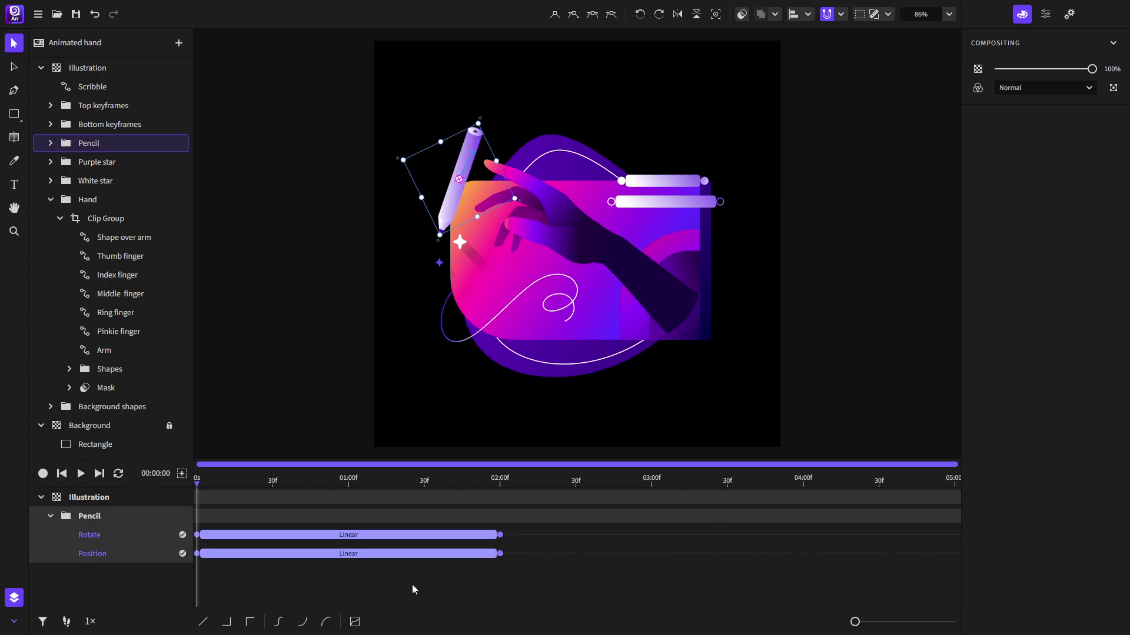
# - Reverse the Pencil's selected Rotate and Position keyframes back to their original order and play the animation
pyautogui.rightClick(451, 558)
pyautogui.click(479, 539)
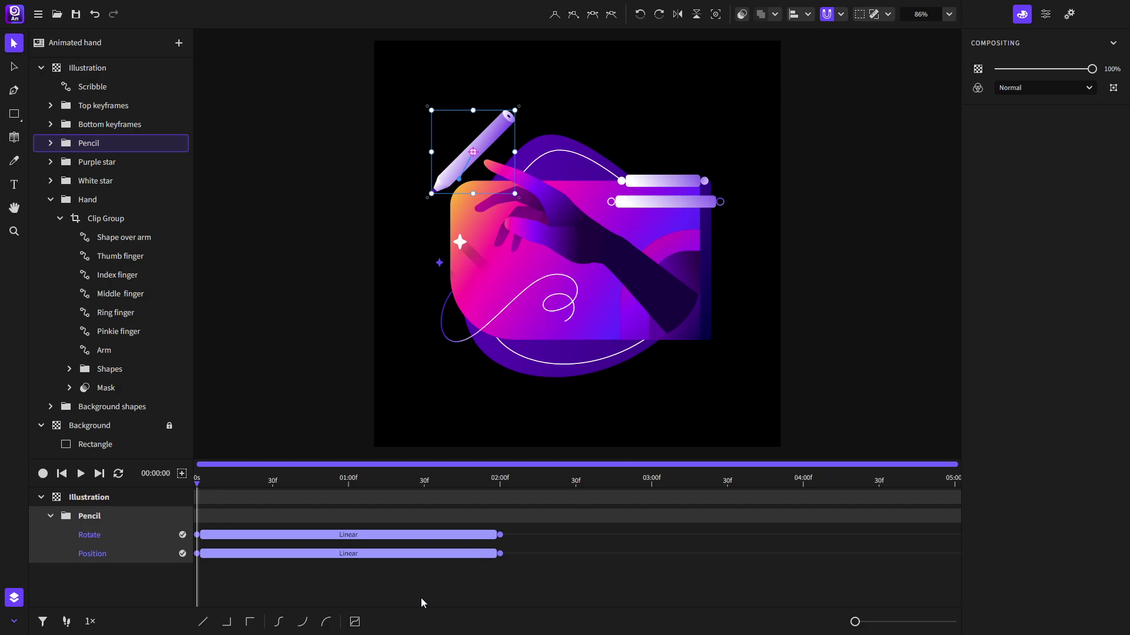
pyautogui.click(80, 474)
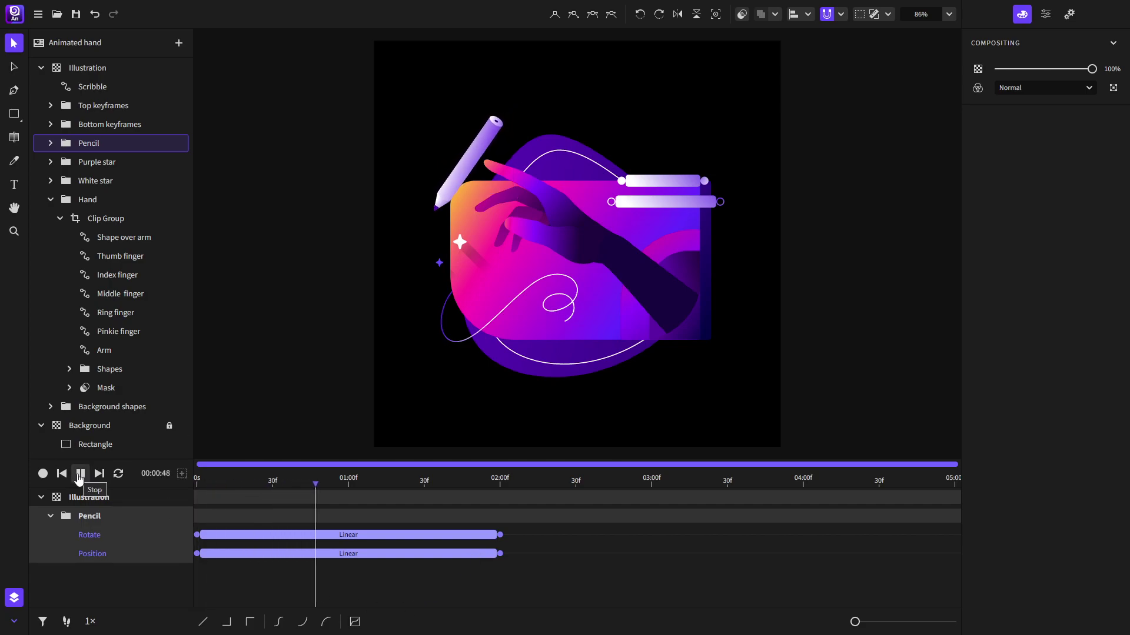
# - Stop the Pencil's playback, return the playhead to 00:00:00, and clear the keyframe selection
pyautogui.click(80, 474)
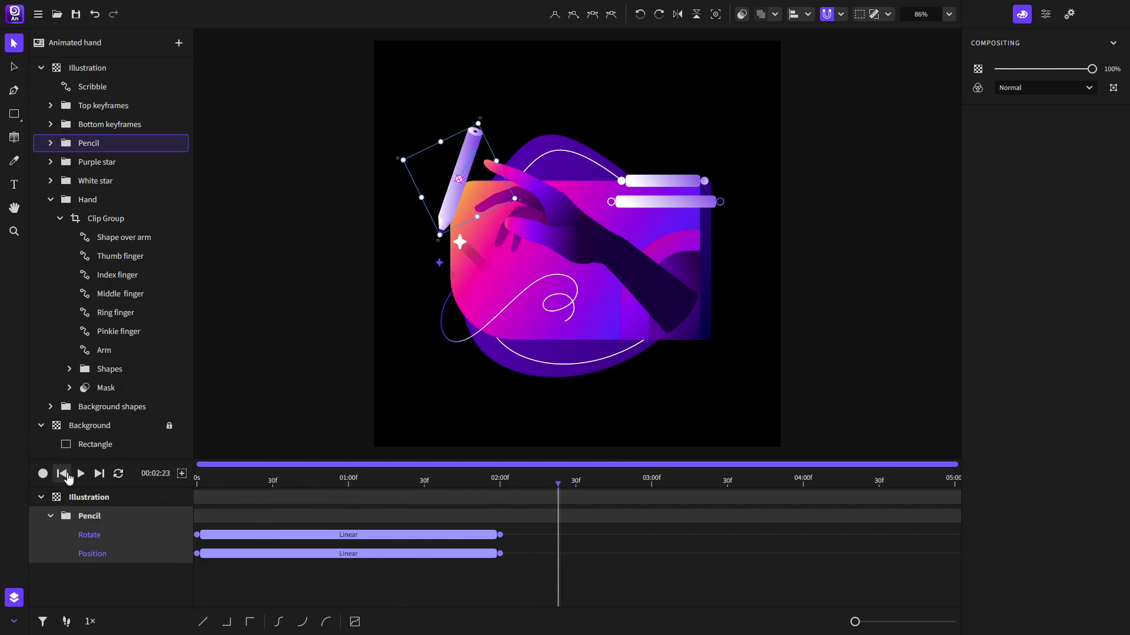
pyautogui.click(62, 473)
pyautogui.click(357, 579)
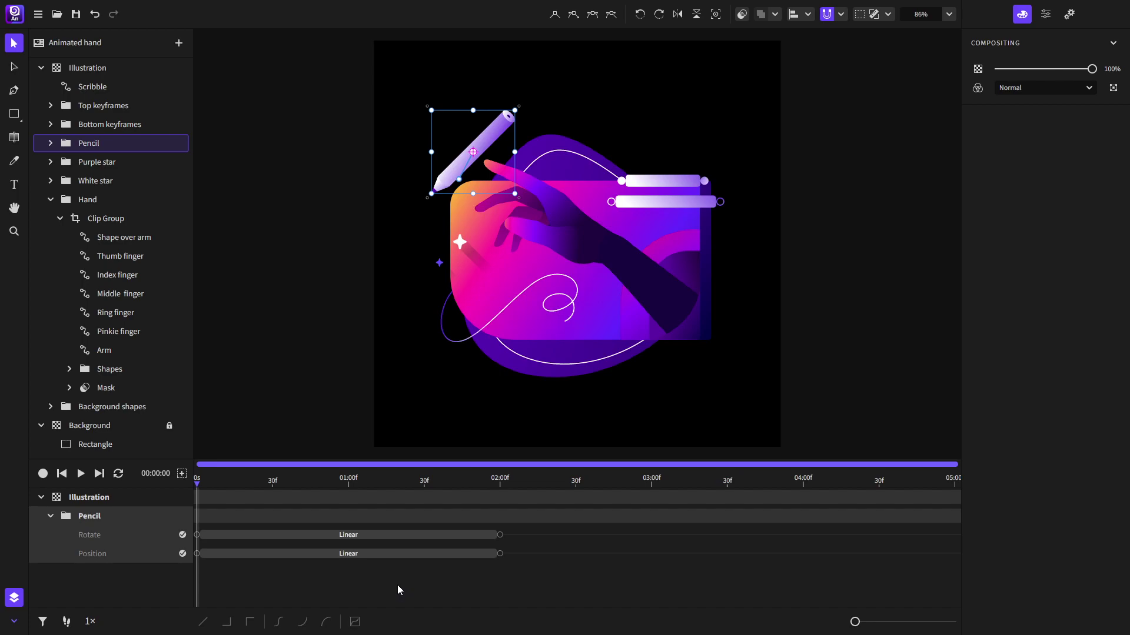
# - Move and rotate the Pencil at 00:01:00 and again at 00:03:00 to add Position and Rotate keyframes at both times
pyautogui.click(348, 485)
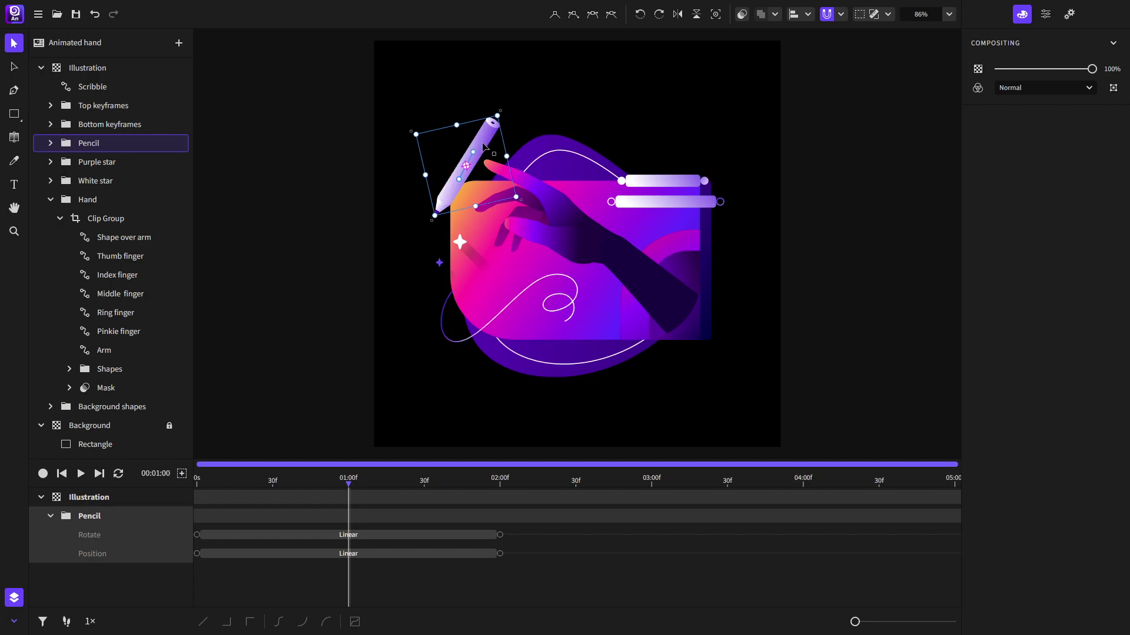
pyautogui.moveTo(482, 144); pyautogui.dragTo(468, 136)
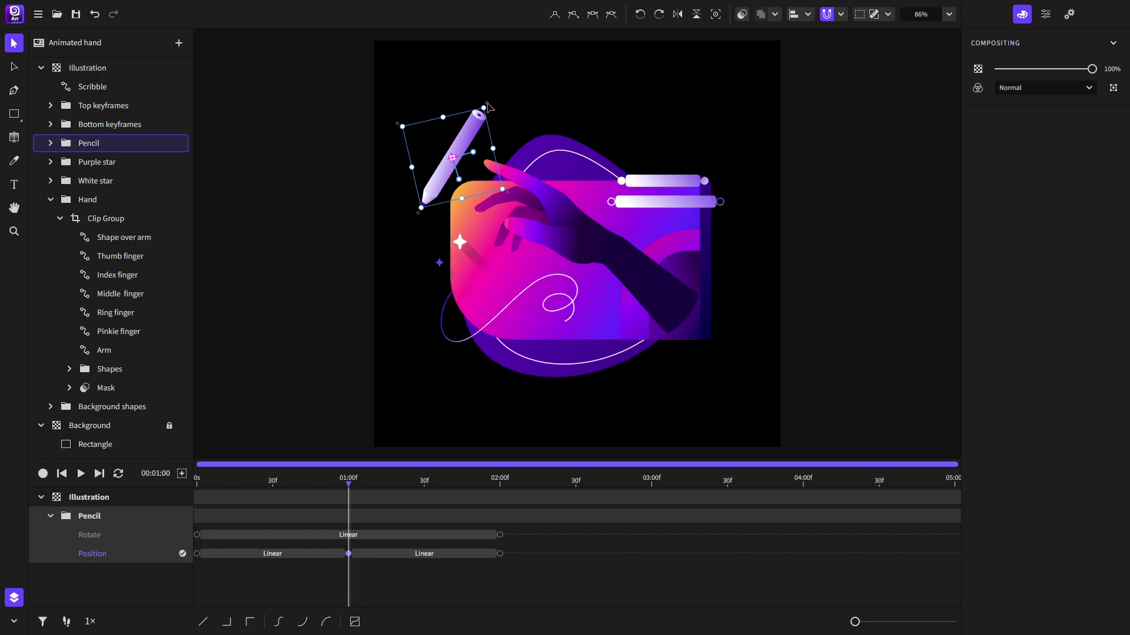
pyautogui.moveTo(487, 102); pyautogui.dragTo(509, 125)
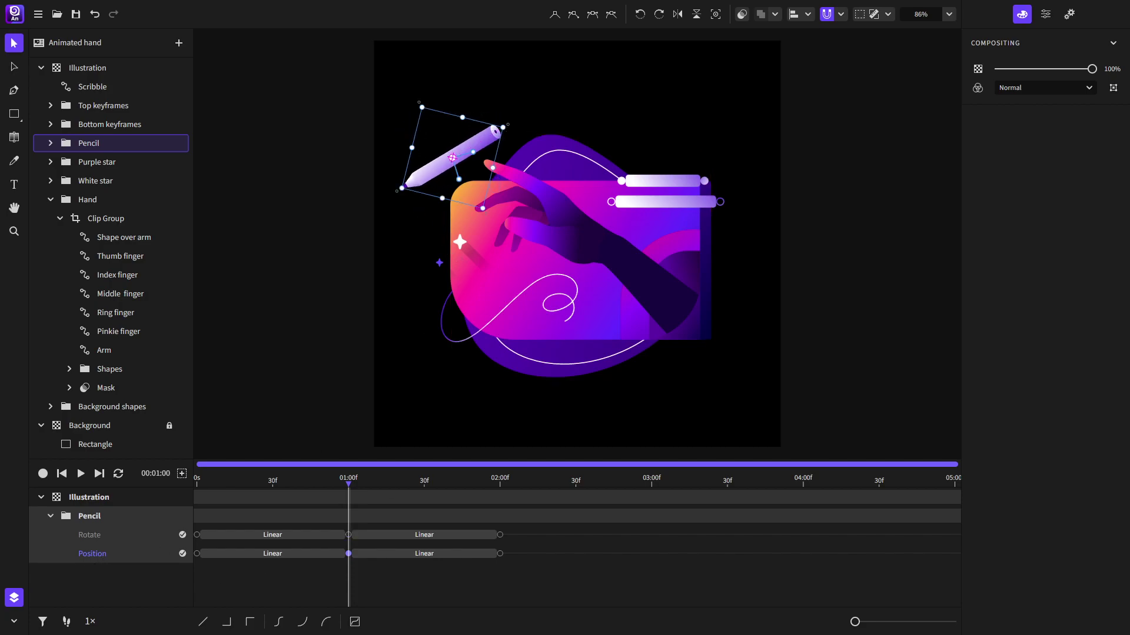
pyautogui.click(344, 535)
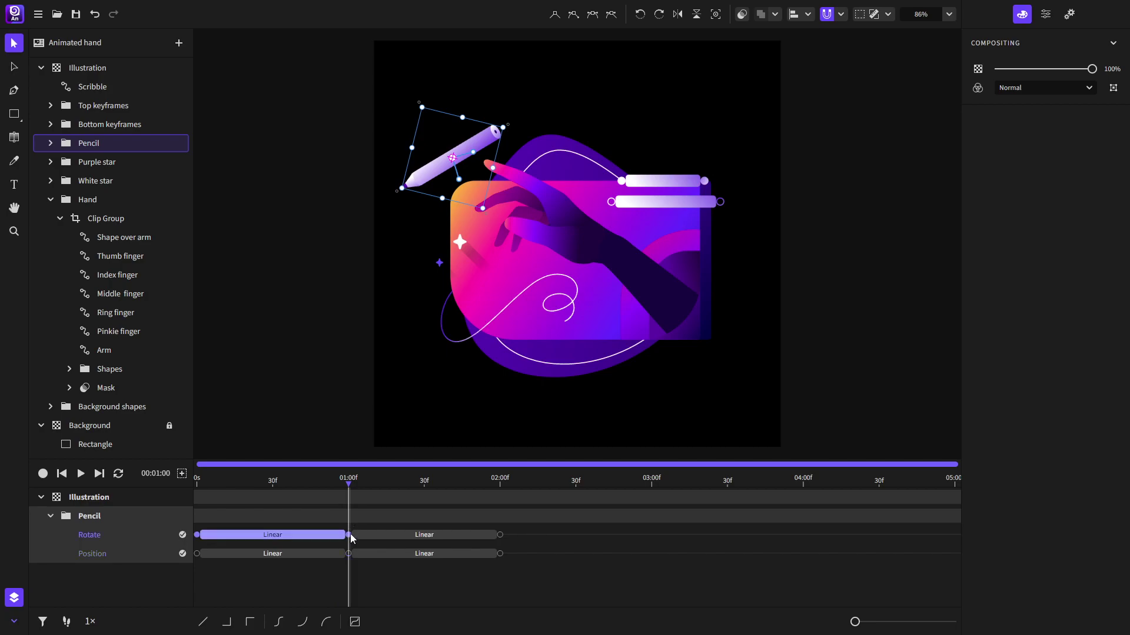
pyautogui.click(356, 528)
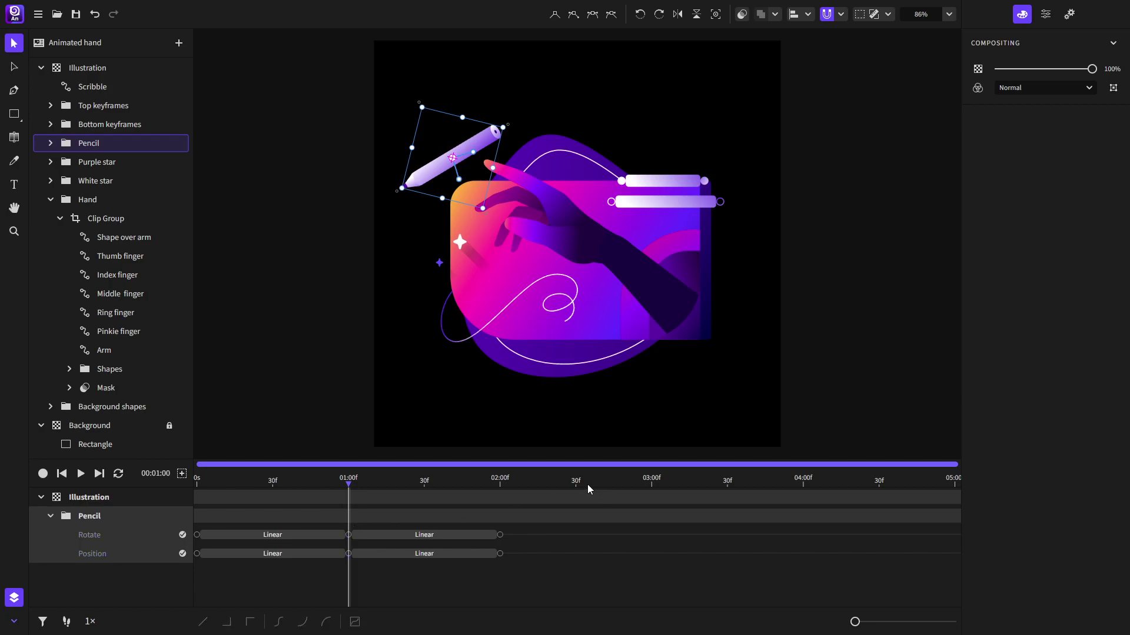
pyautogui.moveTo(587, 484); pyautogui.dragTo(650, 485)
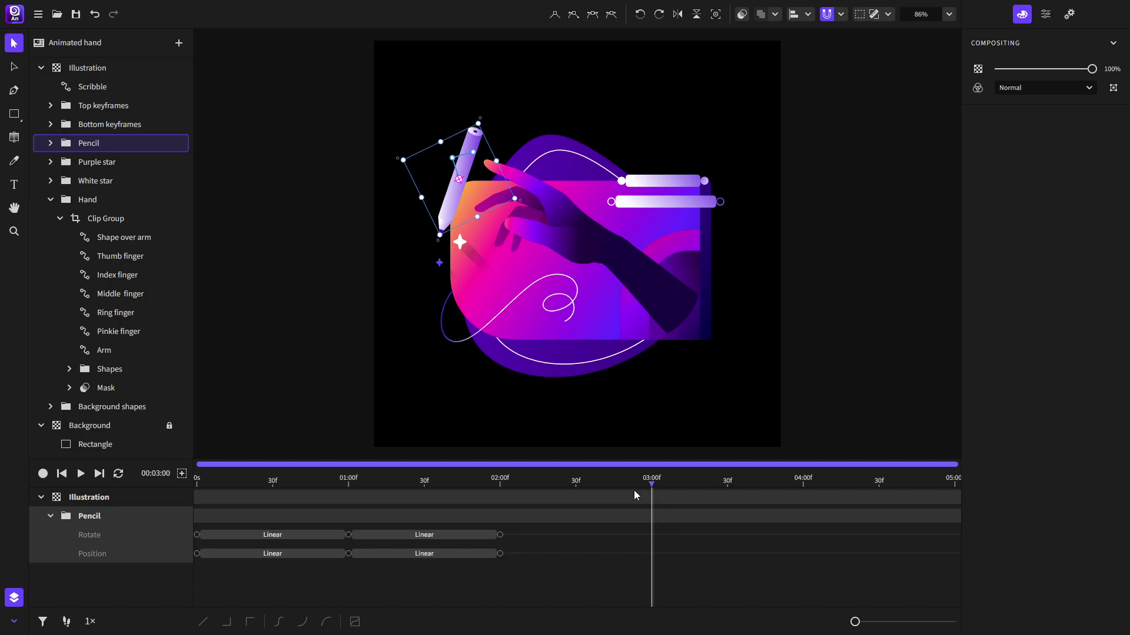
pyautogui.moveTo(485, 131)
pyautogui.mouseDown()
pyautogui.moveTo(432, 113)
pyautogui.moveTo(460, 126)
pyautogui.mouseUp()
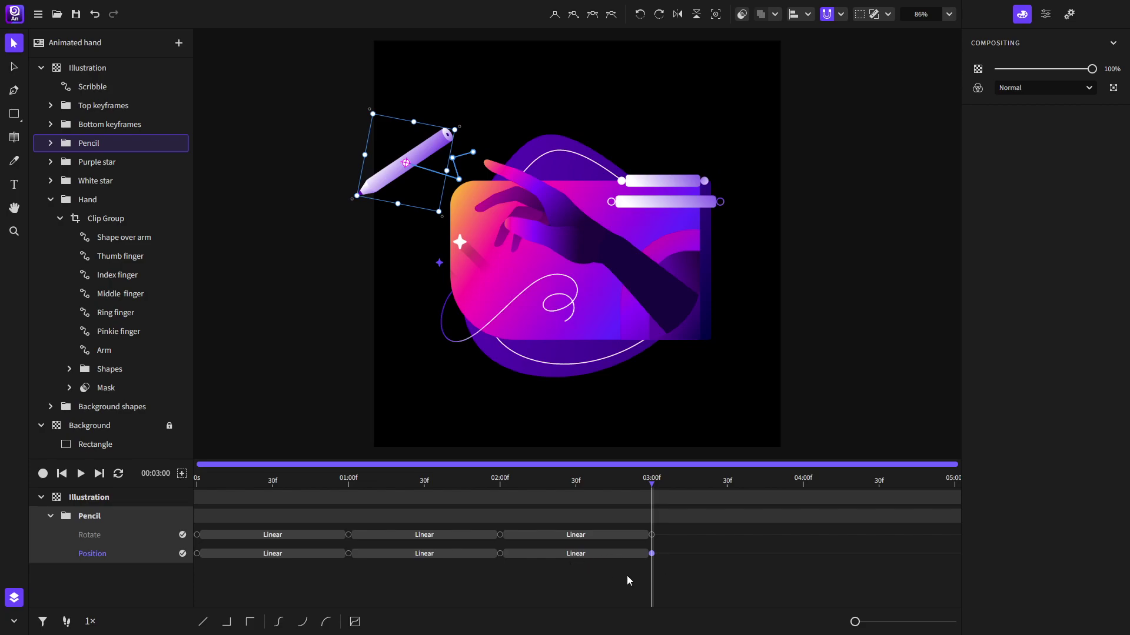
# - Undo the Pencil's added keyframes at 00:03:00 and 00:01:00, and clear the keyframe selection
pyautogui.click(93, 18)
pyautogui.click(93, 18)
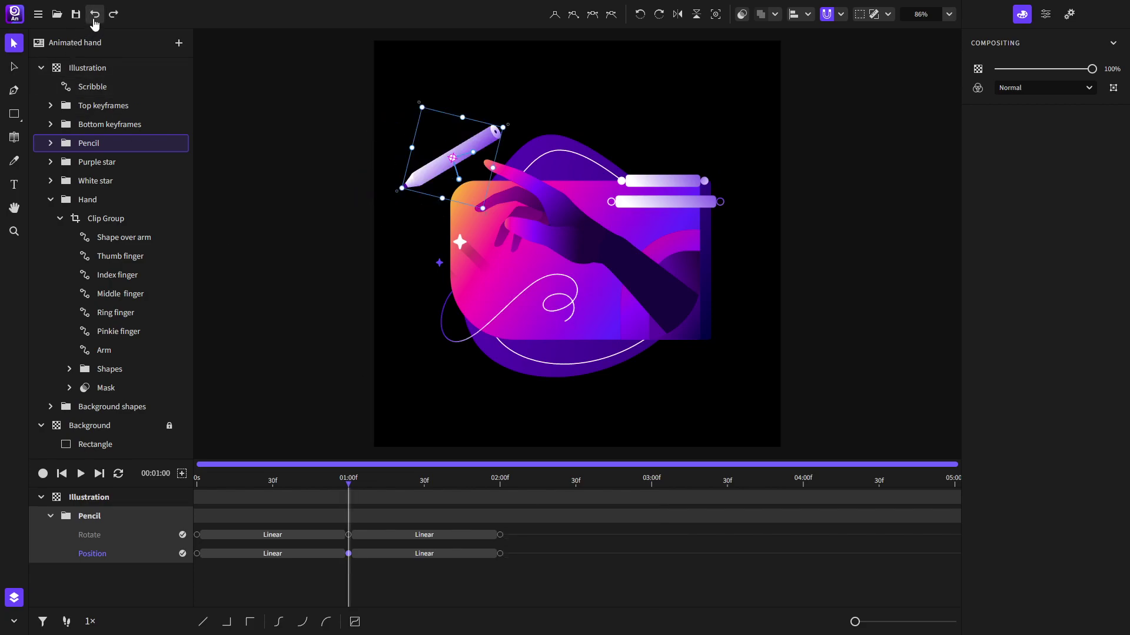
pyautogui.click(95, 17)
pyautogui.click(94, 18)
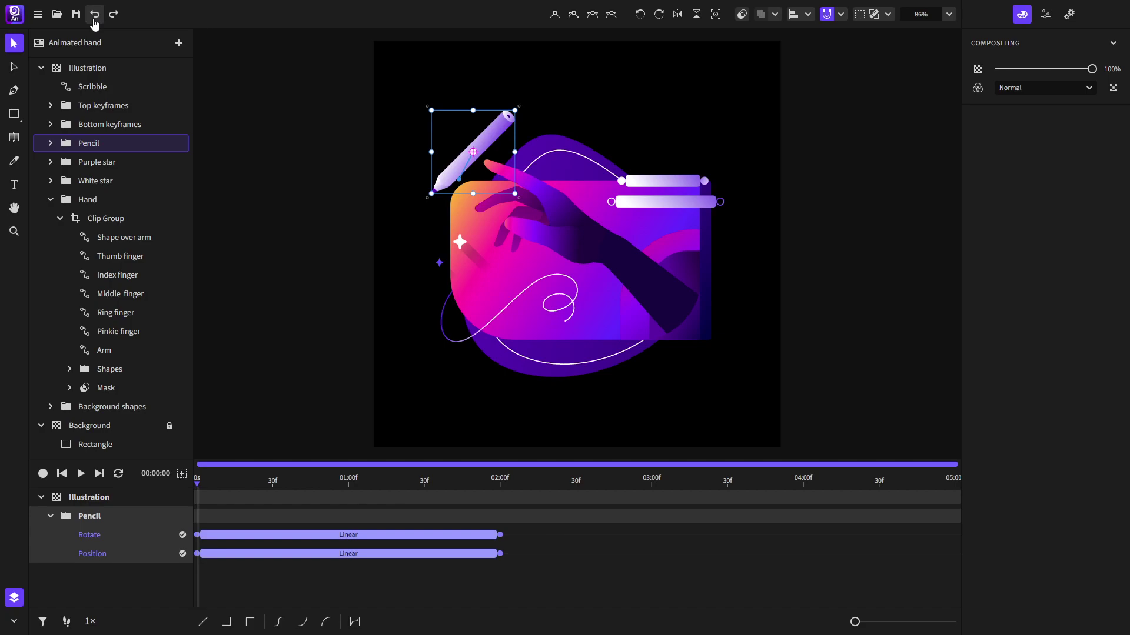
pyautogui.click(386, 517)
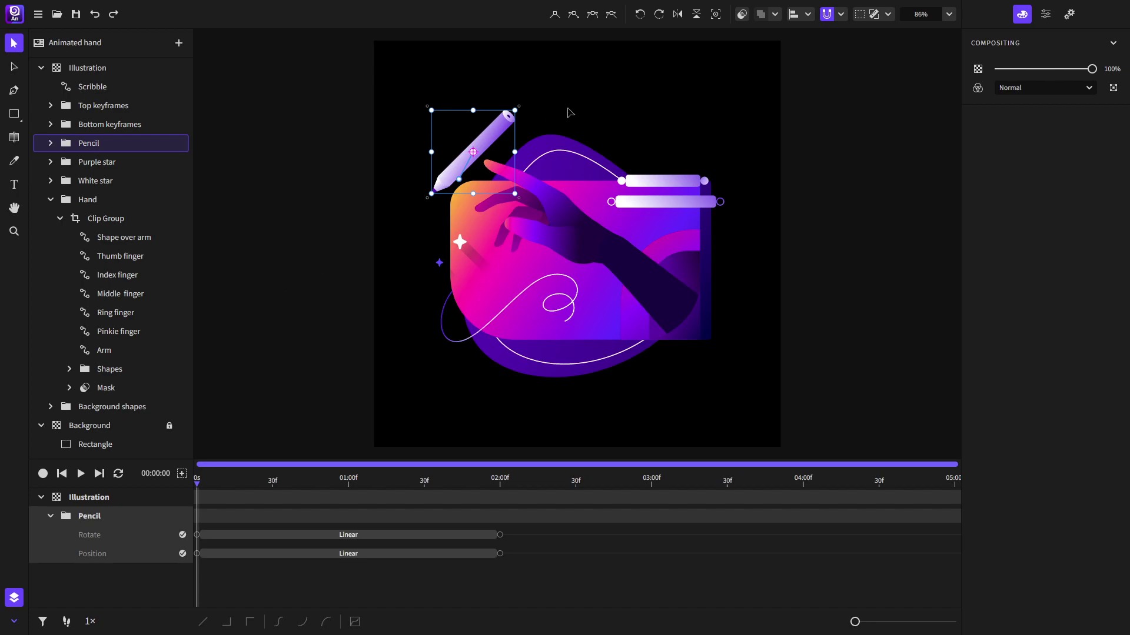
# - Stretch the Pencil horizontally at 00:00:00 with keyframe recording off, undo the stretch, and clear the keyframe selection
pyautogui.moveTo(515, 153); pyautogui.dragTo(565, 152)
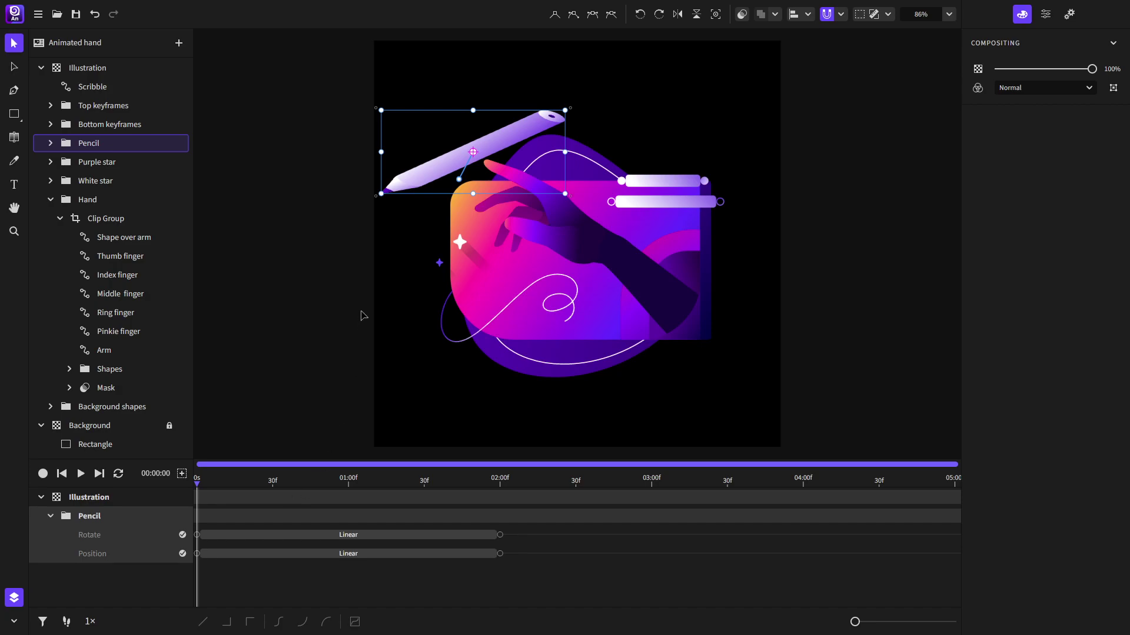
pyautogui.click(94, 14)
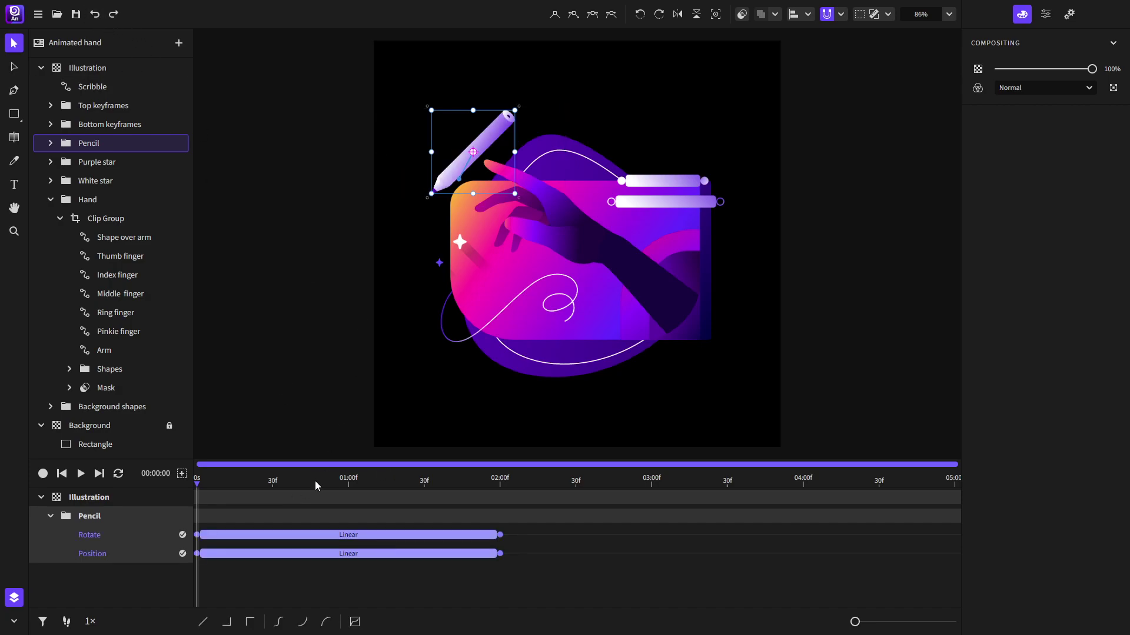
pyautogui.click(390, 574)
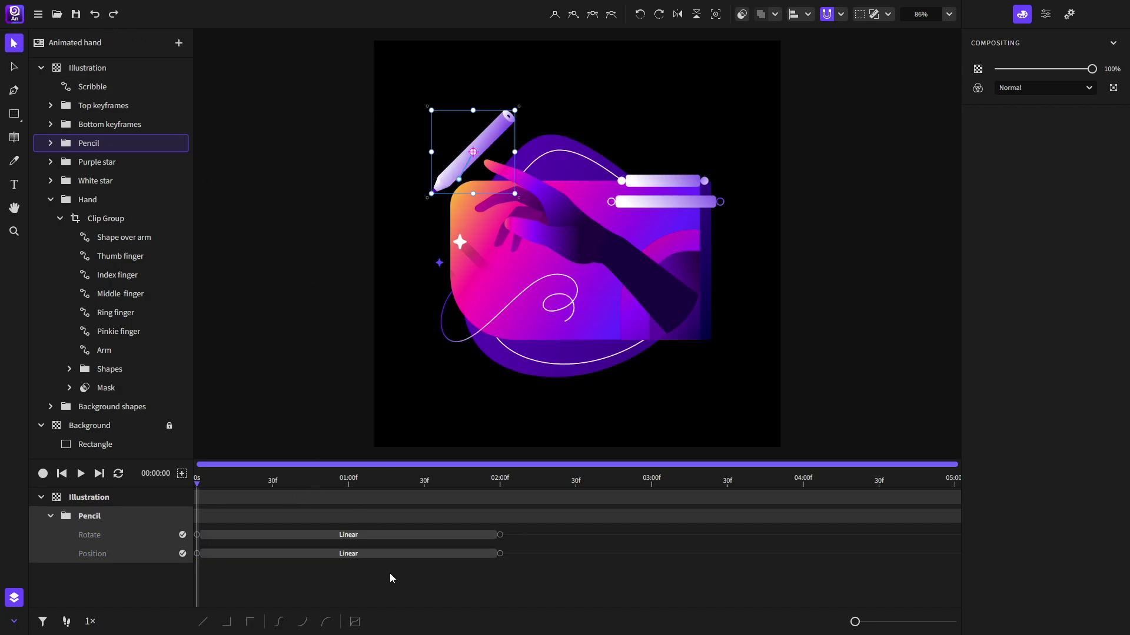
# - Turn on keyframe recording and stretch the Pencil at 00:02:00 to record Scale keyframes
pyautogui.click(43, 474)
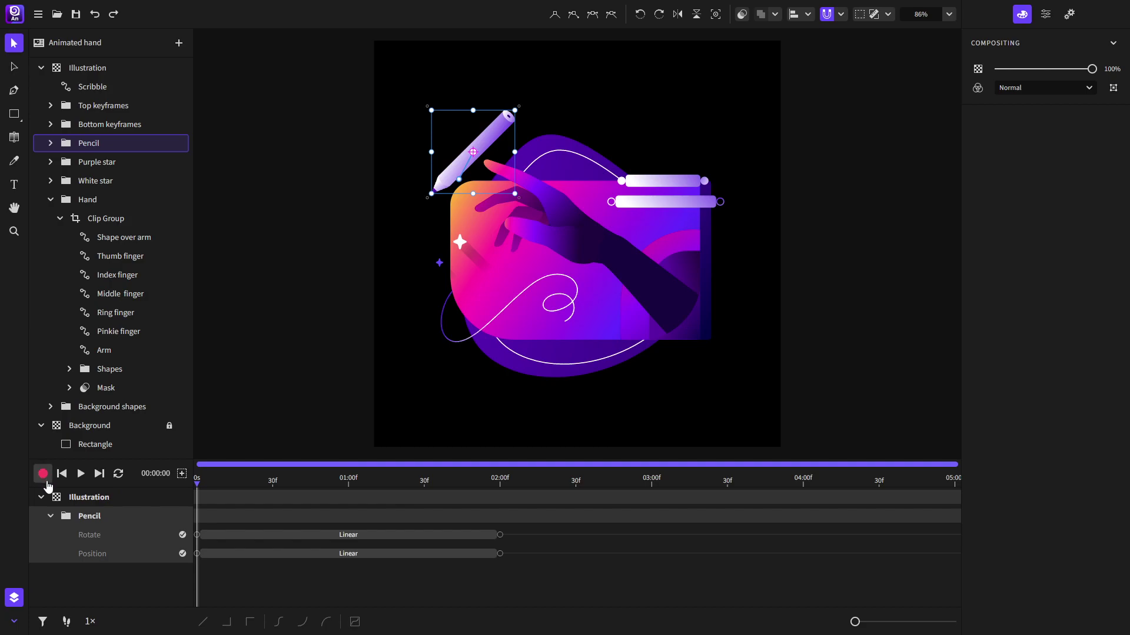
pyautogui.click(501, 485)
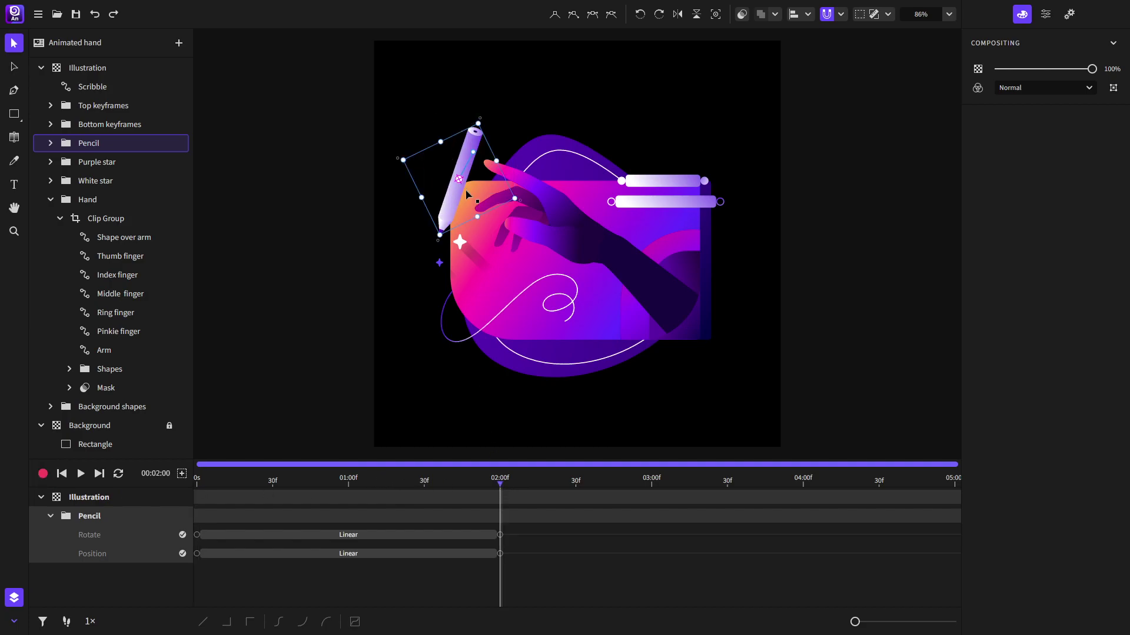
pyautogui.moveTo(495, 161); pyautogui.dragTo(540, 139)
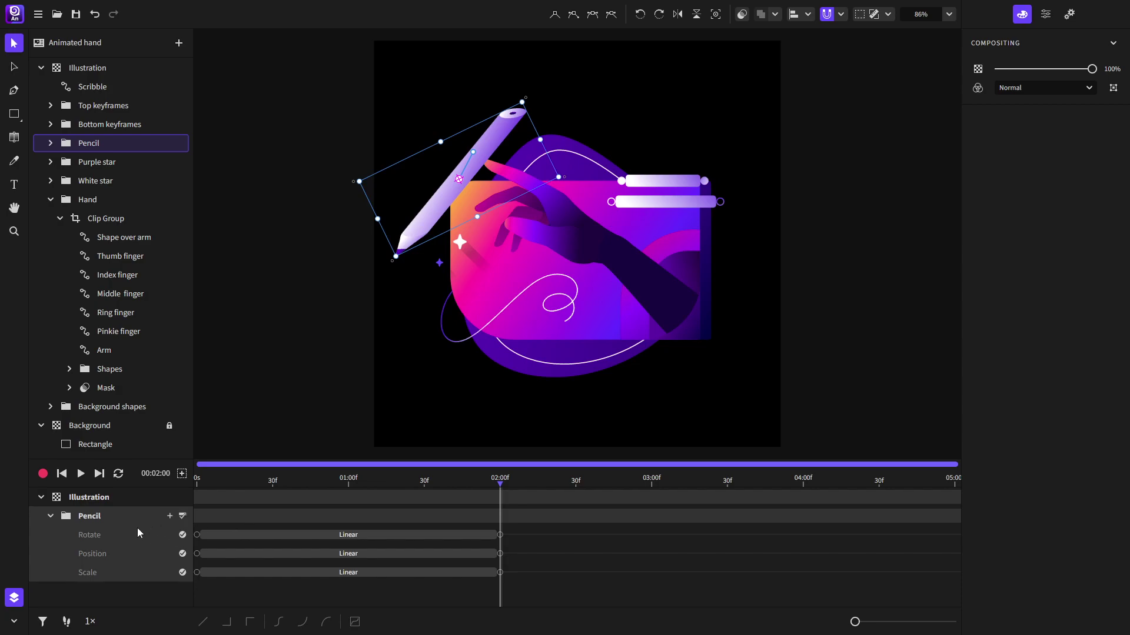
# - Preview the Pencil's scaling at 00:01:00 and in playback from the start
pyautogui.click(347, 486)
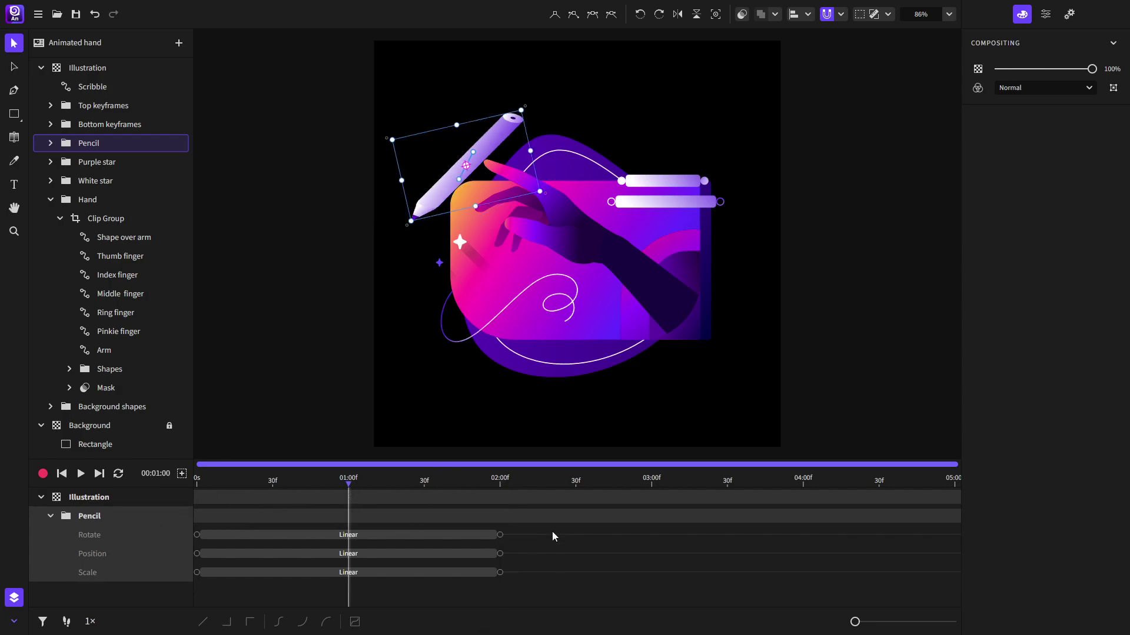
pyautogui.click(81, 474)
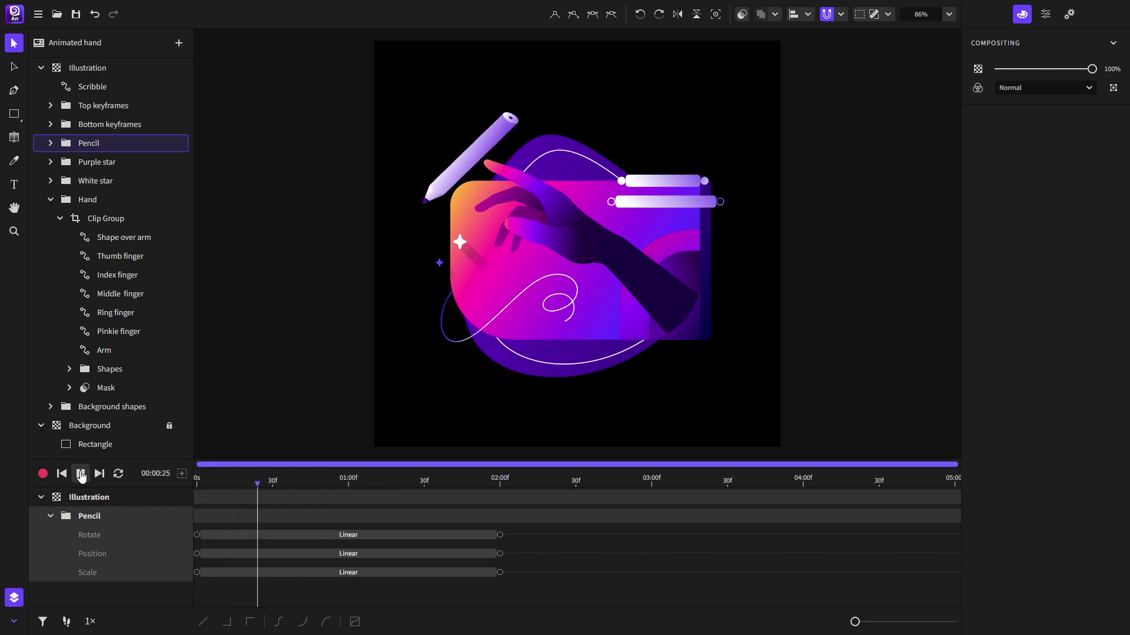
pyautogui.click(81, 474)
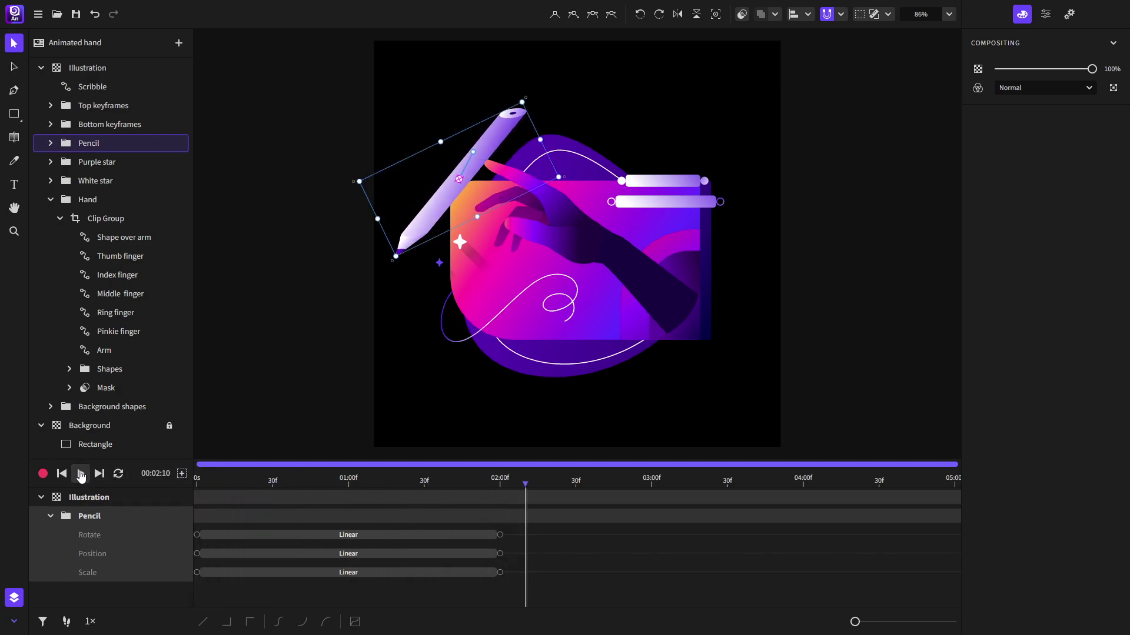
# - Return the playhead to 00:00:00, undo the Pencil's recorded Scale keyframes, and clear the keyframe selection
pyautogui.click(62, 476)
pyautogui.click(386, 591)
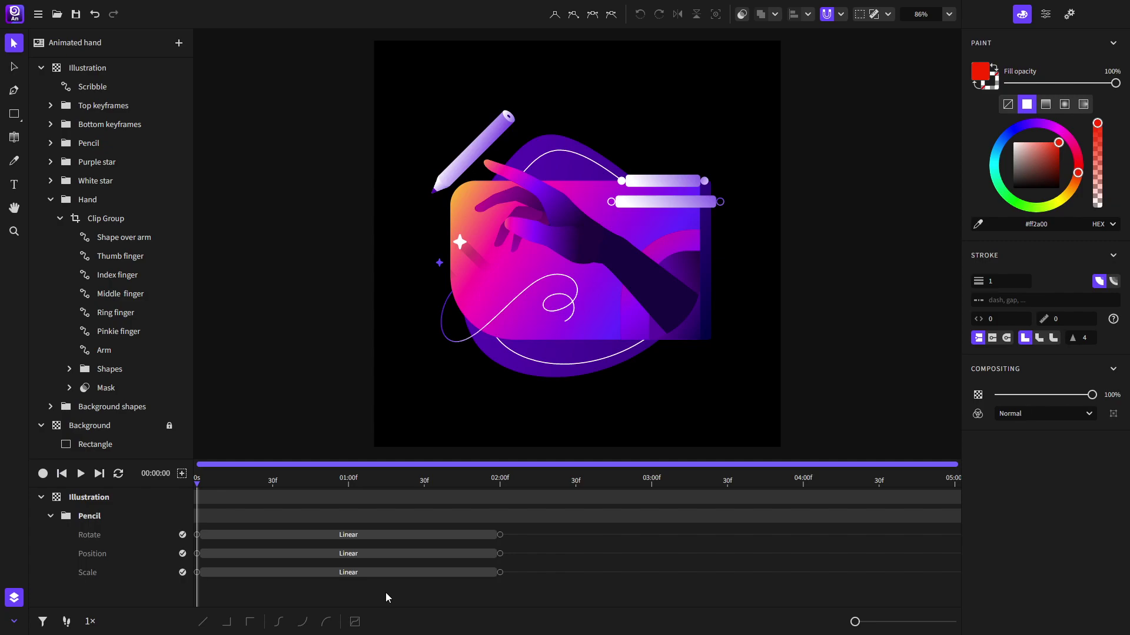
pyautogui.click(94, 13)
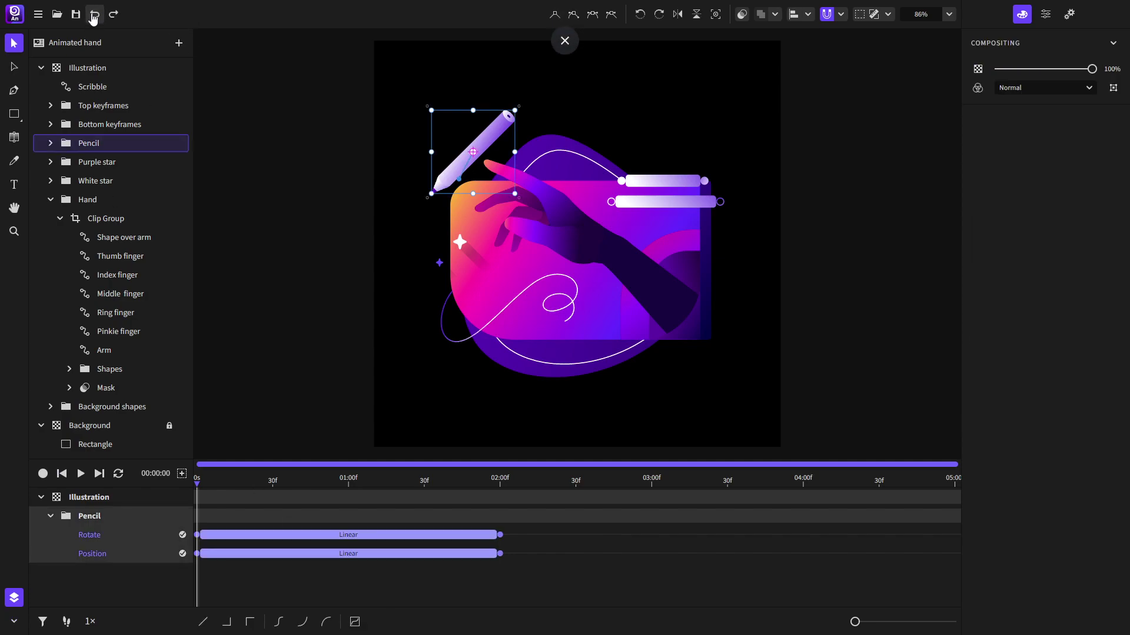
pyautogui.click(434, 592)
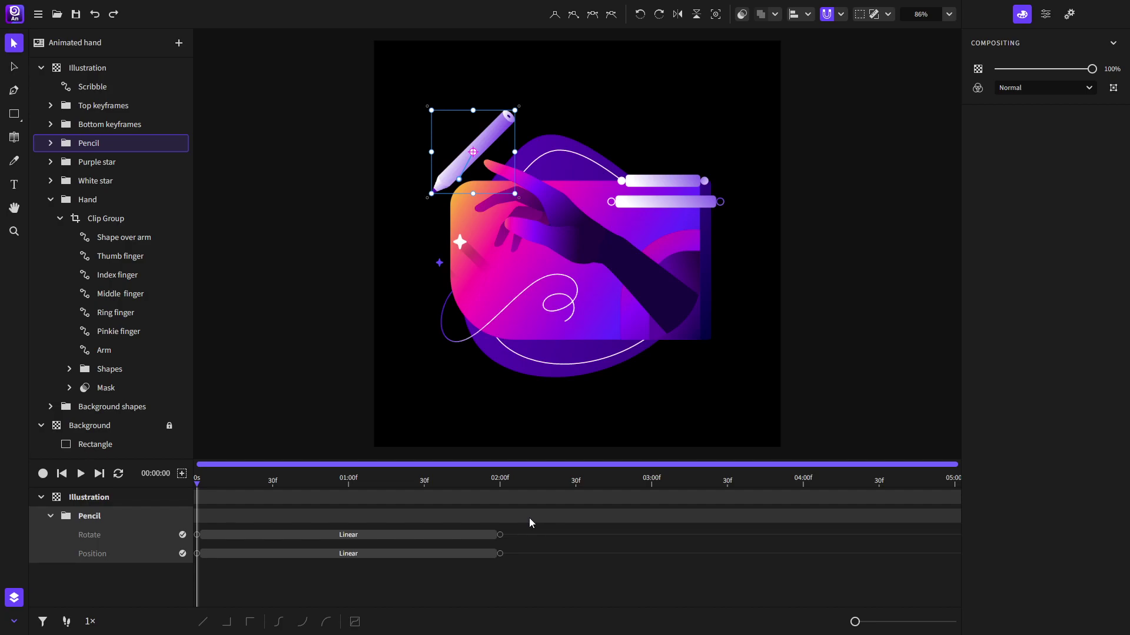
# - Move the Pencil's ending Rotate and Position keyframes together to 00:02:30
pyautogui.moveTo(523, 516); pyautogui.dragTo(580, 534)
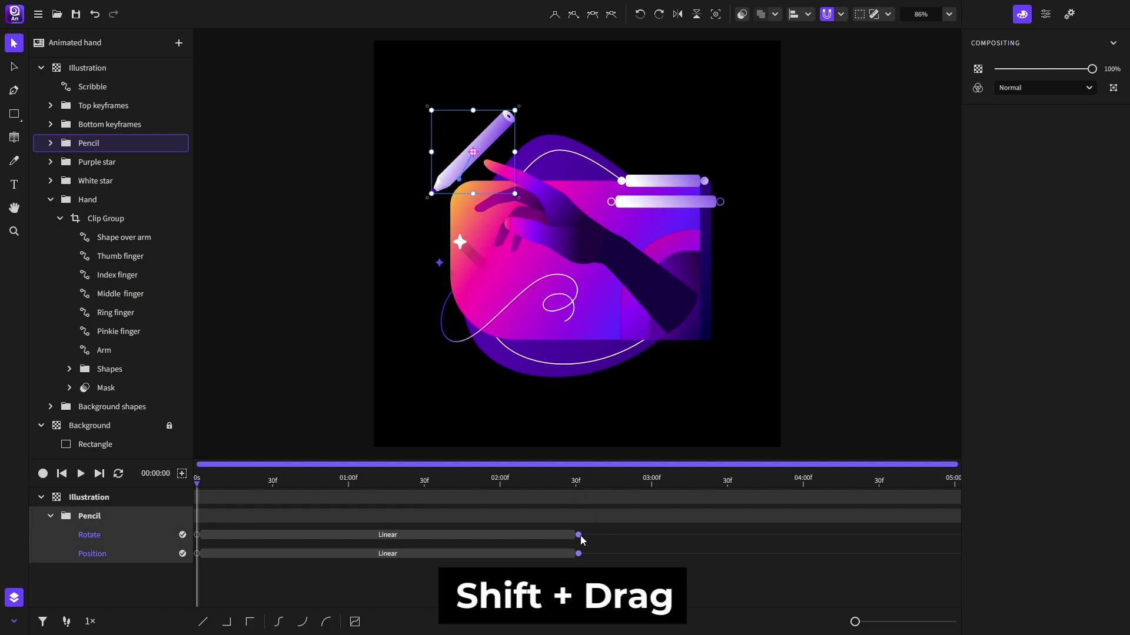
pyautogui.moveTo(579, 537)
pyautogui.mouseDown()
pyautogui.moveTo(502, 538)
pyautogui.moveTo(634, 537)
pyautogui.moveTo(521, 539)
pyautogui.moveTo(593, 538)
pyautogui.mouseUp()
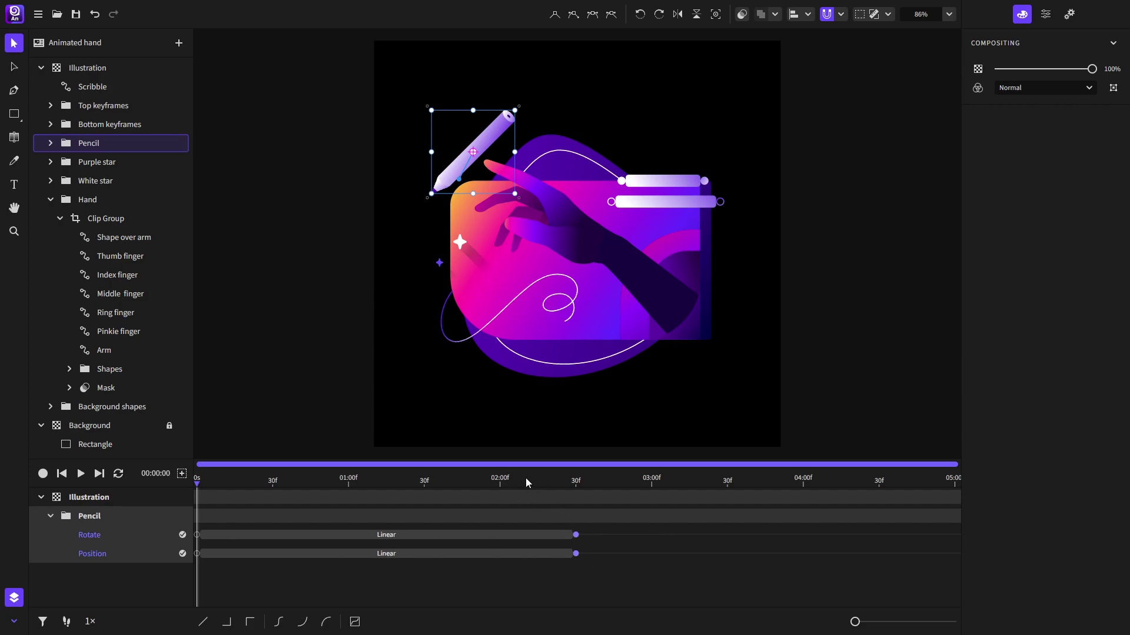
# - Examine how the playhead snaps to timeline marks such as 00:02:30, 00:03:00, 00:01:00, 00:04:30 and 00:04:00, and clear the keyframe selection
pyautogui.moveTo(526, 482)
pyautogui.mouseDown()
pyautogui.moveTo(558, 481)
pyautogui.moveTo(528, 484)
pyautogui.mouseUp()
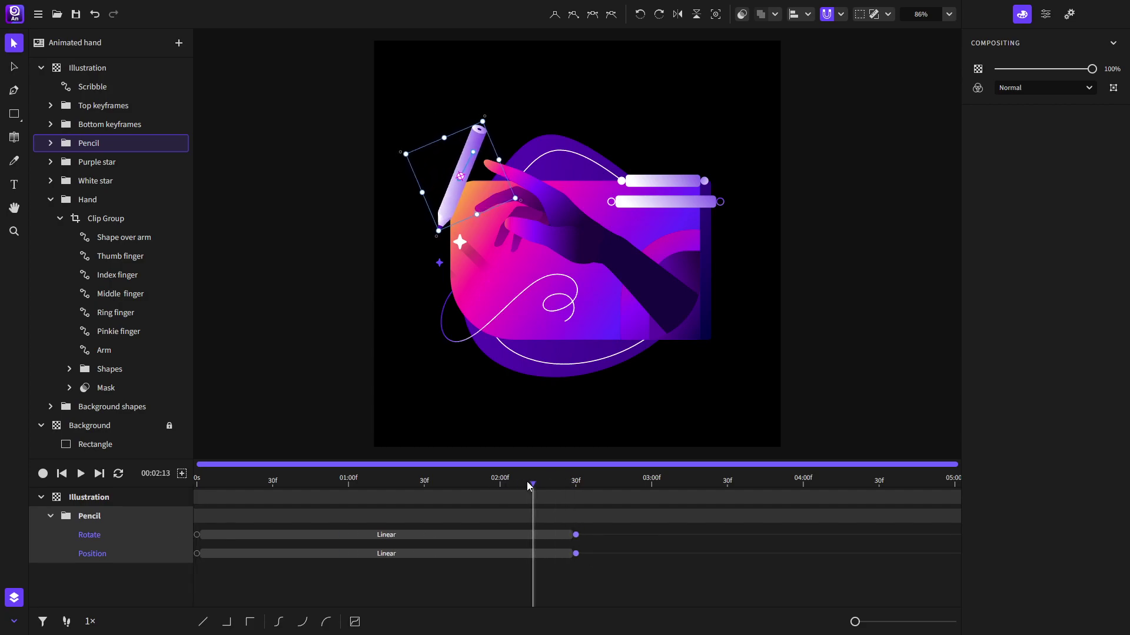
pyautogui.click(574, 485)
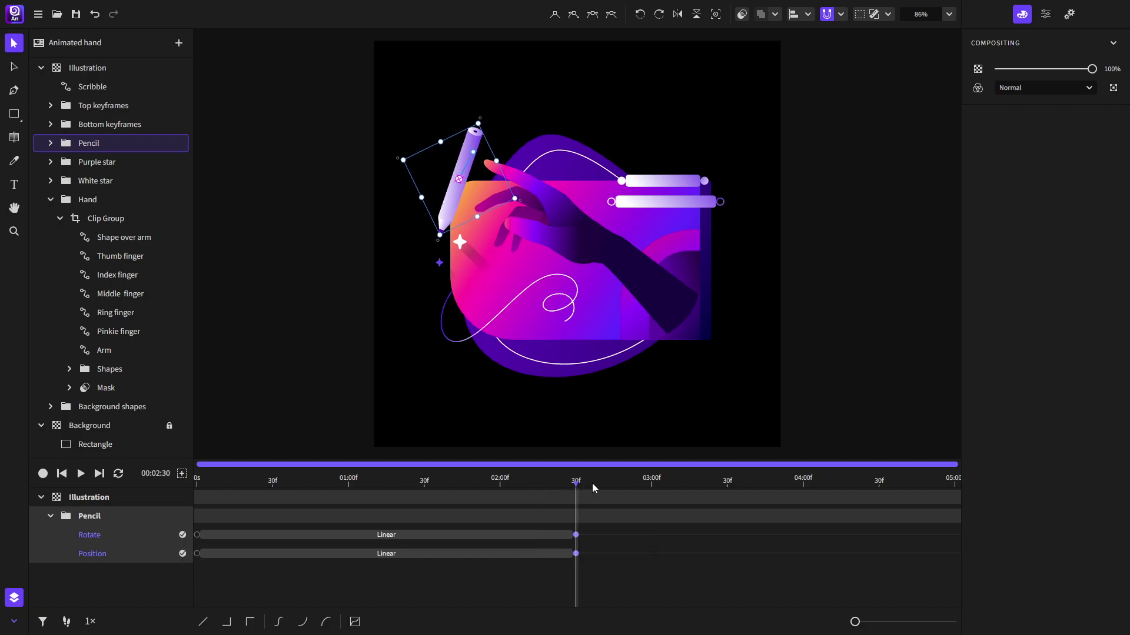
pyautogui.moveTo(602, 482); pyautogui.dragTo(652, 484)
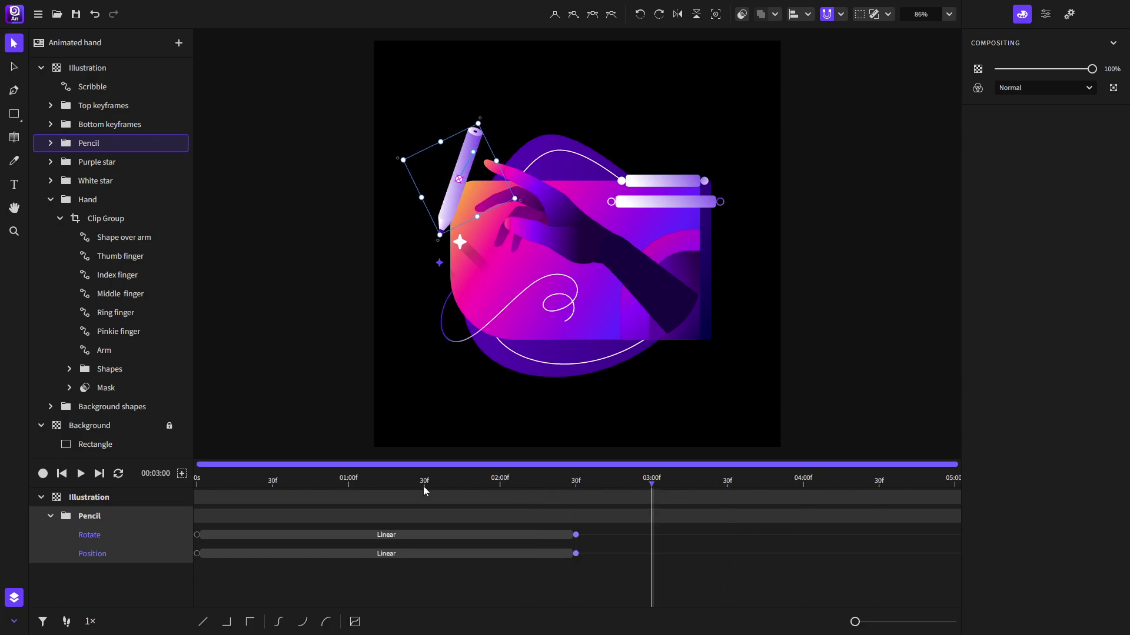
pyautogui.click(277, 482)
pyautogui.click(348, 484)
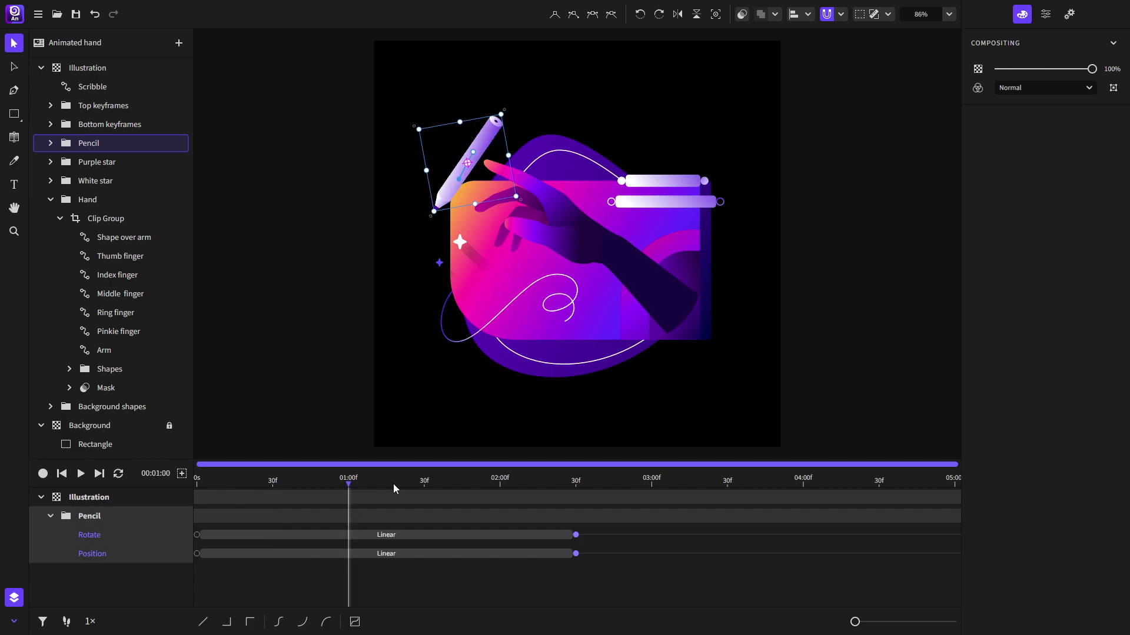
pyautogui.click(764, 485)
pyautogui.click(823, 482)
pyautogui.click(883, 479)
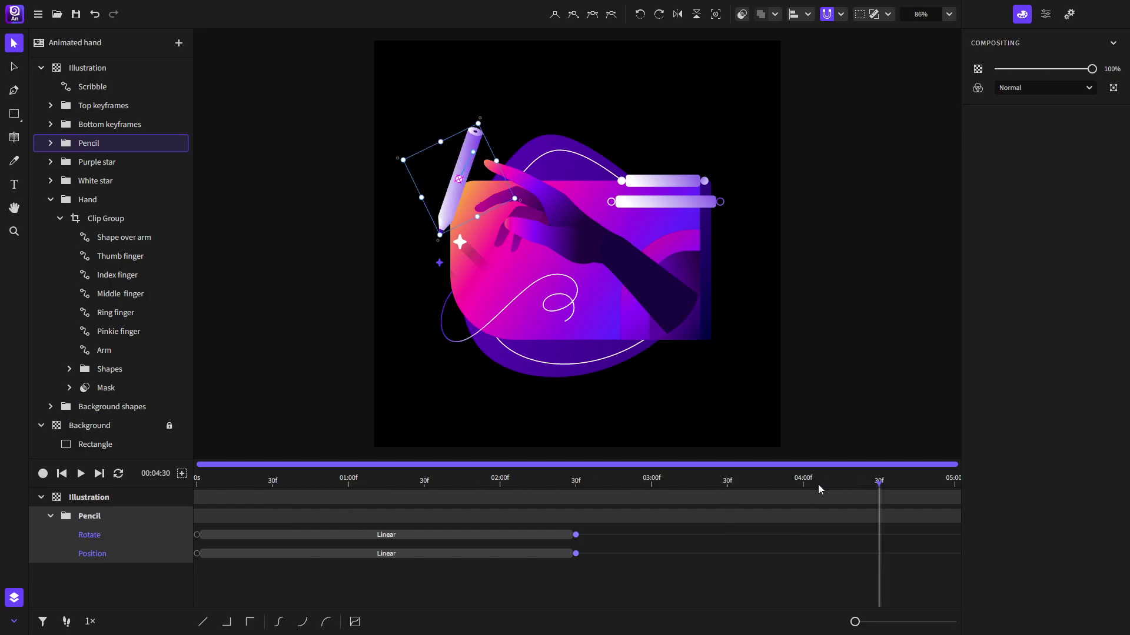
pyautogui.click(803, 484)
pyautogui.click(584, 519)
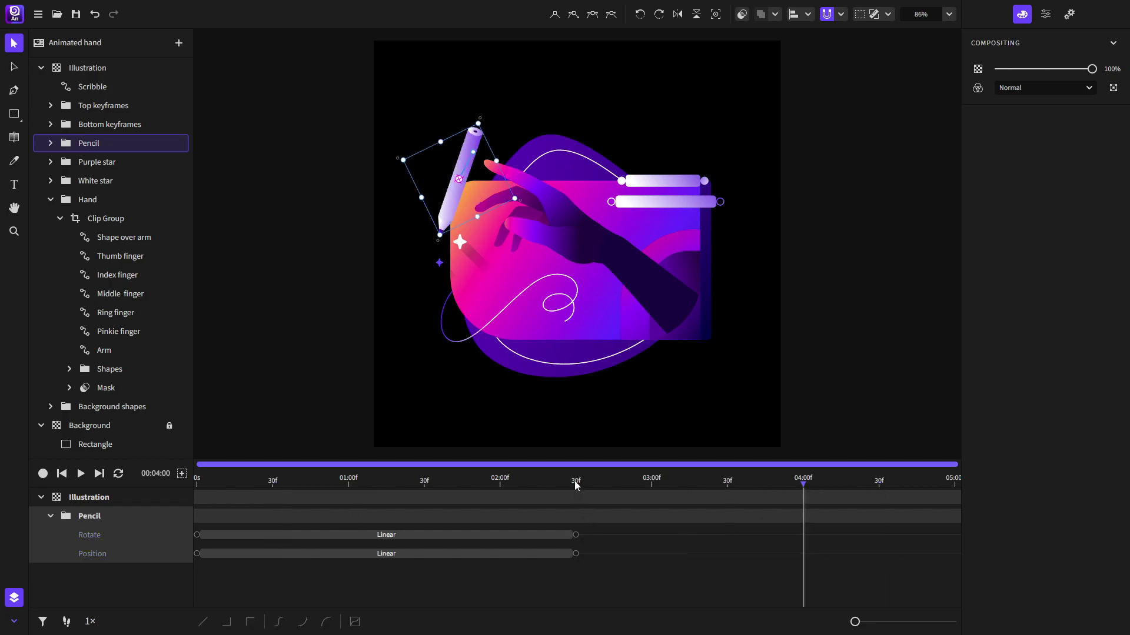
# - Duplicate the Pencil's first Rotate and Position keyframes to 00:05:00 and turn on looped playback
pyautogui.moveTo(182, 572); pyautogui.dragTo(184, 571)
pyautogui.click(953, 486)
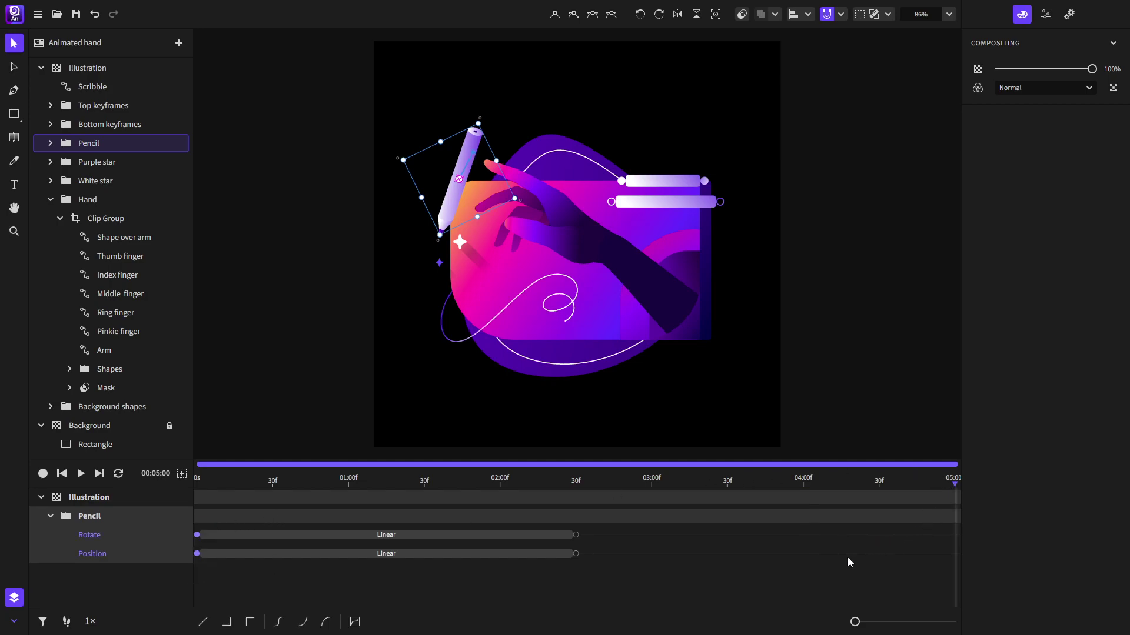
pyautogui.hotkey('ctrl', 'v')
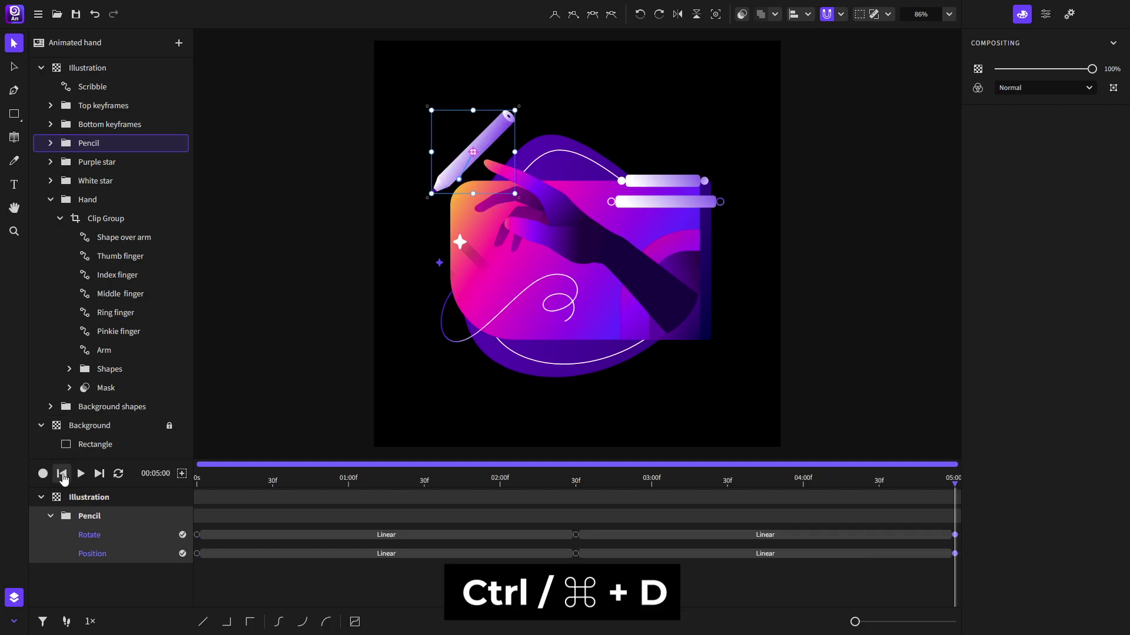
pyautogui.click(119, 474)
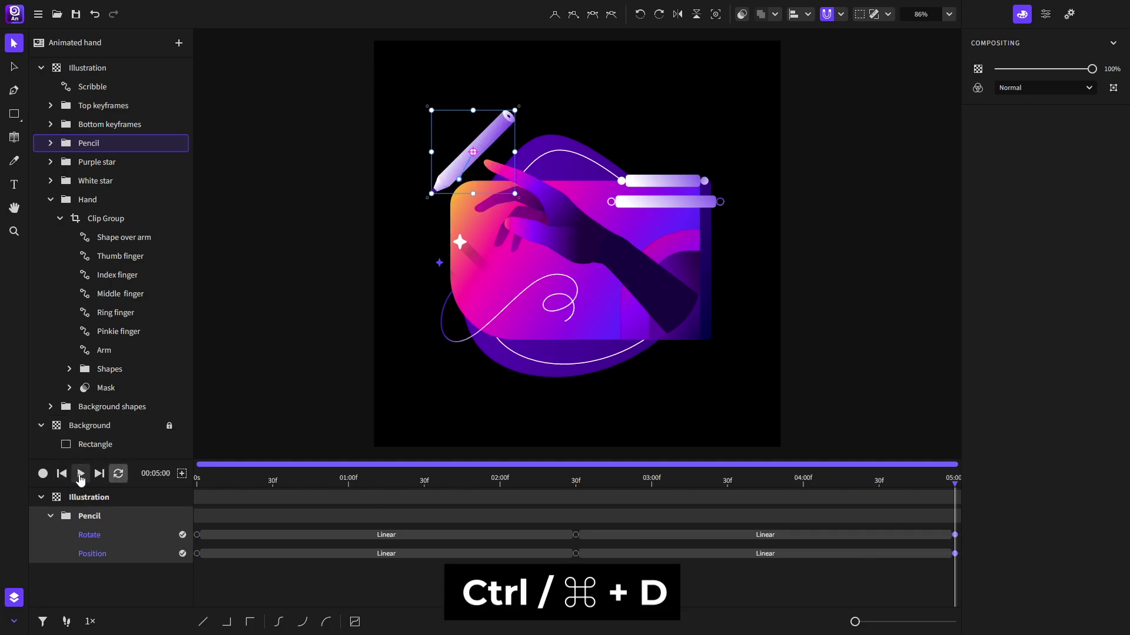
# - Preview the looped Pencil animation, return the playhead to 00:00:00, and turn on the Pencil's duration bar in the timeline
pyautogui.click(81, 474)
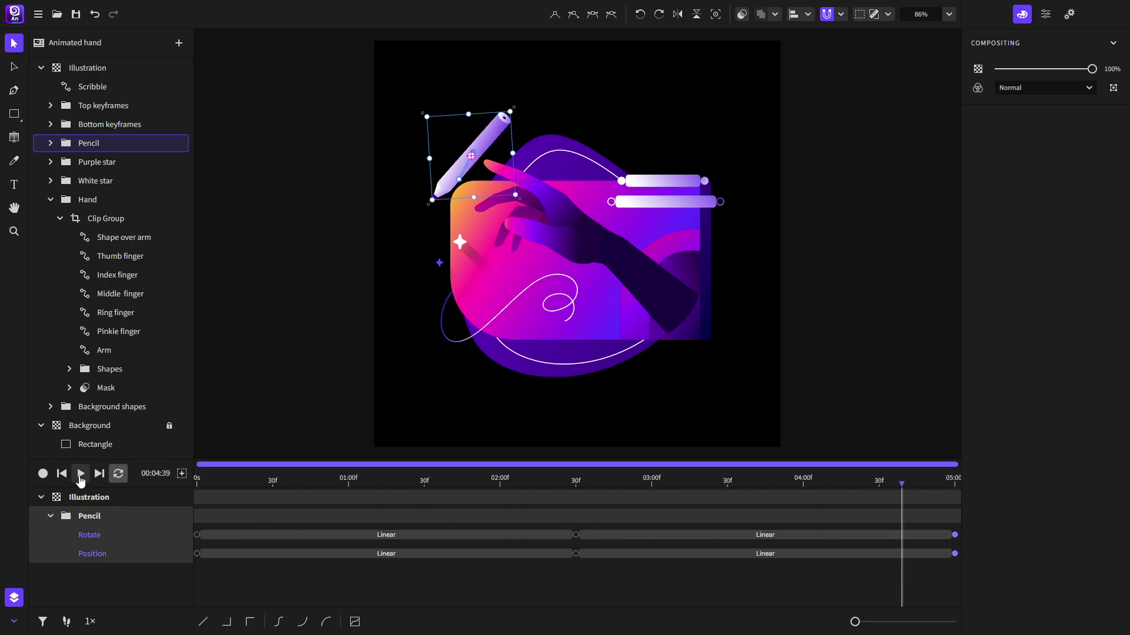
pyautogui.click(61, 474)
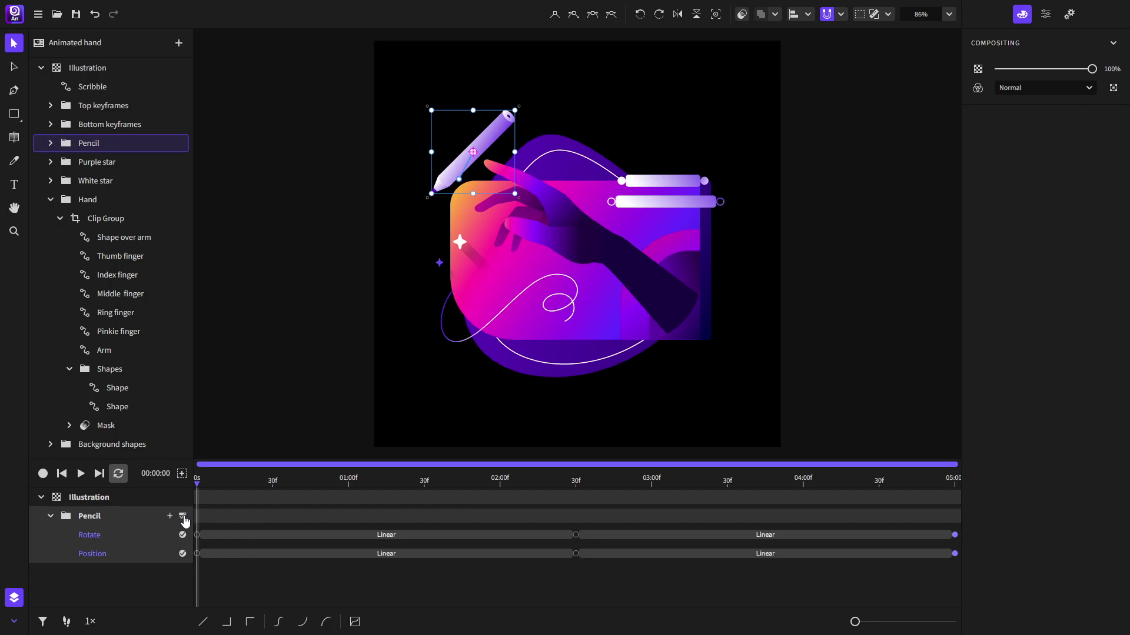
pyautogui.click(183, 516)
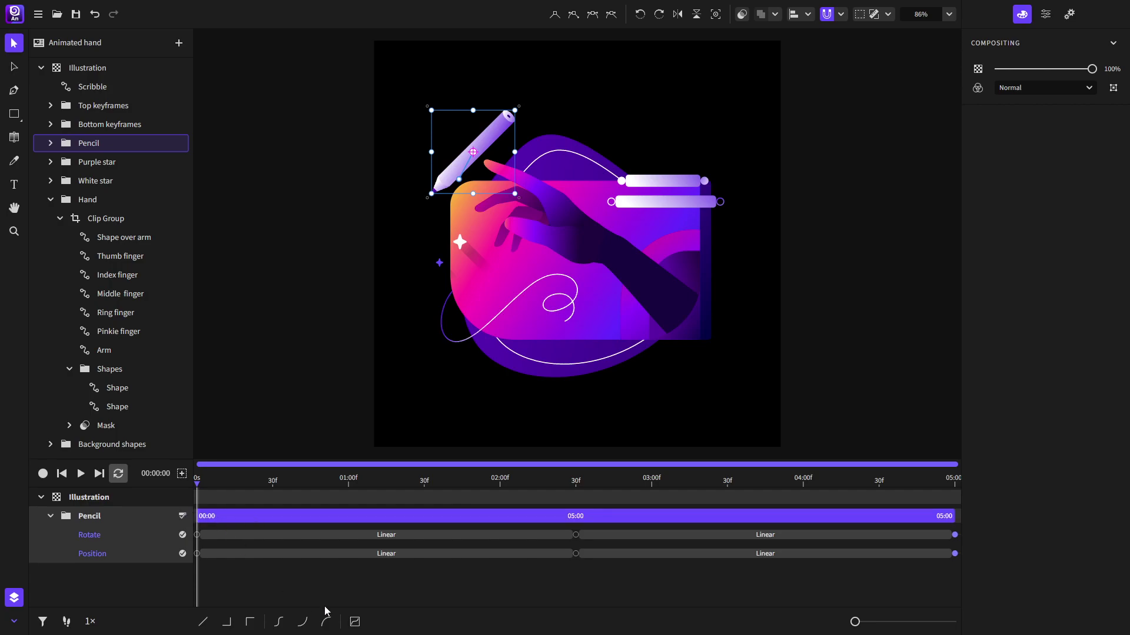
# - Adjust the Pencil's duration bar to run from 00:00 to 04:00 and place the playhead at 00:00:54
pyautogui.moveTo(319, 516)
pyautogui.mouseDown()
pyautogui.moveTo(799, 517)
pyautogui.moveTo(317, 539)
pyautogui.mouseUp()
pyautogui.moveTo(196, 515); pyautogui.dragTo(353, 516)
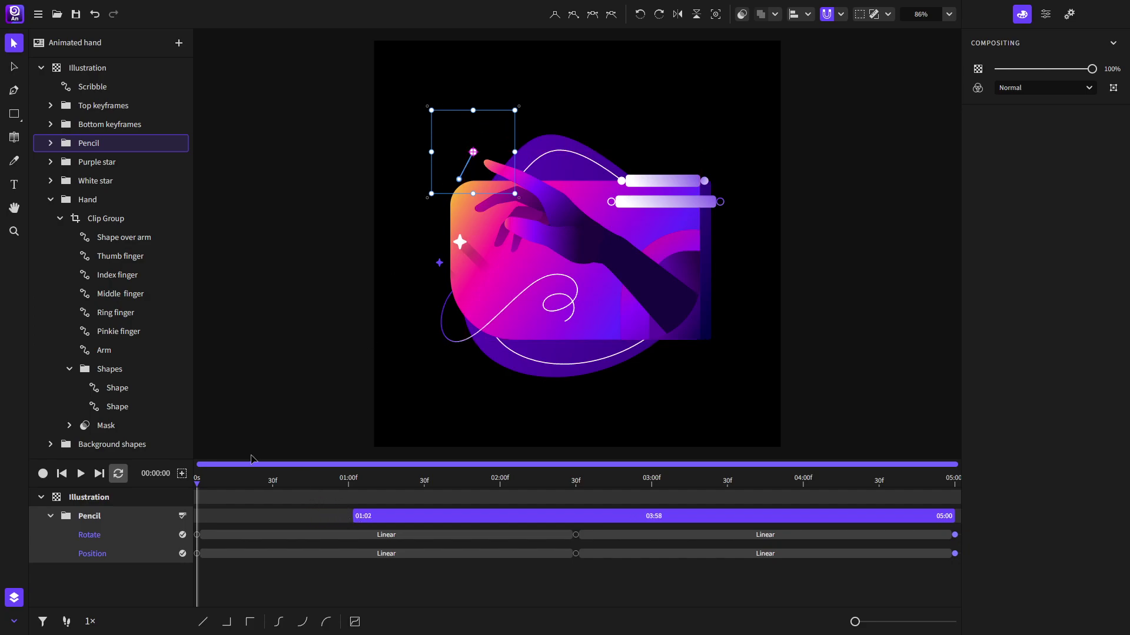
pyautogui.moveTo(259, 483)
pyautogui.mouseDown()
pyautogui.moveTo(410, 483)
pyautogui.moveTo(333, 483)
pyautogui.mouseUp()
pyautogui.moveTo(383, 517)
pyautogui.mouseDown()
pyautogui.moveTo(641, 515)
pyautogui.moveTo(317, 522)
pyautogui.moveTo(693, 520)
pyautogui.moveTo(210, 517)
pyautogui.mouseUp()
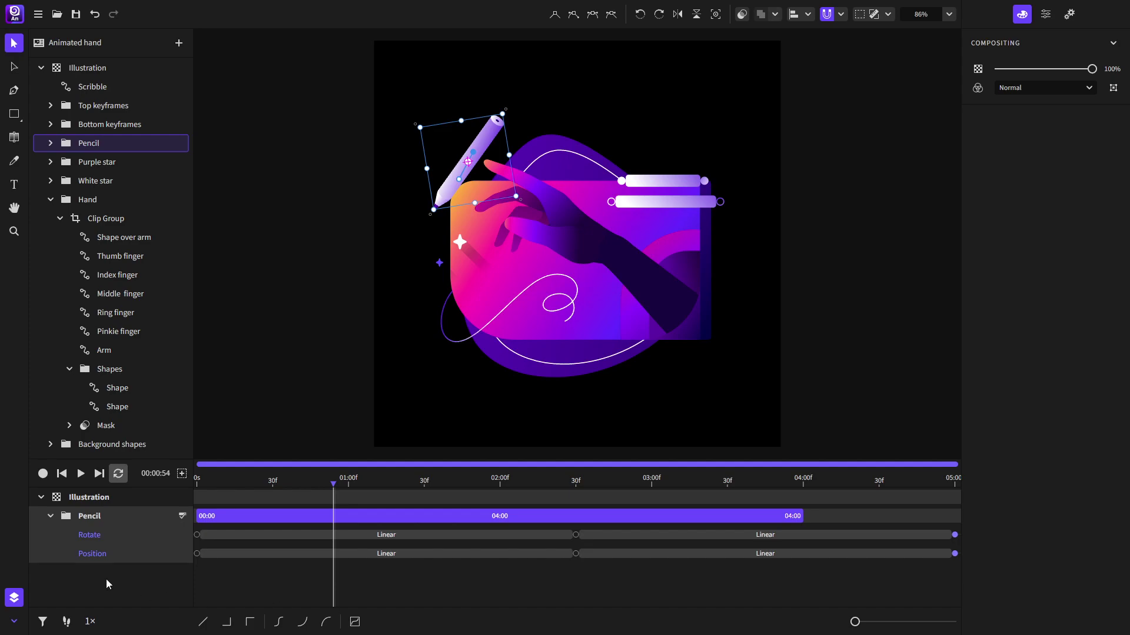
# - Limit the timeline to selected elements, test it with the Hand and the Pencil, and turn the filter off again
pyautogui.click(43, 622)
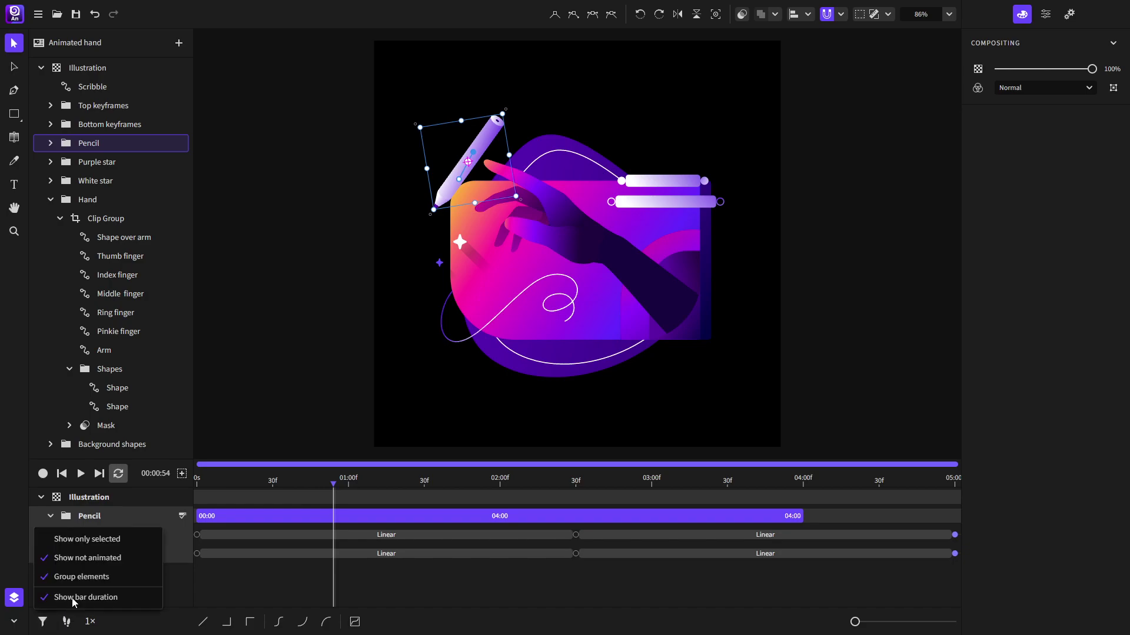
pyautogui.click(97, 541)
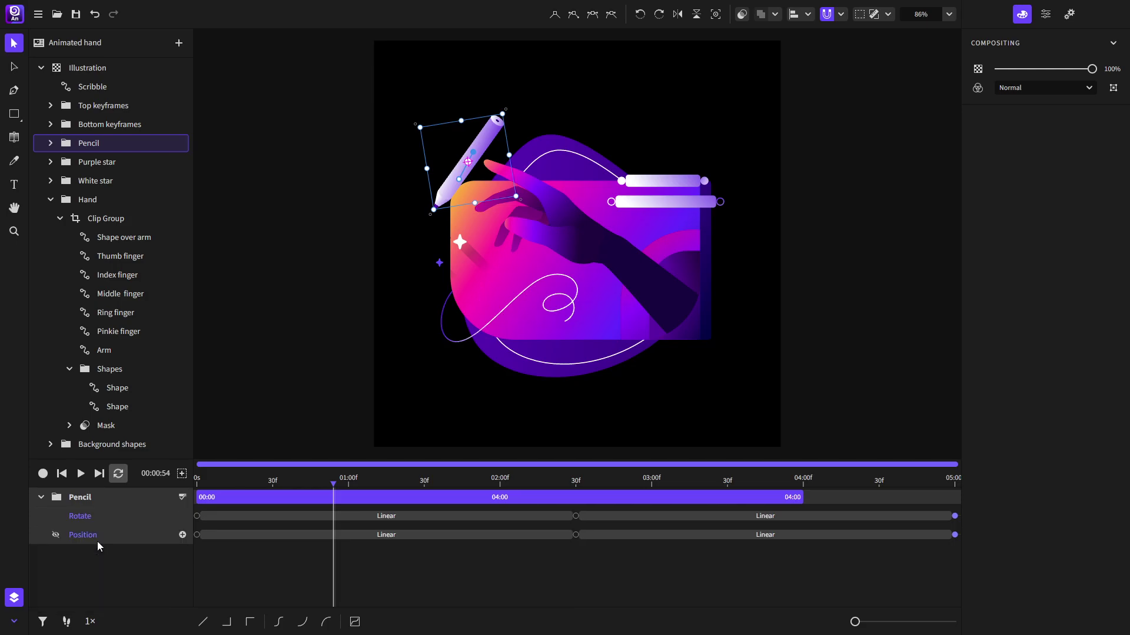
pyautogui.click(333, 299)
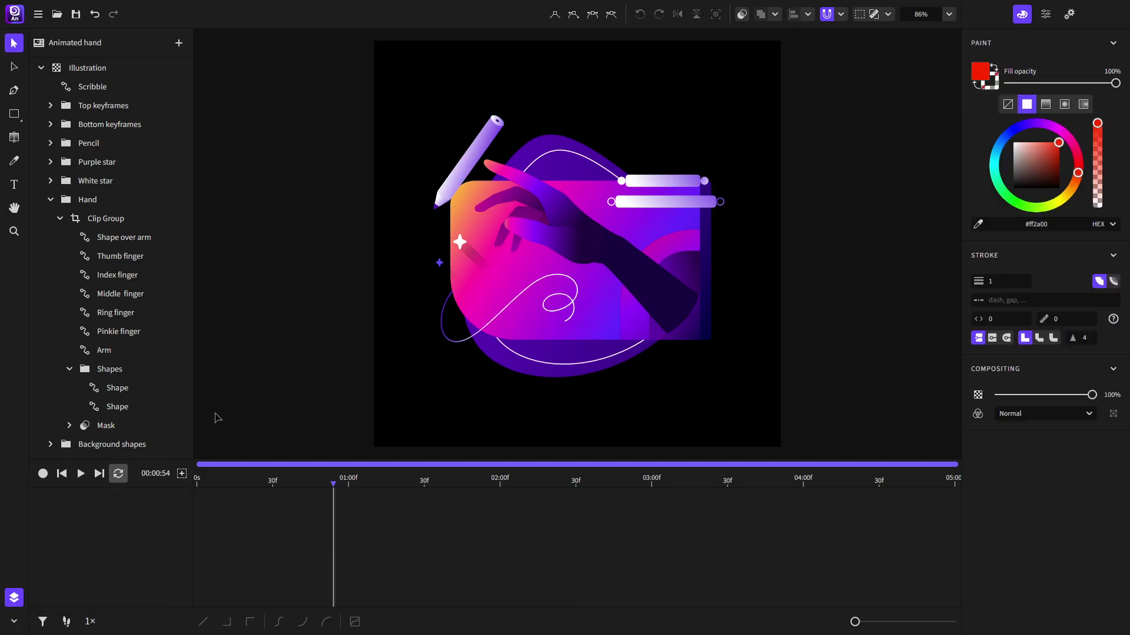
pyautogui.click(570, 238)
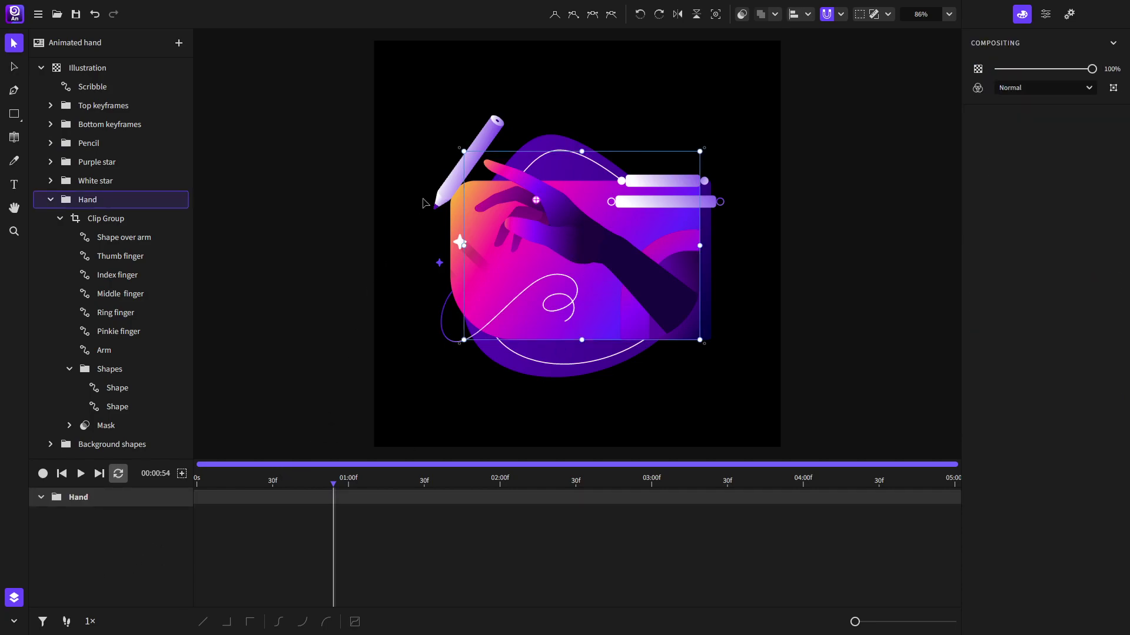
pyautogui.keyDown('shift'); pyautogui.click(456, 193); pyautogui.keyUp('shift')
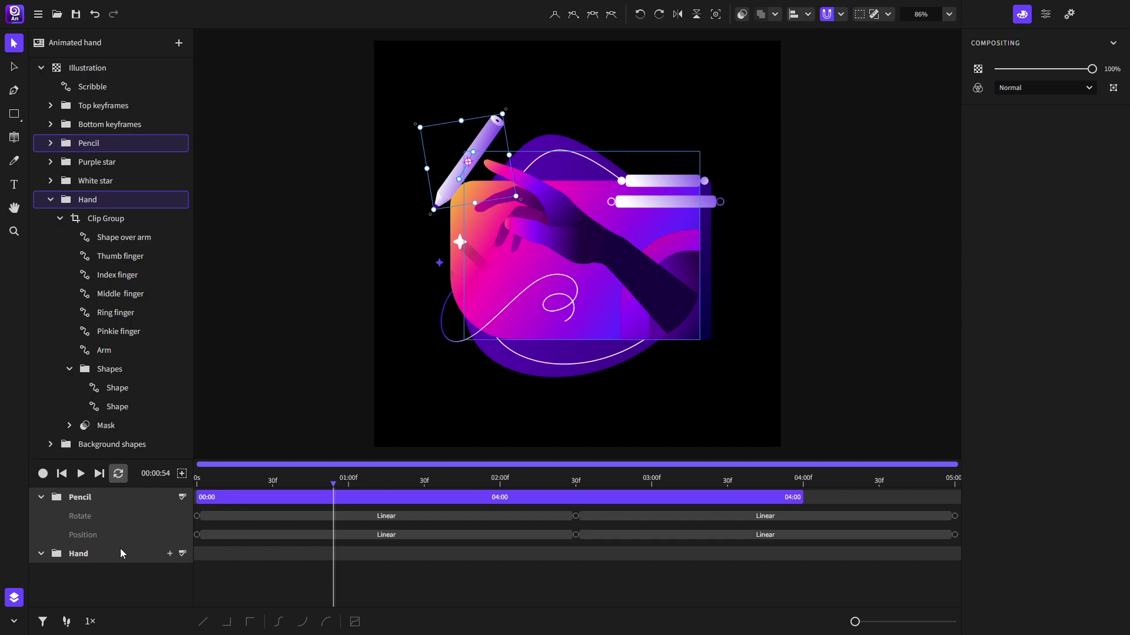
pyautogui.click(329, 318)
pyautogui.click(44, 622)
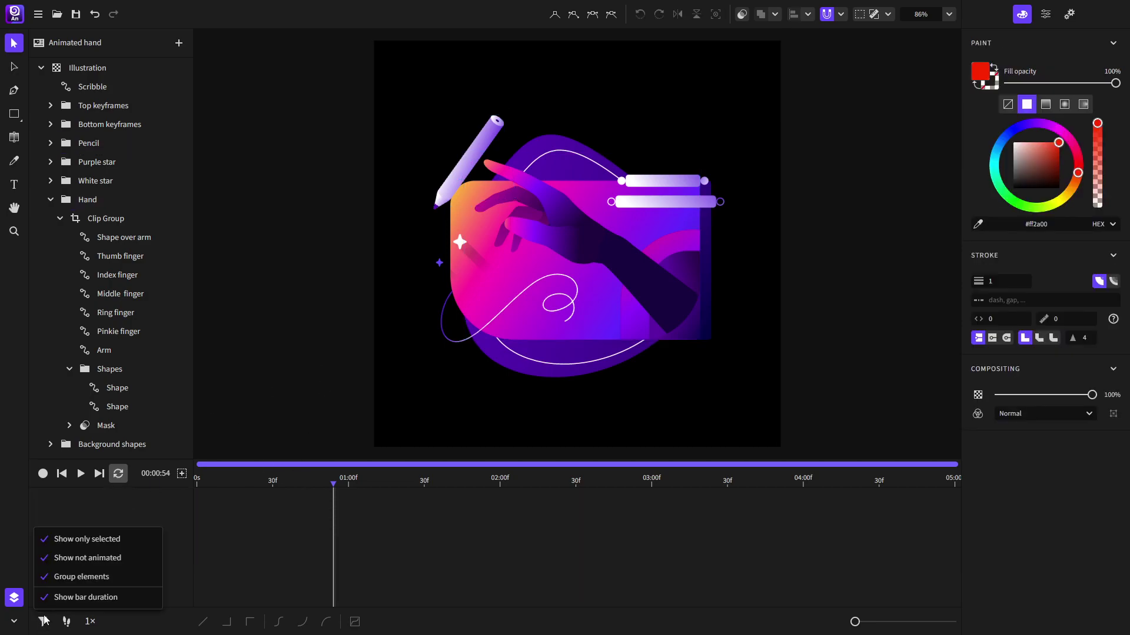
pyautogui.click(112, 539)
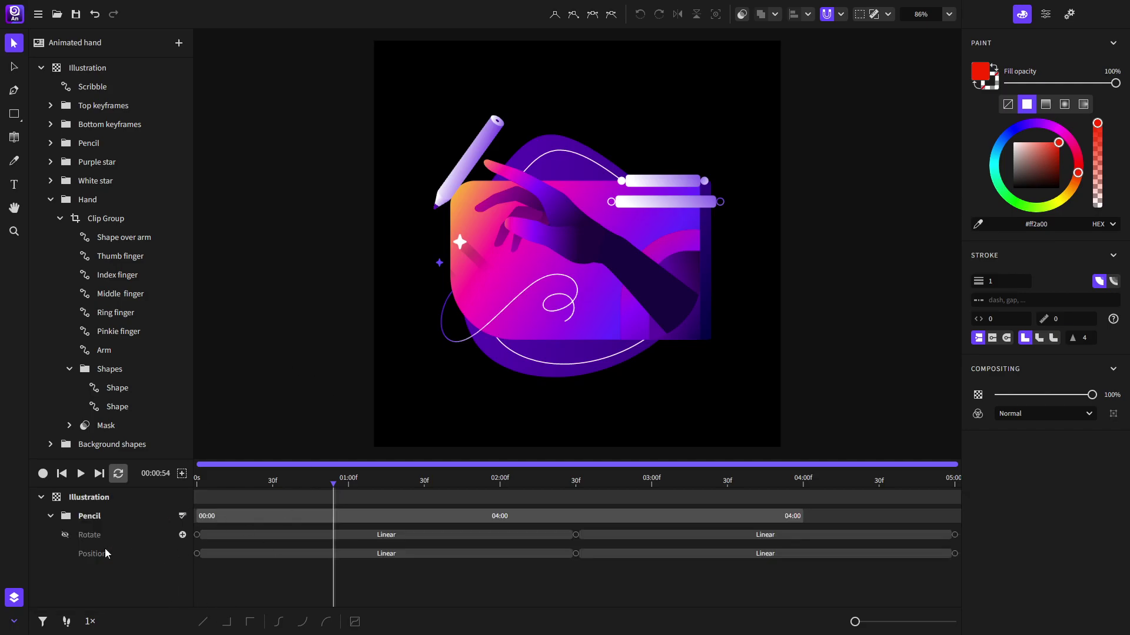
# - Test hiding non-animated elements in the timeline with the Hand selected, restore them, and clear the selection
pyautogui.click(92, 516)
pyautogui.click(137, 600)
pyautogui.click(43, 621)
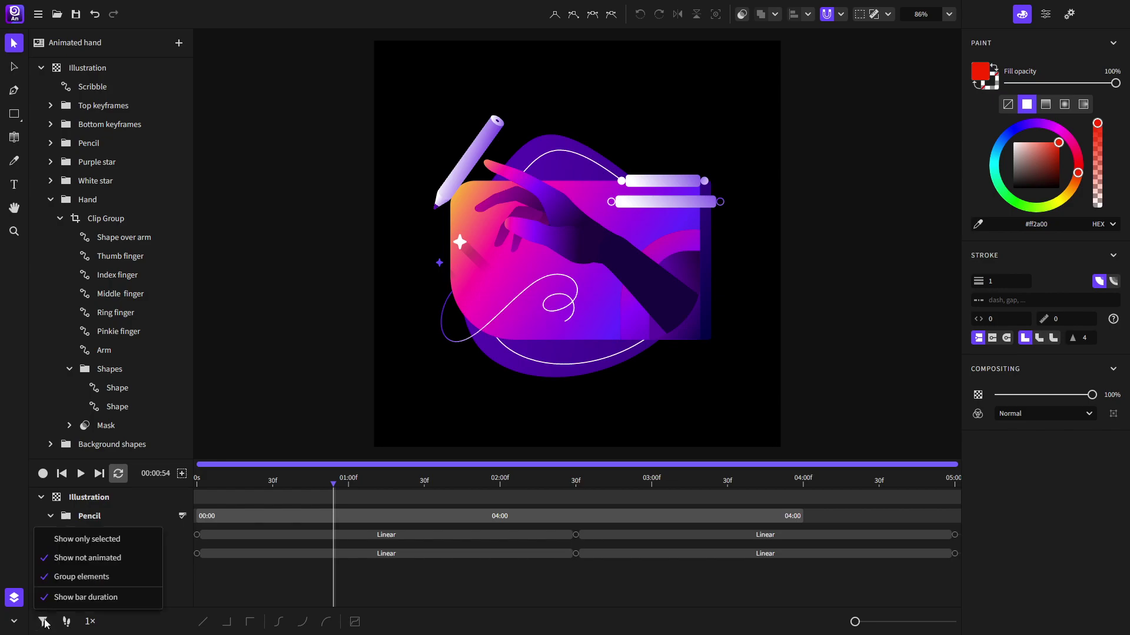
pyautogui.click(100, 559)
pyautogui.click(284, 331)
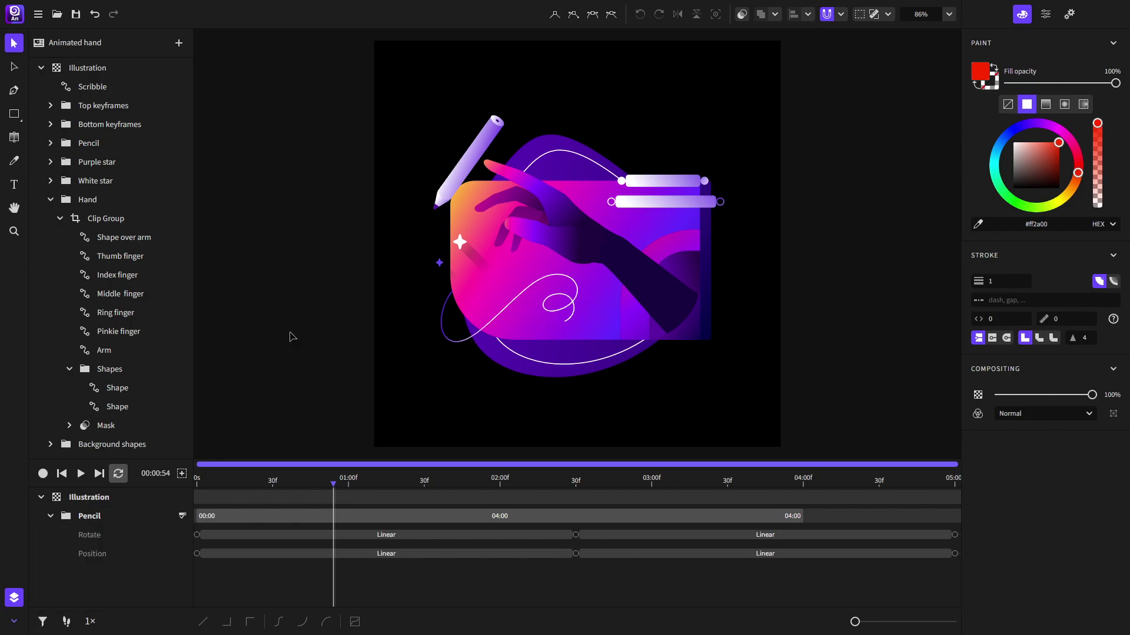
pyautogui.click(574, 229)
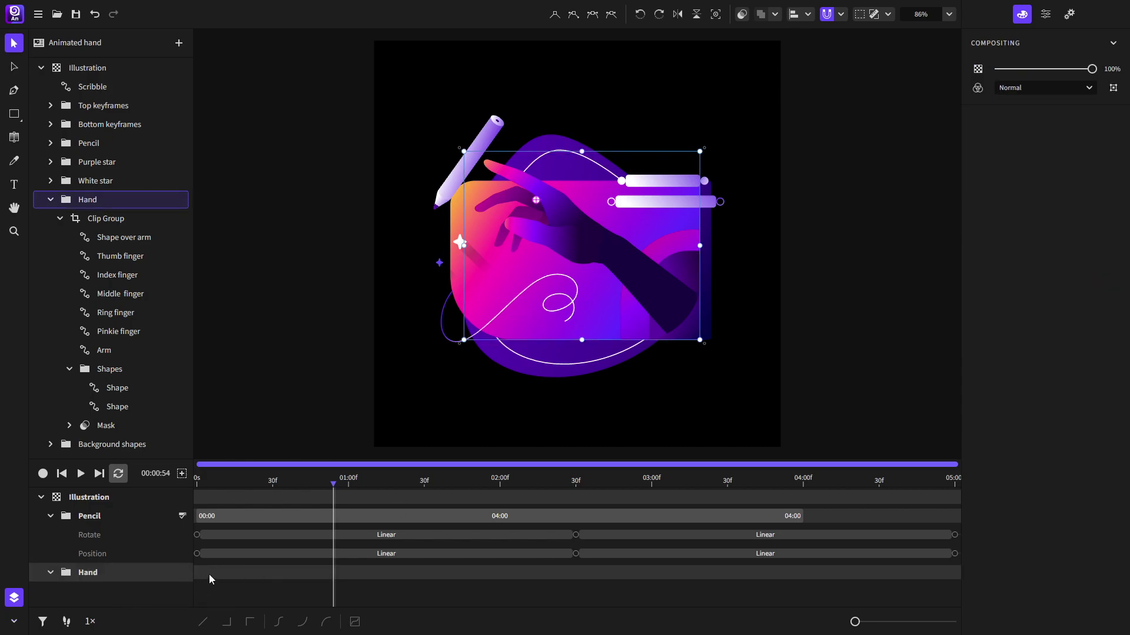
pyautogui.click(43, 622)
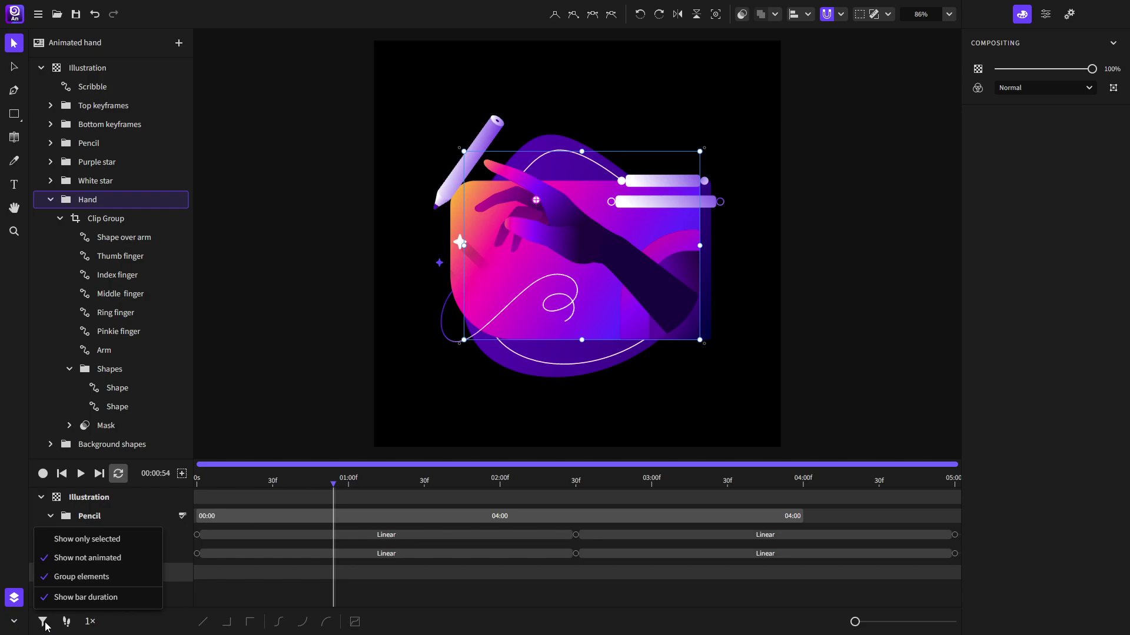
pyautogui.click(80, 557)
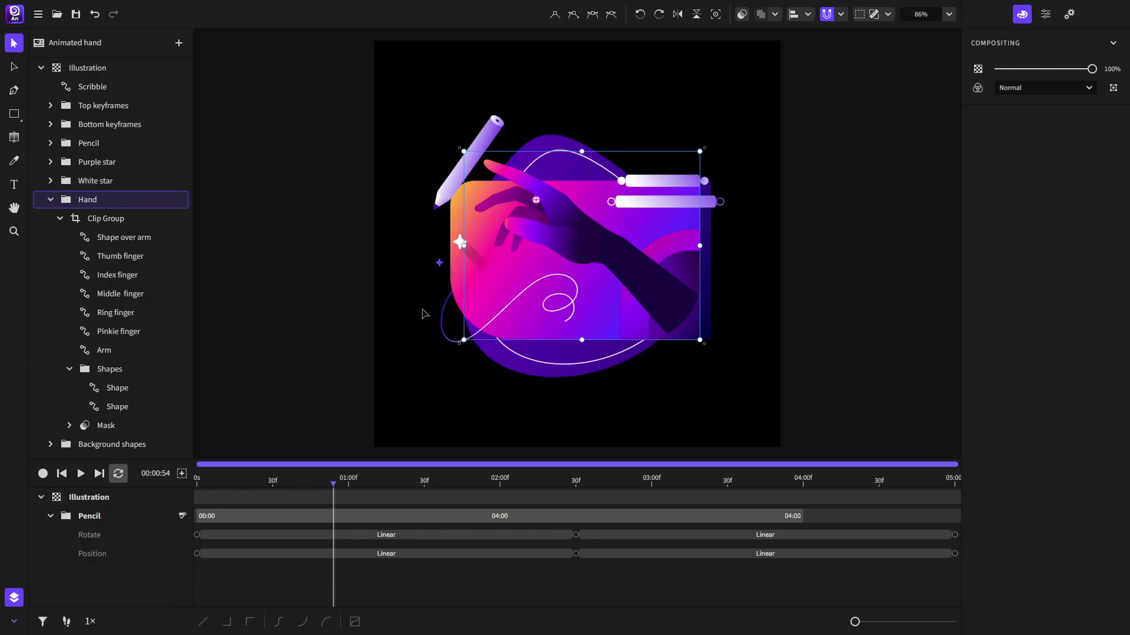
pyautogui.click(43, 622)
pyautogui.click(93, 562)
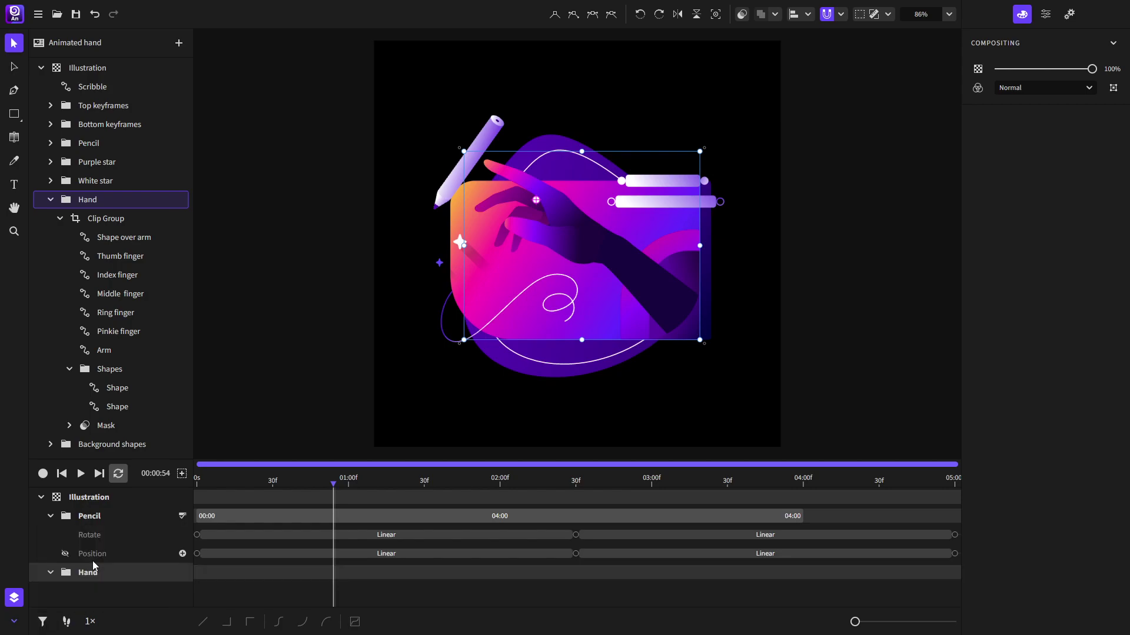
pyautogui.click(272, 368)
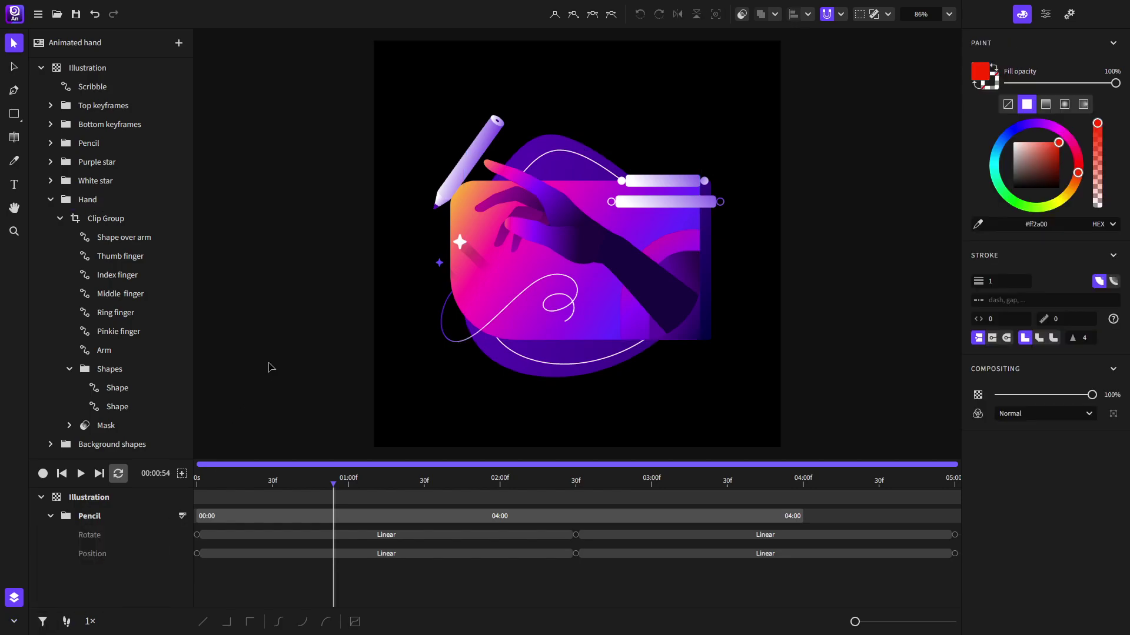
# - Select Vector_13 inside the Pencil group and check how collapsing and expanding the Pencil in the timeline affects it
pyautogui.click(474, 162)
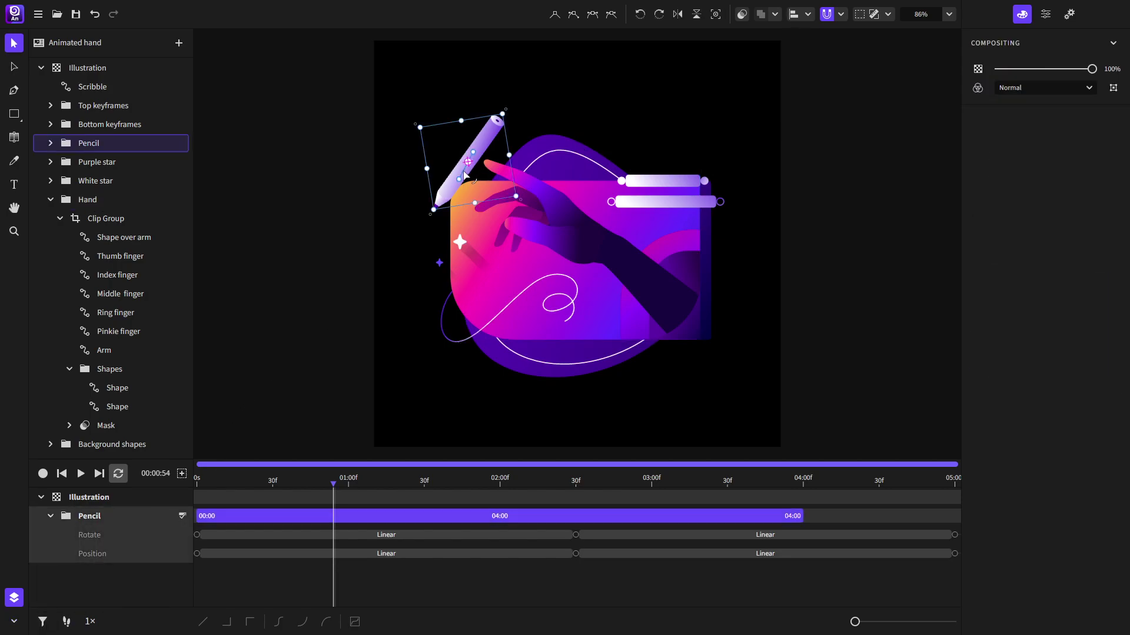
pyautogui.click(50, 143)
pyautogui.click(112, 167)
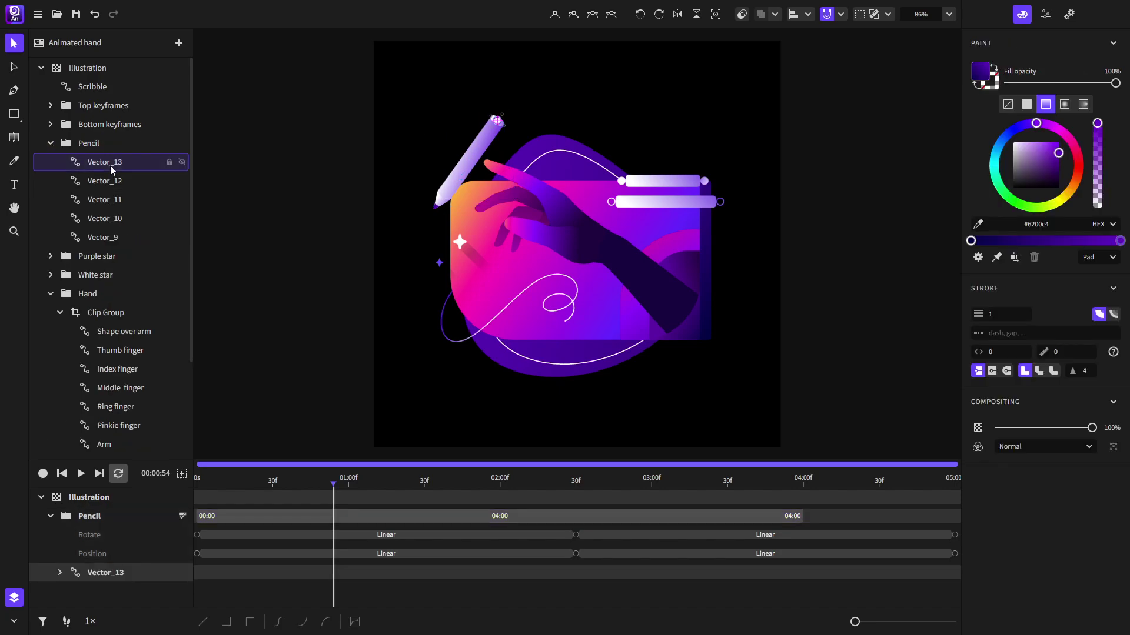
pyautogui.click(49, 521)
pyautogui.click(50, 521)
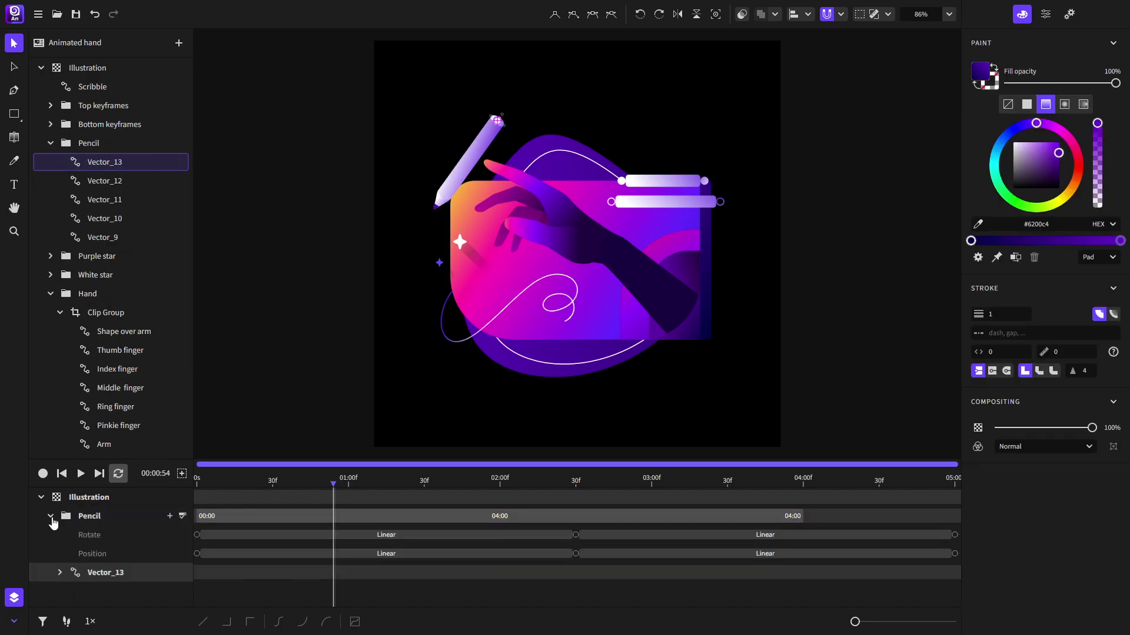
pyautogui.click(51, 521)
pyautogui.click(52, 522)
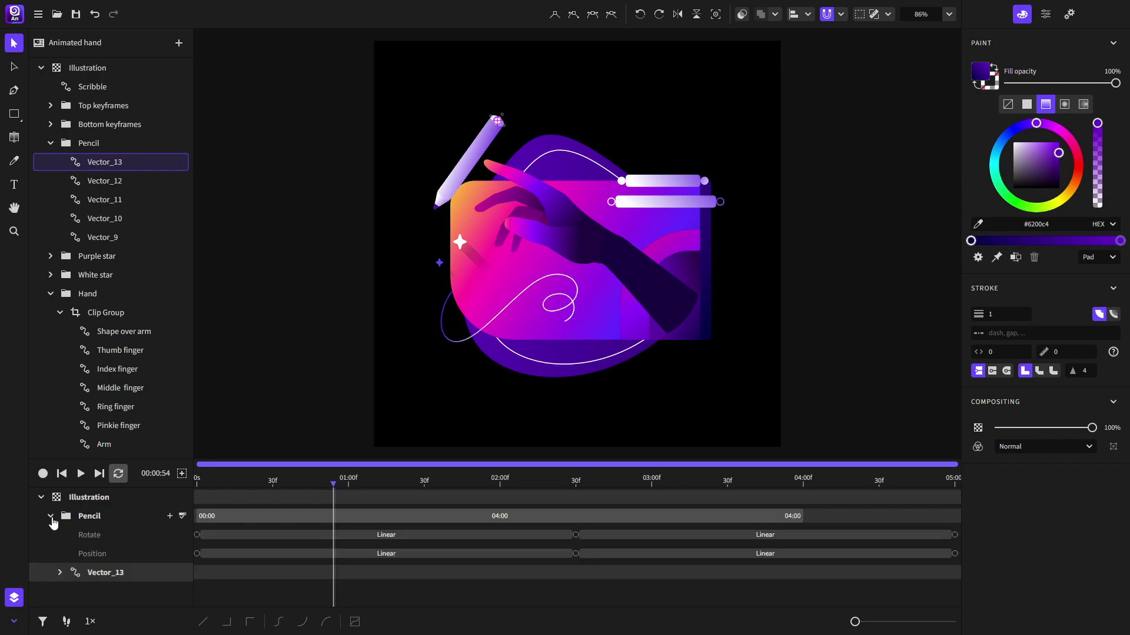
# - Turn off element grouping in the timeline, collapse the Pencil's tracks, and turn grouping back on
pyautogui.click(42, 621)
pyautogui.click(80, 577)
pyautogui.click(51, 516)
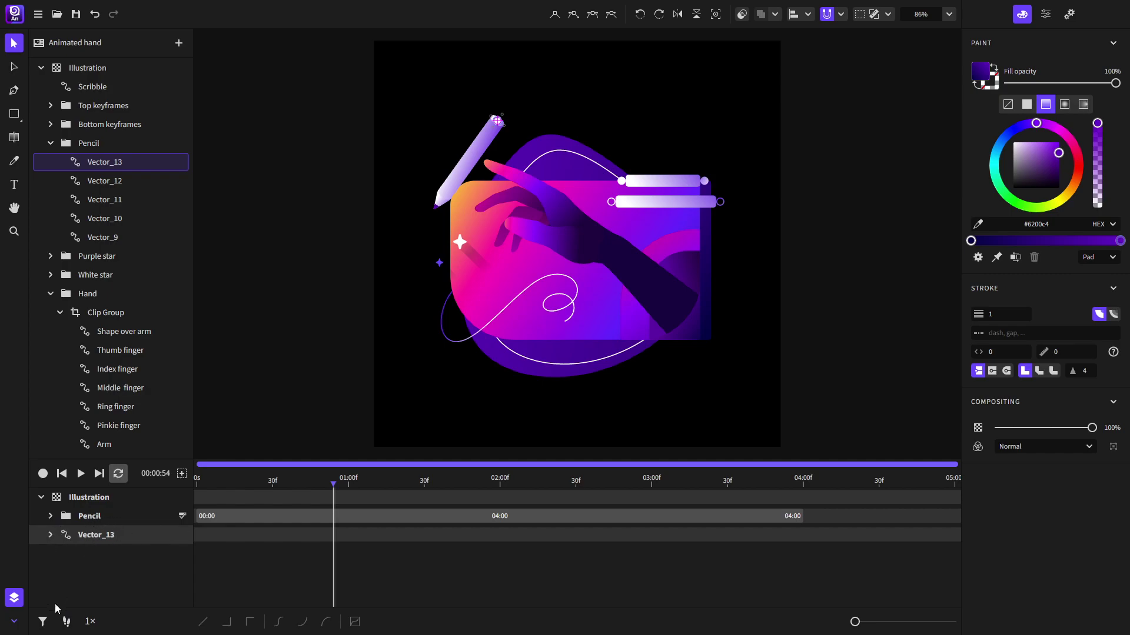
pyautogui.click(43, 621)
pyautogui.click(64, 580)
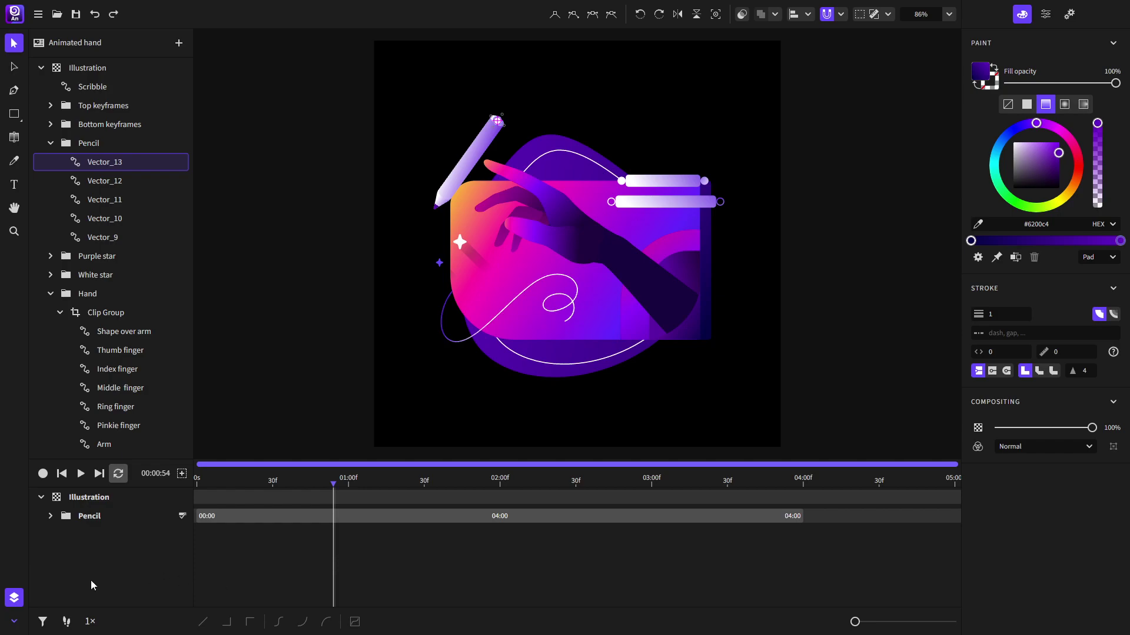
# - Review the timeline's scroll options, and record Position keyframes at 00:00:54 by moving all illustration elements diagonally up on the artboard
pyautogui.click(66, 621)
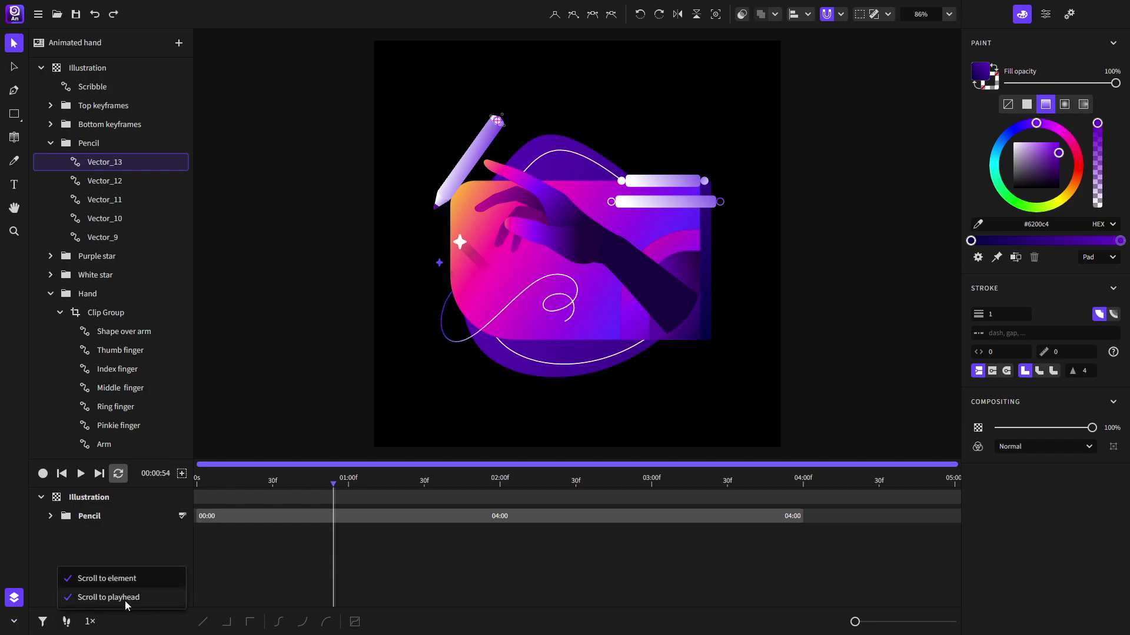
pyautogui.click(221, 553)
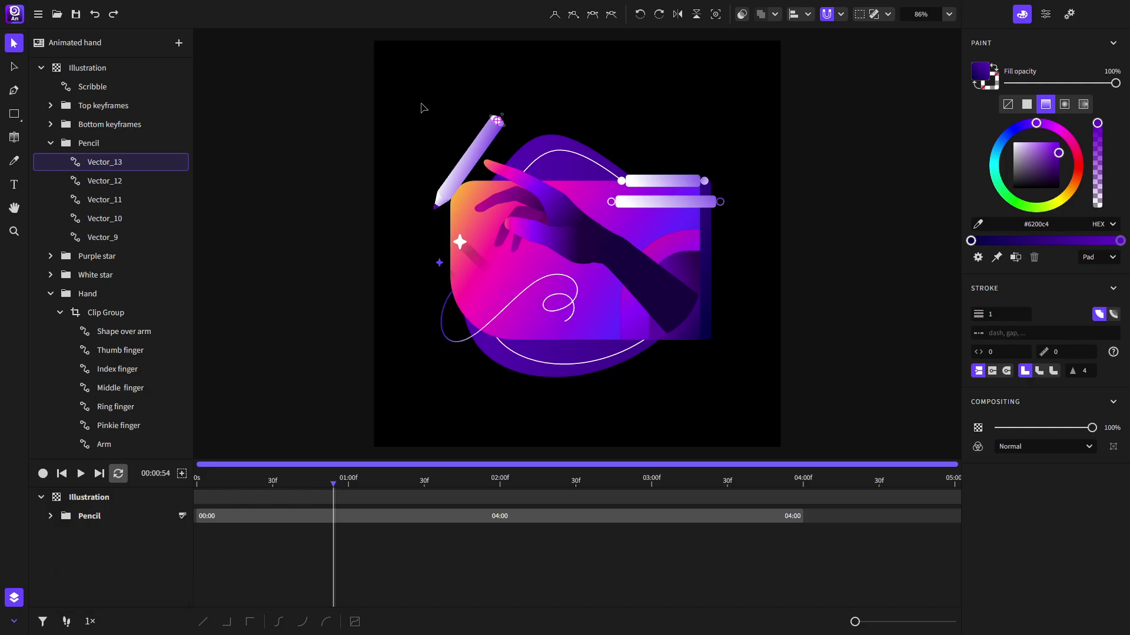
pyautogui.moveTo(423, 108)
pyautogui.mouseDown()
pyautogui.moveTo(744, 399)
pyautogui.moveTo(759, 428)
pyautogui.mouseUp()
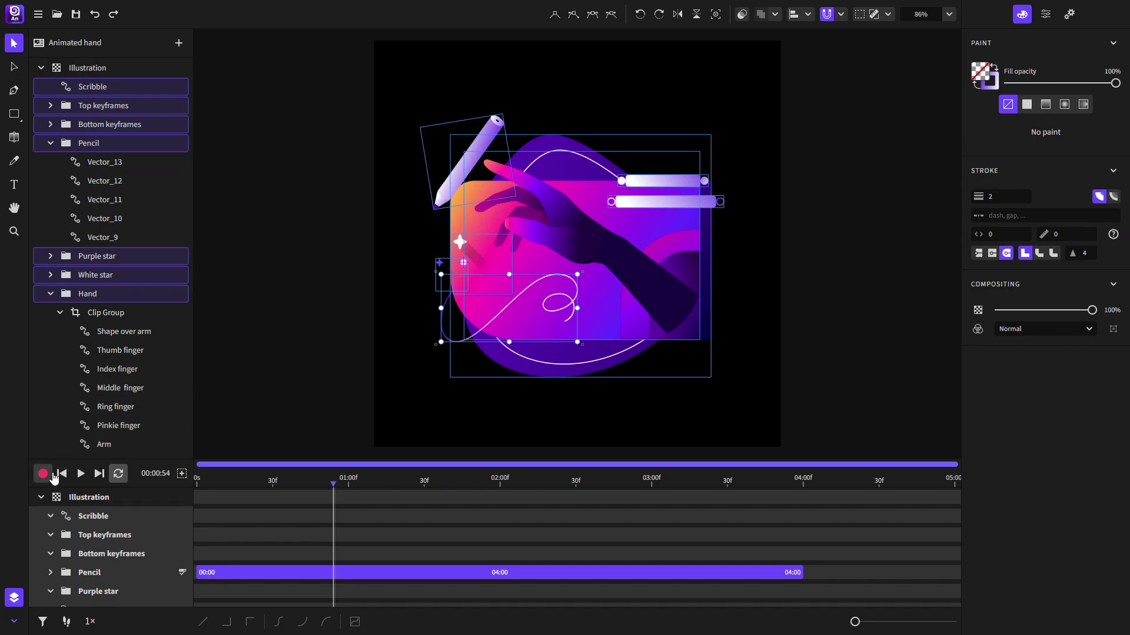
pyautogui.moveTo(567, 321); pyautogui.dragTo(606, 290)
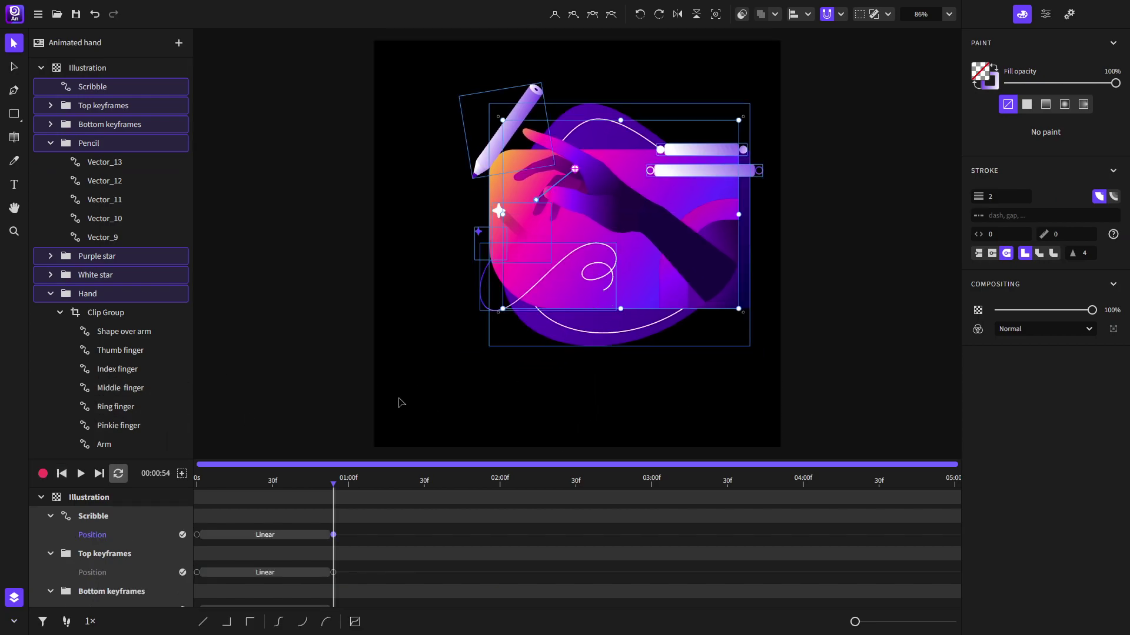
pyautogui.click(367, 305)
# - Examine how the timeline scrolls to the chosen element by alternately selecting the Pencil and the Background shapes
pyautogui.click(522, 105)
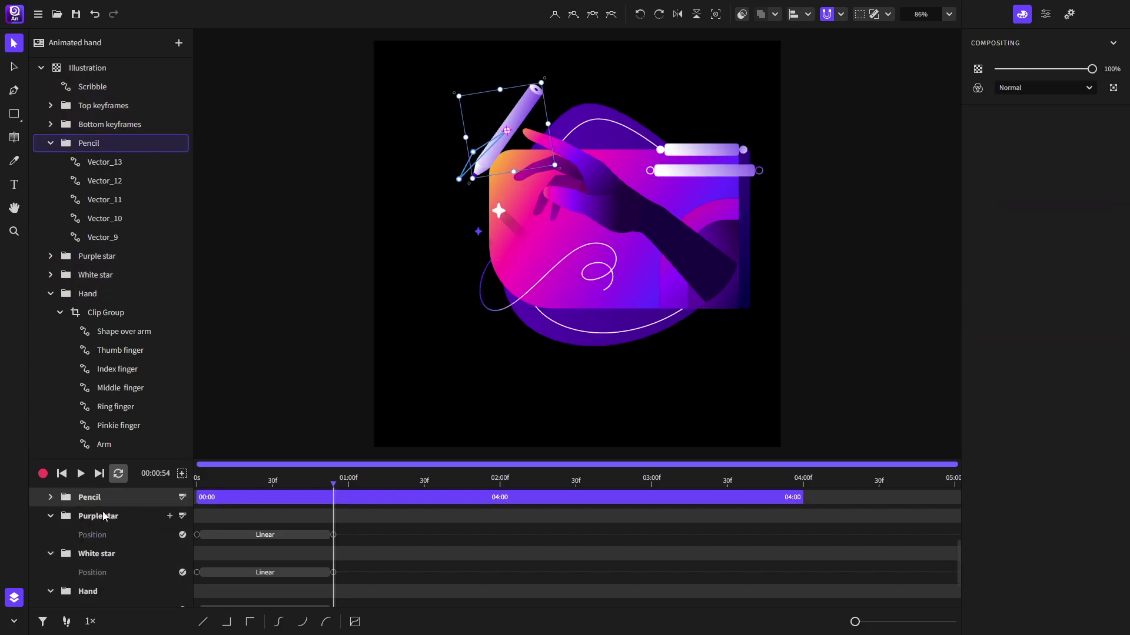
pyautogui.click(613, 342)
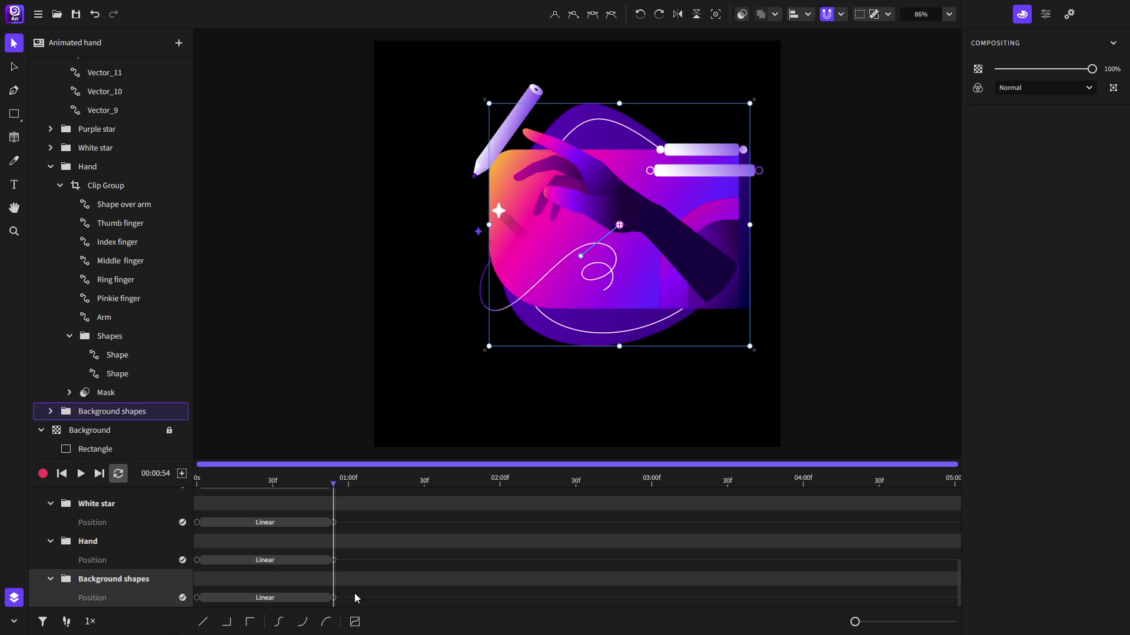
pyautogui.click(536, 103)
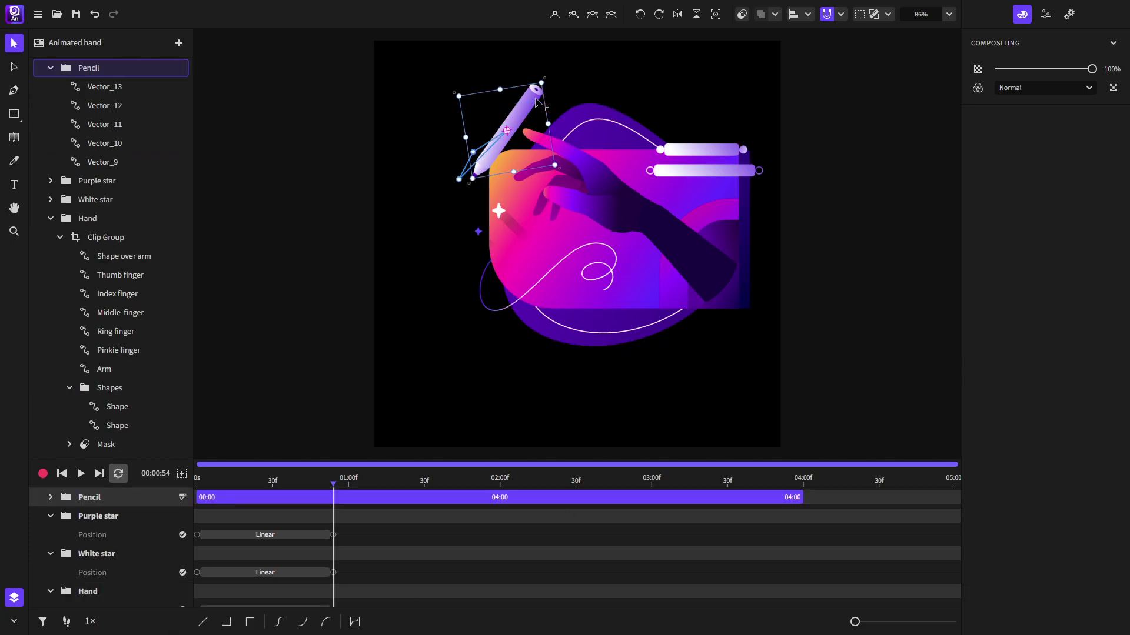
pyautogui.hotkey('ctrl', 'z')
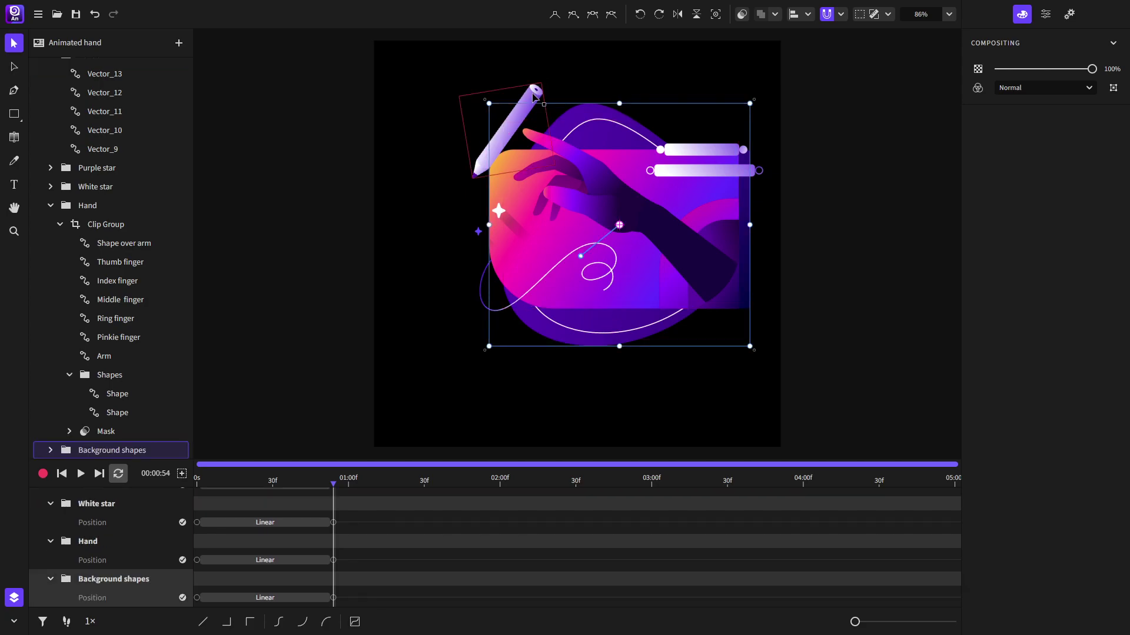
# - With the Pencil selected, turn off Scroll to element and select the Background shapes to test it
pyautogui.click(534, 97)
pyautogui.click(67, 622)
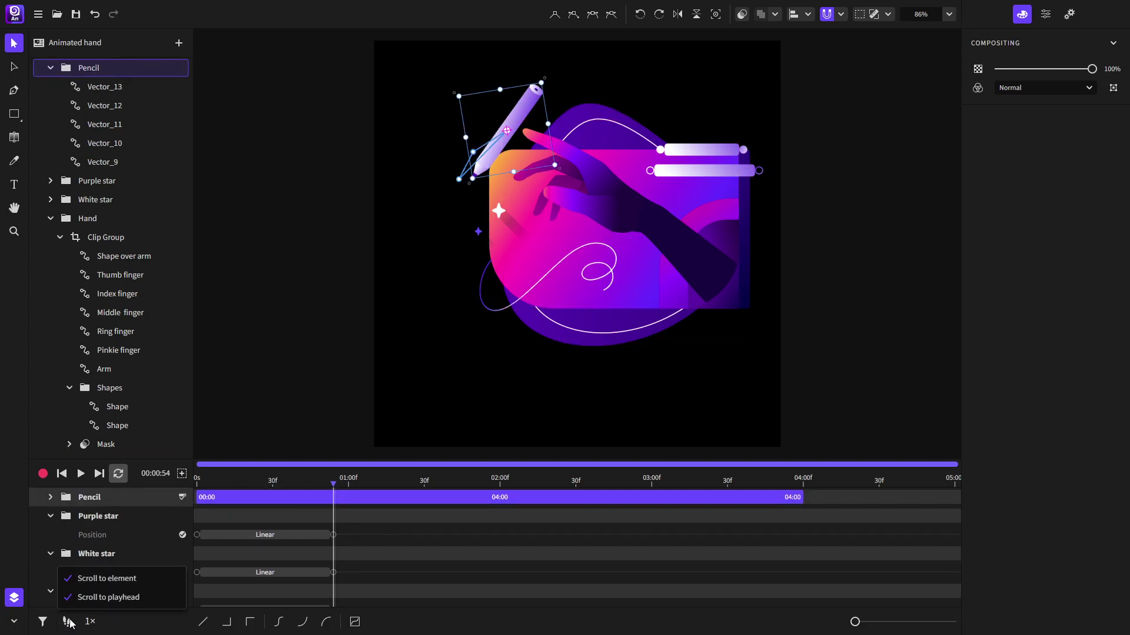
pyautogui.click(615, 336)
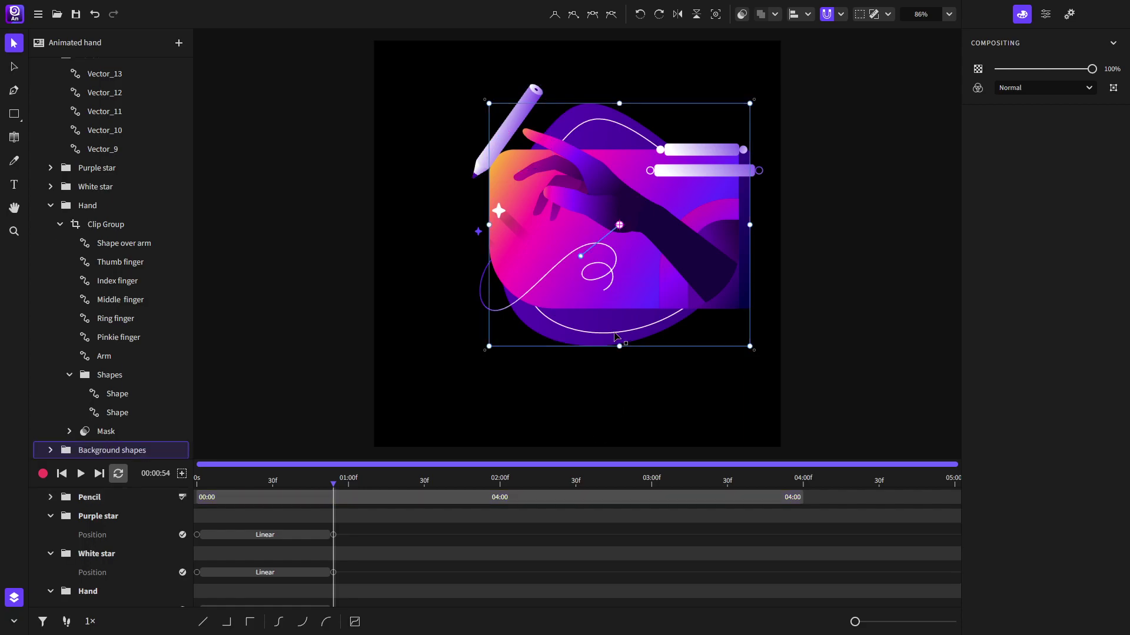
# - Select the Background shapes and the Pencil in turn, scrolling the timeline manually to find their tracks
pyautogui.hotkey('ctrl', 'z')
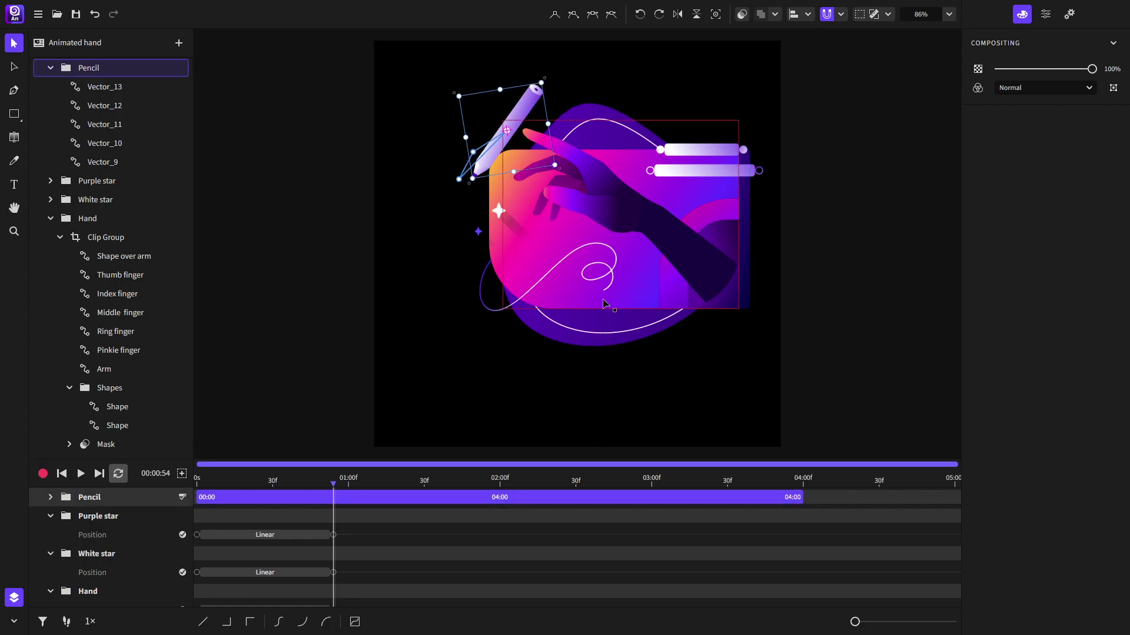
pyautogui.click(609, 336)
pyautogui.scroll(-1, 130, 543)
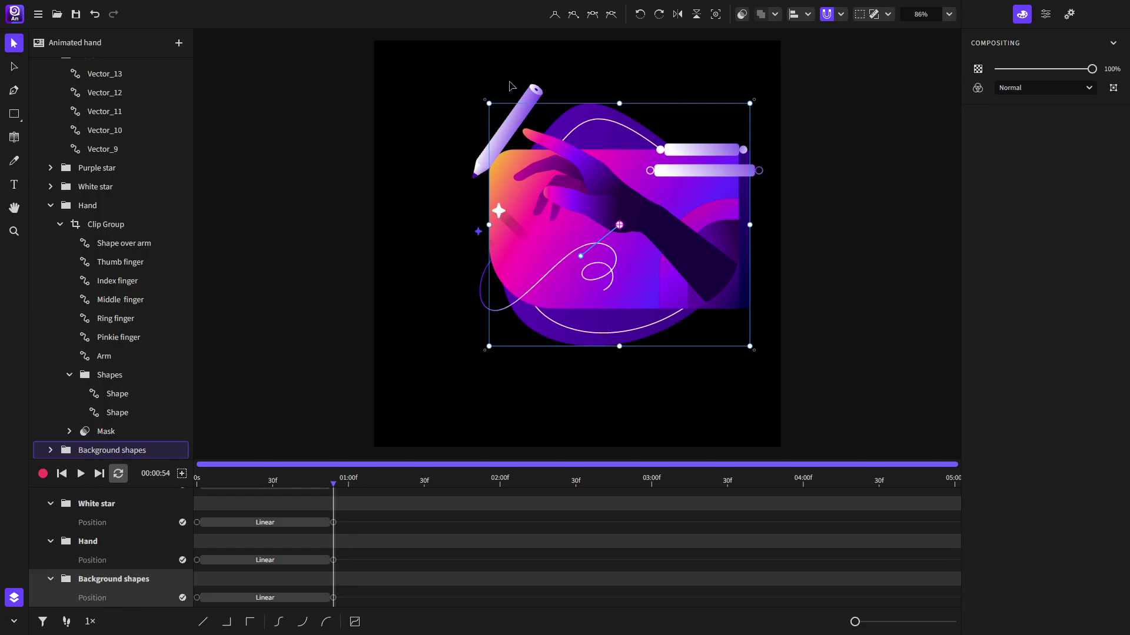
pyautogui.click(520, 111)
pyautogui.scroll(4, 118, 544)
pyautogui.scroll(-1, 118, 547)
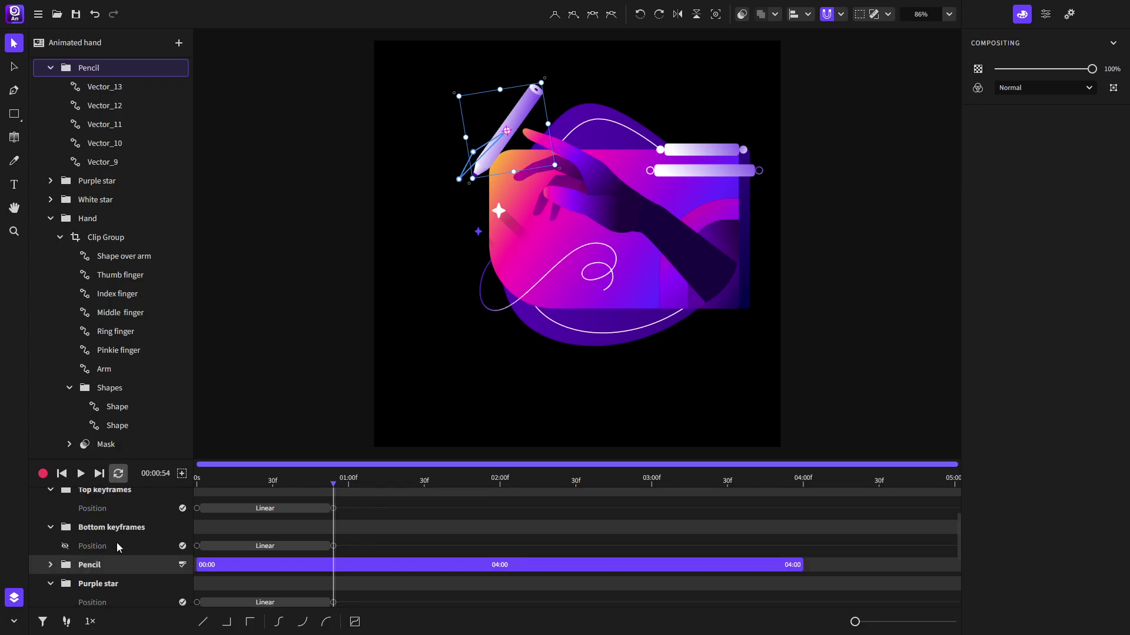
pyautogui.scroll(-3, 109, 556)
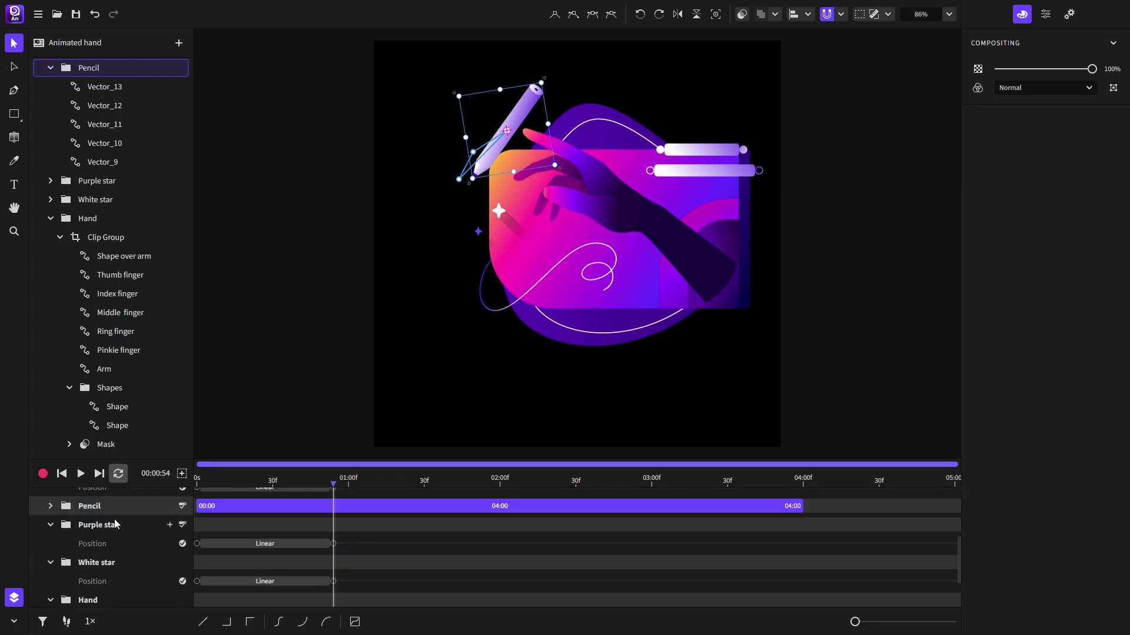
# - Undo the recorded diagonal move of the illustration and its Position keyframes, and deselect everything
pyautogui.click(94, 14)
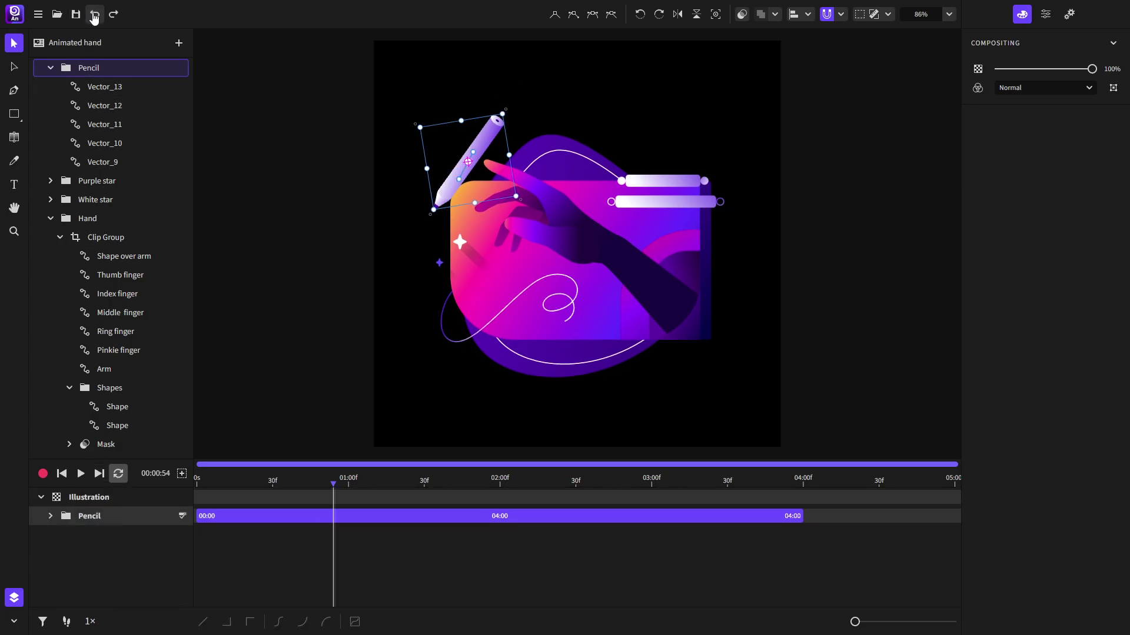
pyautogui.click(277, 585)
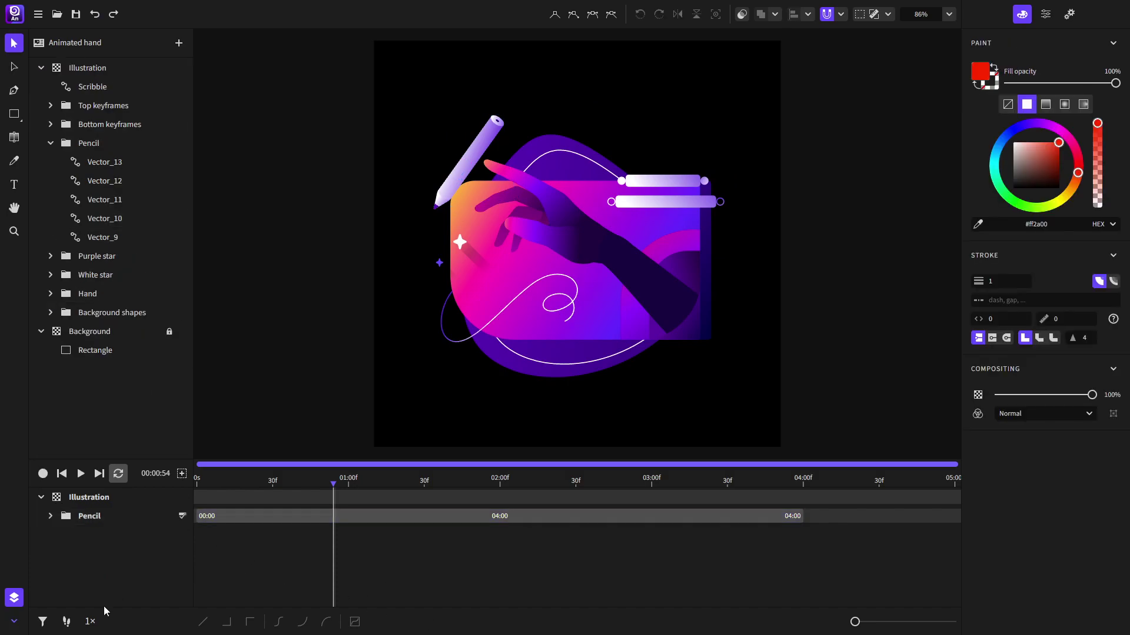
# - Expand the Pencil's tracks, play the animation from the start at 1× speed, and return the playhead to the start
pyautogui.click(92, 622)
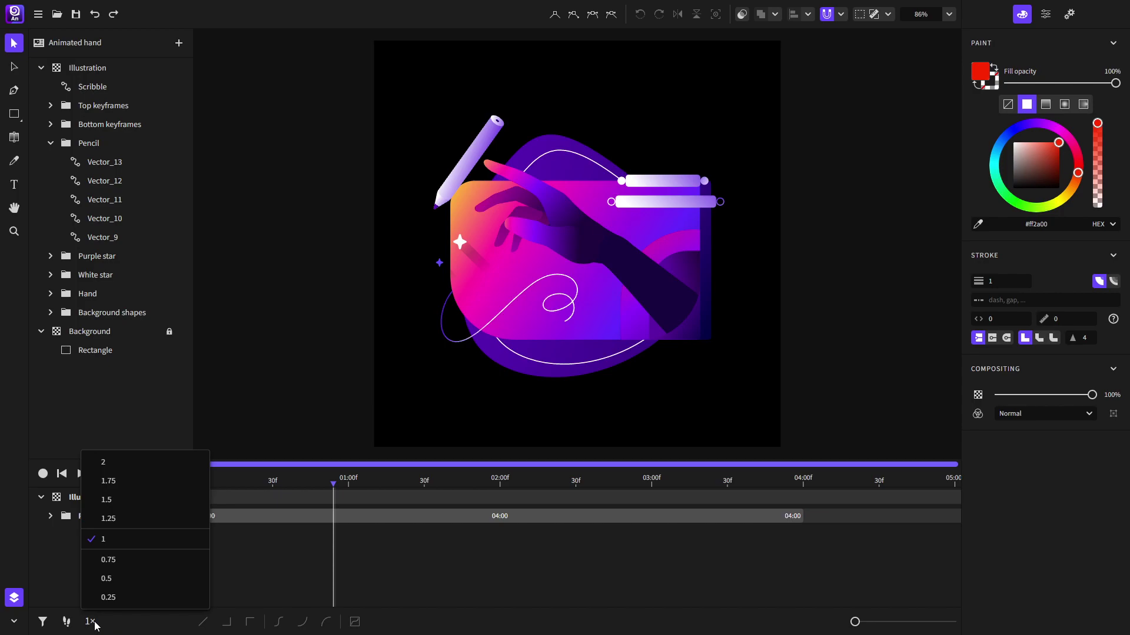
pyautogui.click(94, 625)
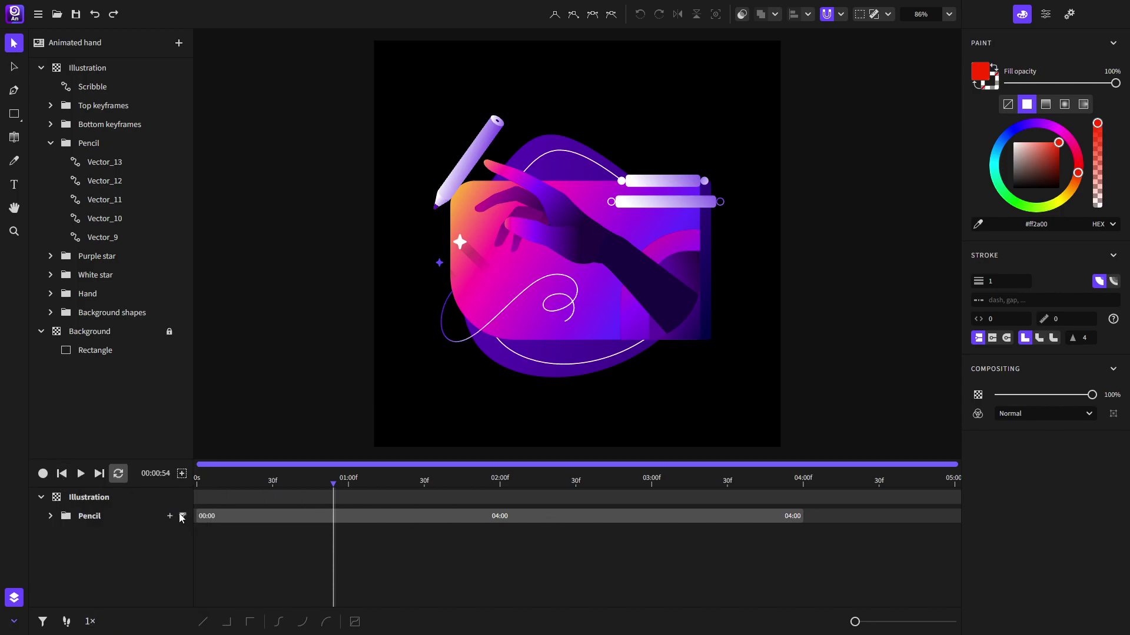
pyautogui.click(51, 516)
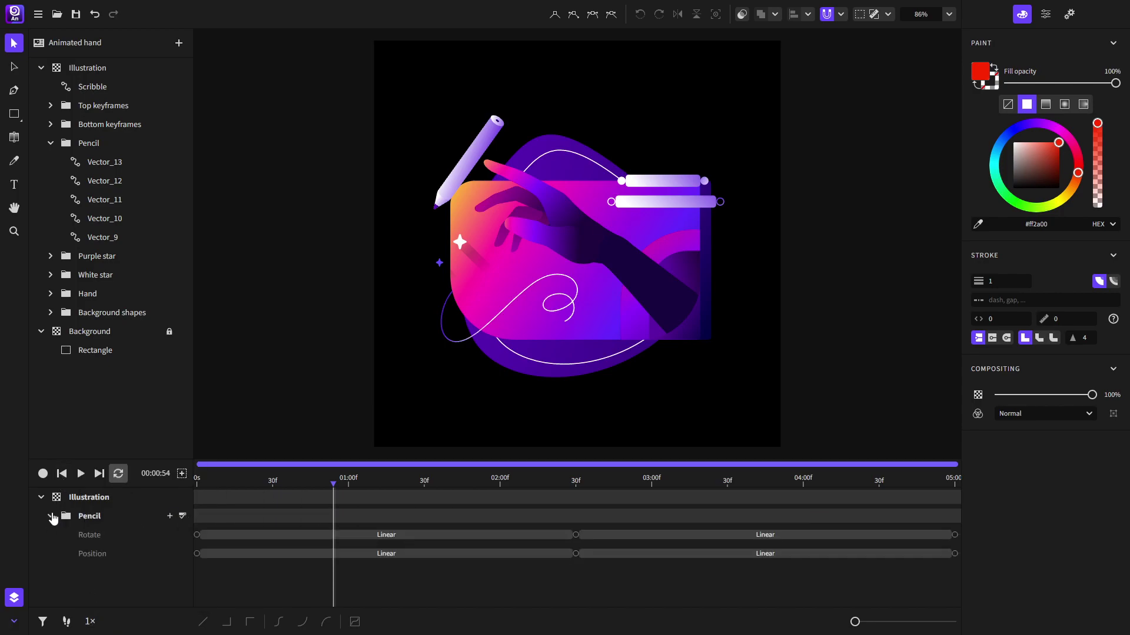
pyautogui.click(61, 475)
pyautogui.click(81, 473)
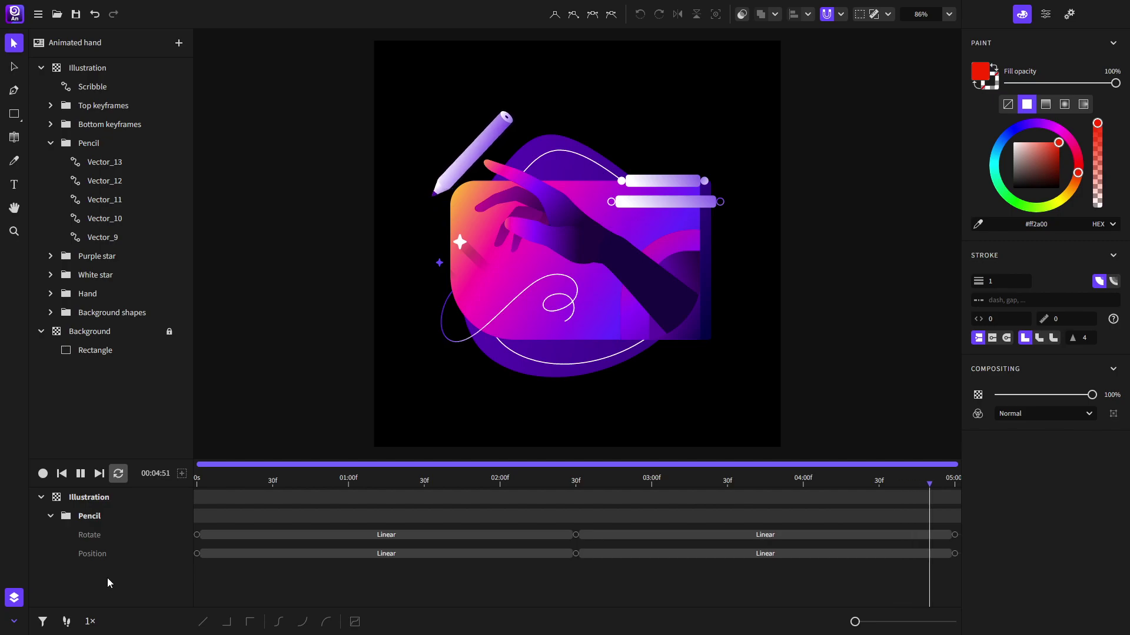
pyautogui.click(81, 474)
pyautogui.click(62, 474)
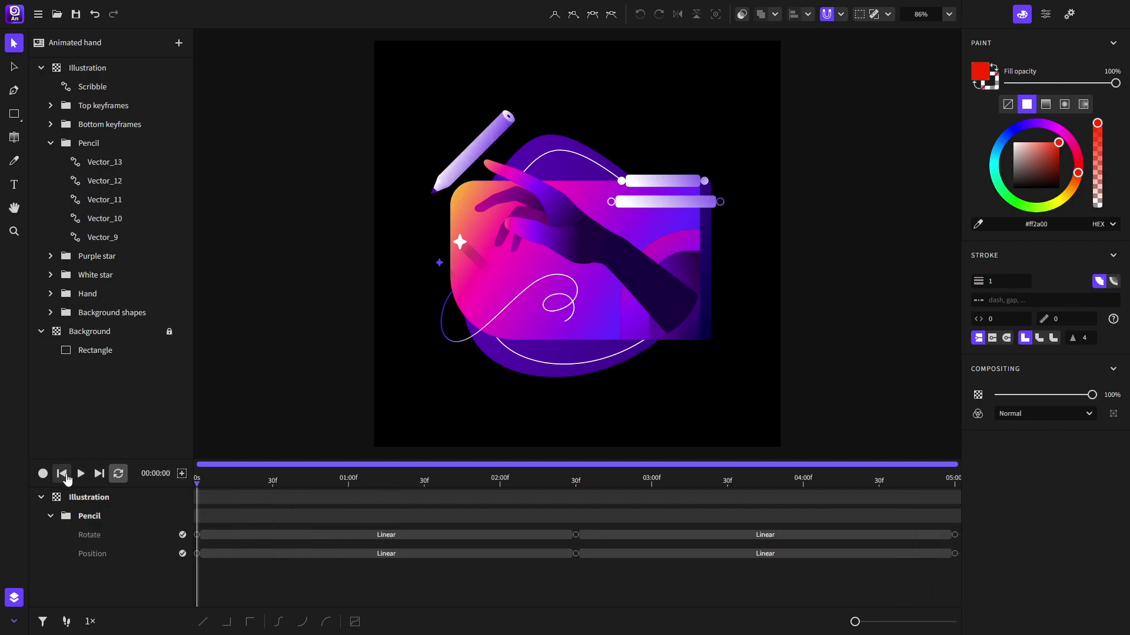
# - Set the playback speed to 2×, preview the Pencil animation, and return the playhead to the start
pyautogui.click(90, 621)
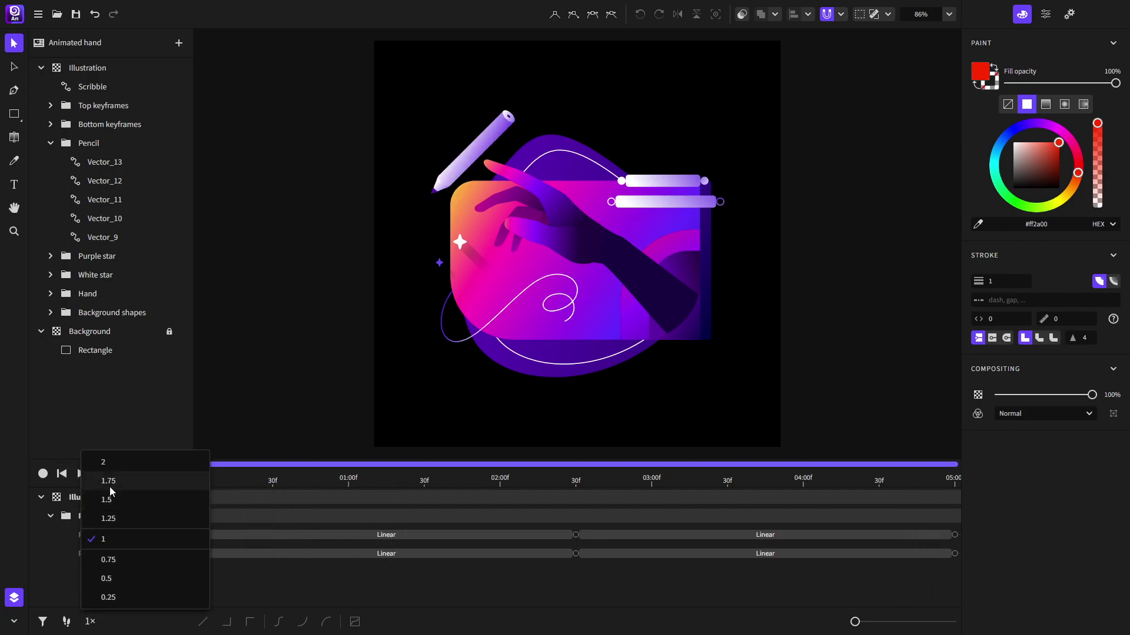
pyautogui.click(110, 464)
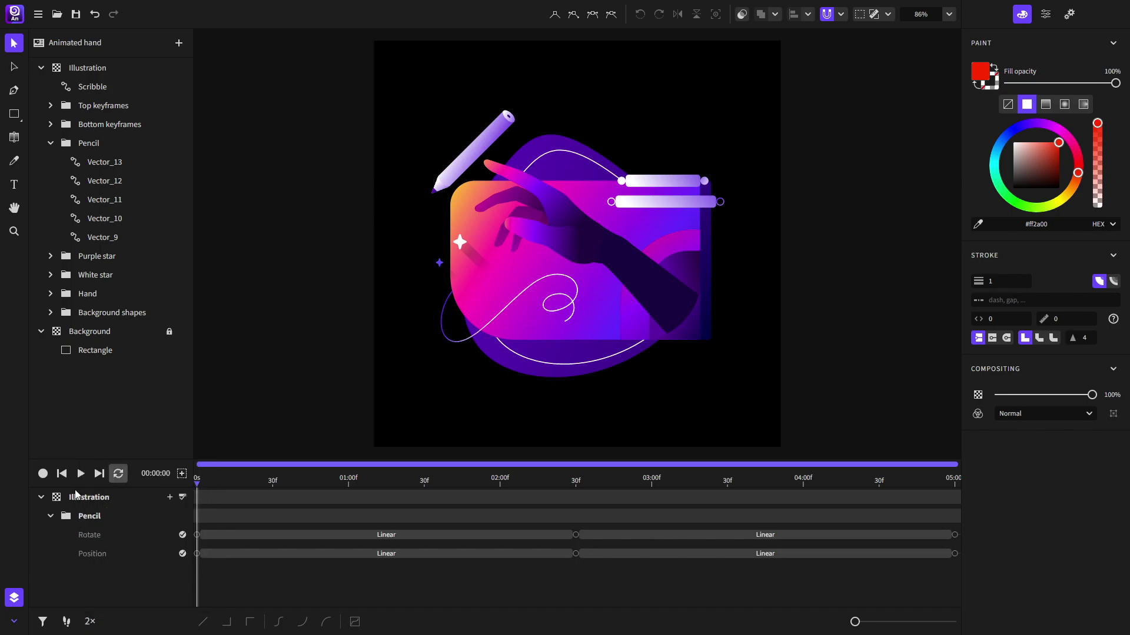
pyautogui.click(79, 476)
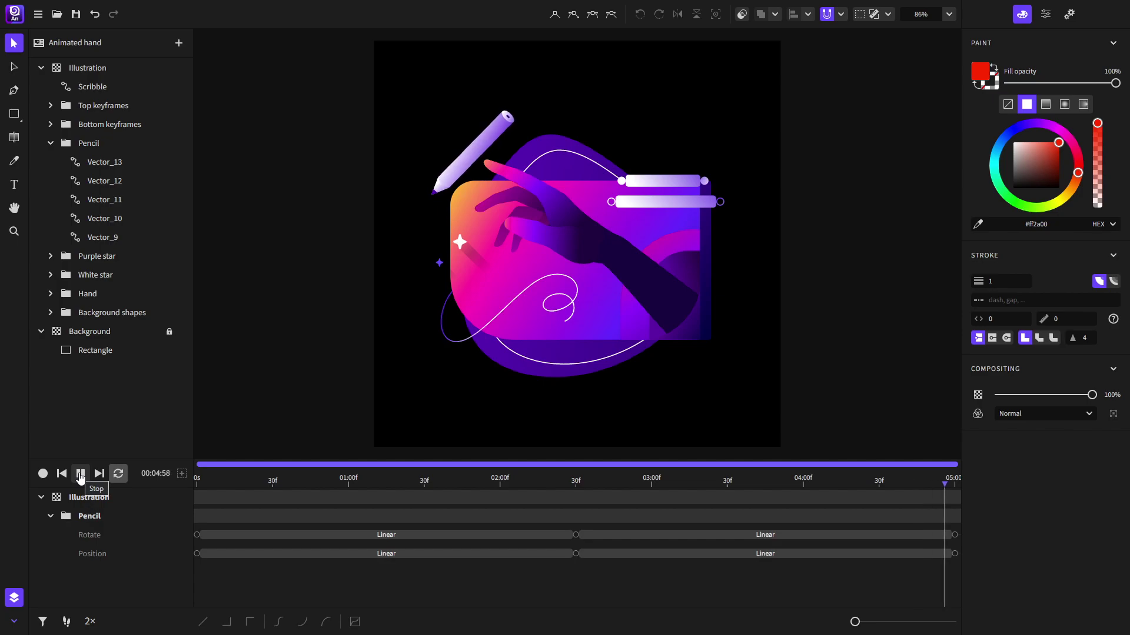
pyautogui.click(81, 474)
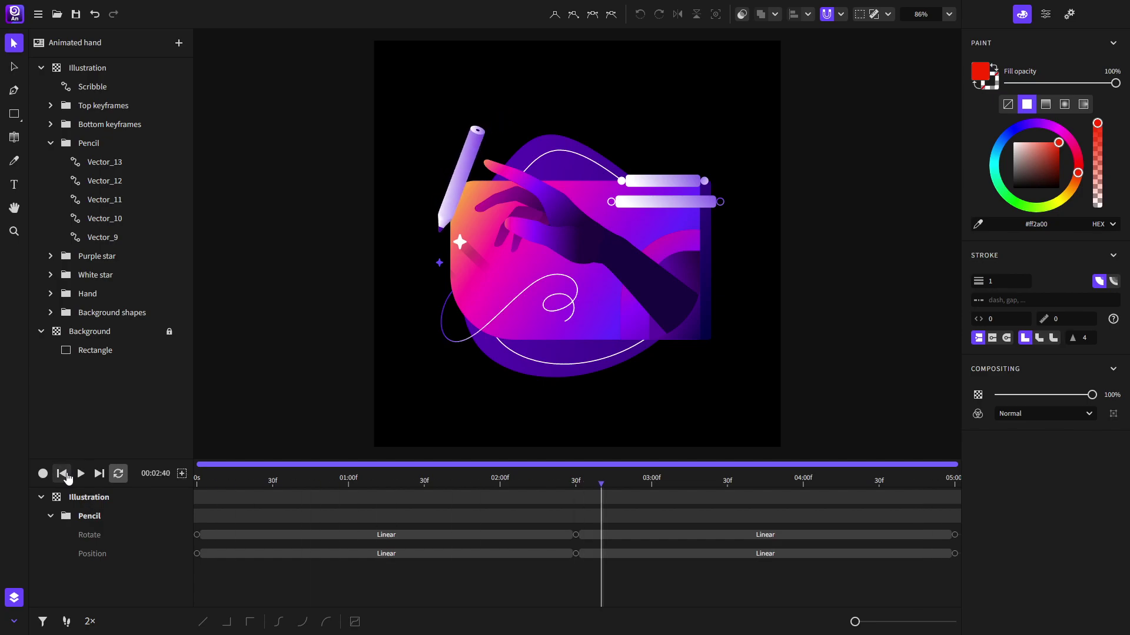
pyautogui.click(62, 474)
# - Preview the Pencil animation at 0.25× playback speed, stop it, and restore the speed to 1×
pyautogui.click(90, 621)
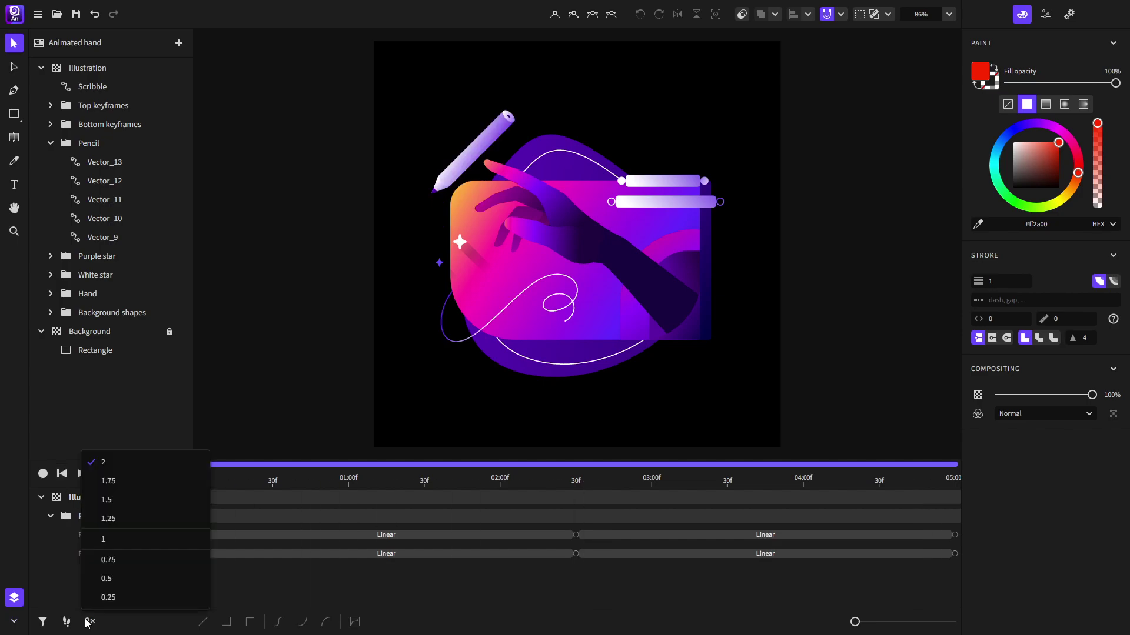
pyautogui.click(117, 597)
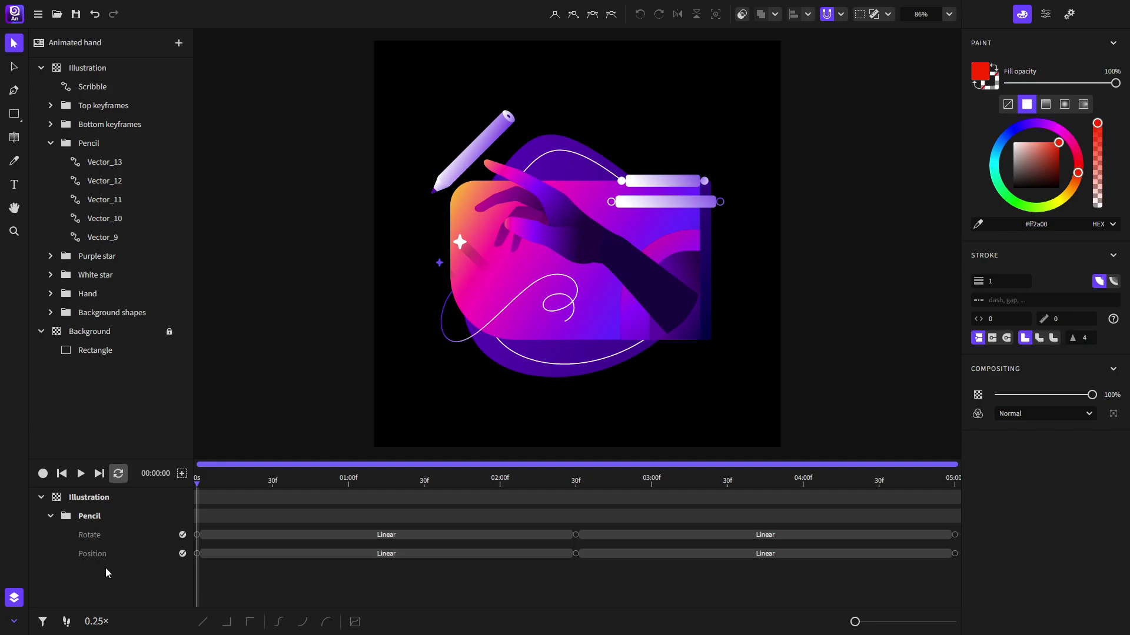
pyautogui.click(81, 474)
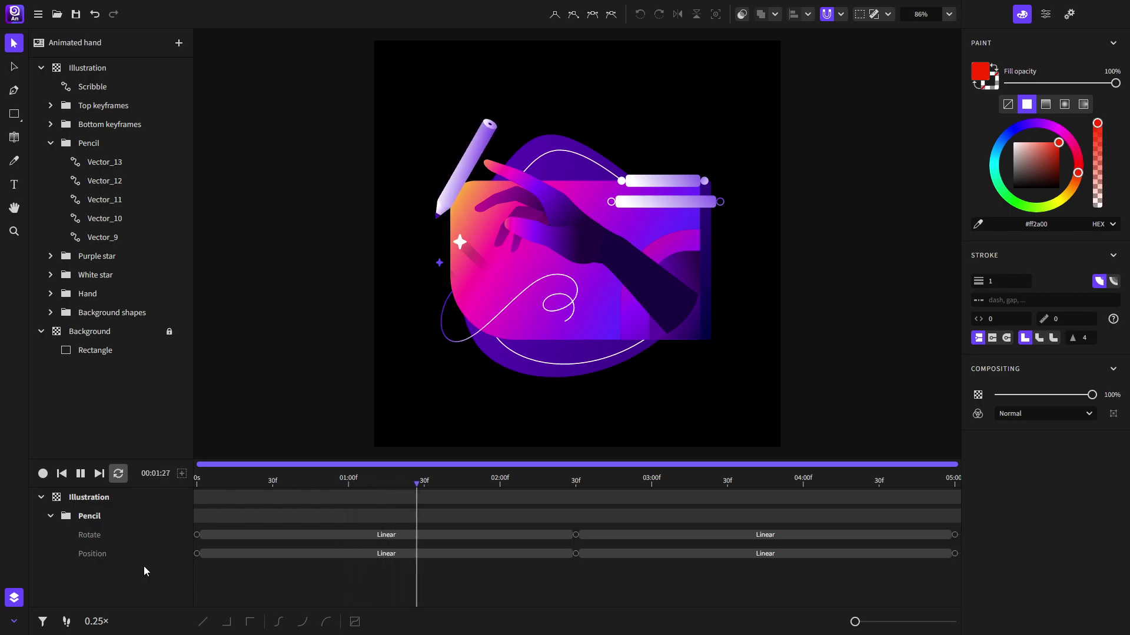
pyautogui.click(81, 474)
pyautogui.click(96, 621)
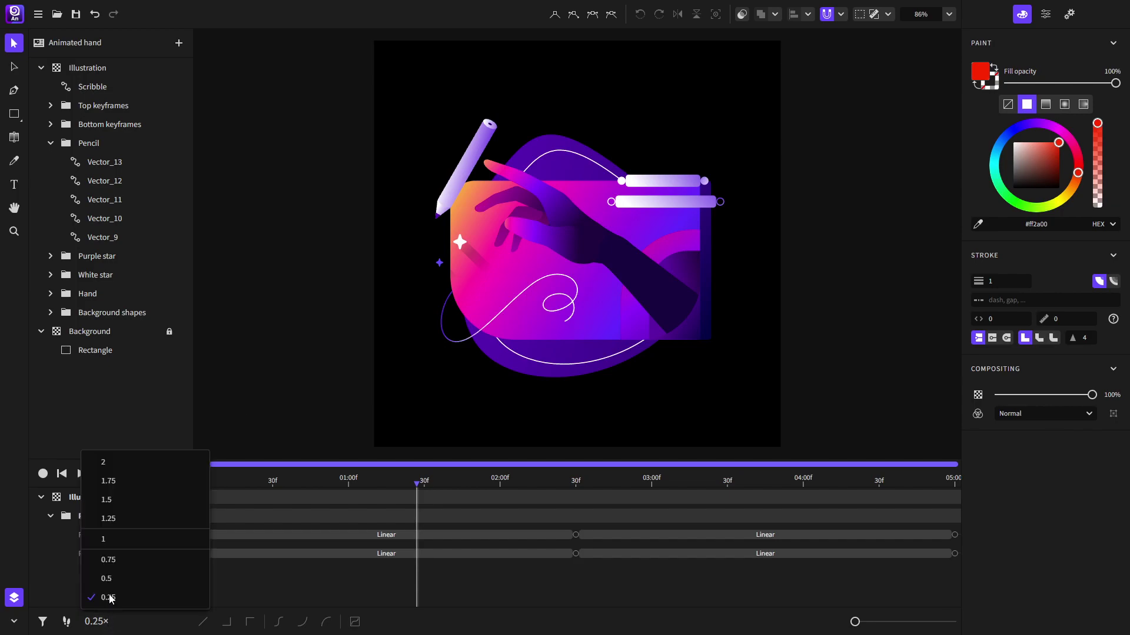
pyautogui.click(125, 535)
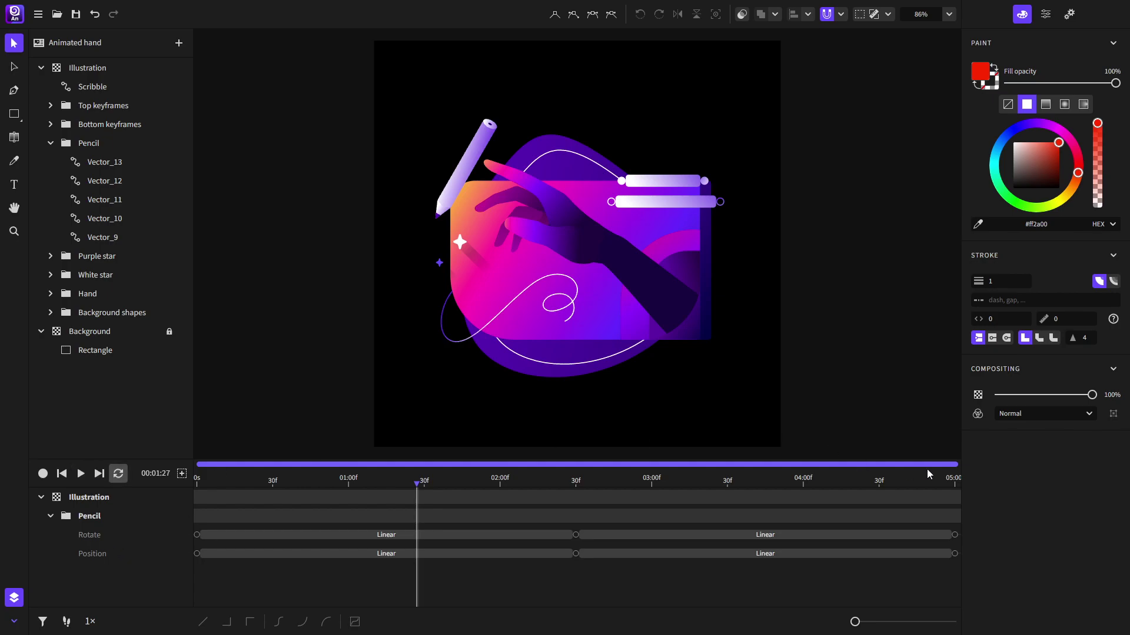
# - Zoom in on the timeline and move the playhead between 00:05:00 and 00:04:59 at the end of the animation
pyautogui.moveTo(954, 465); pyautogui.dragTo(477, 464)
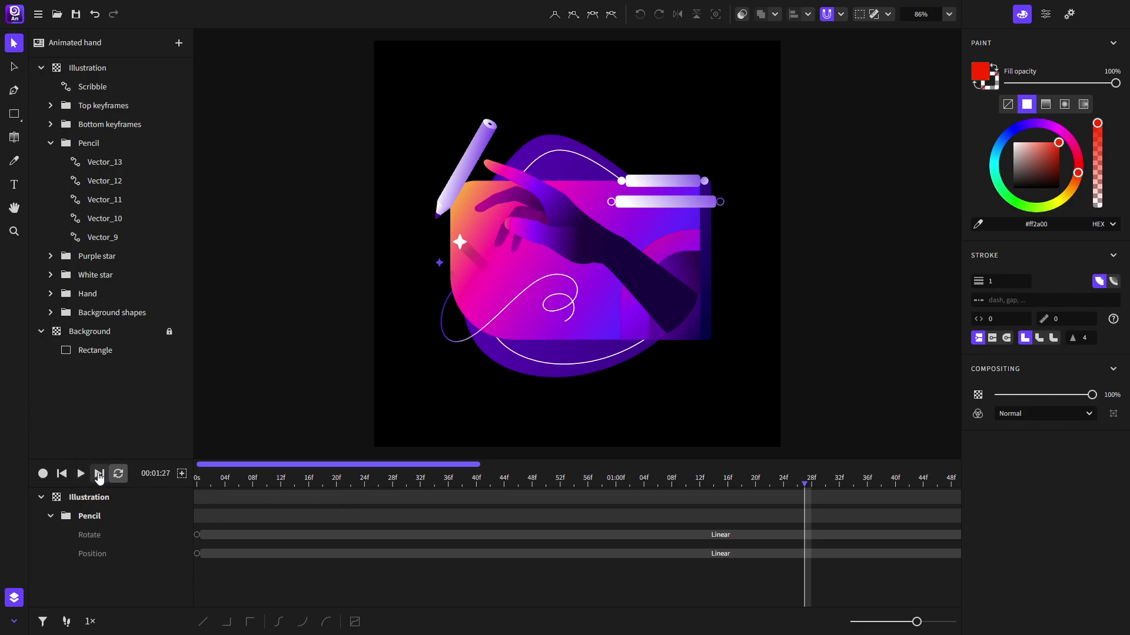
pyautogui.click(99, 475)
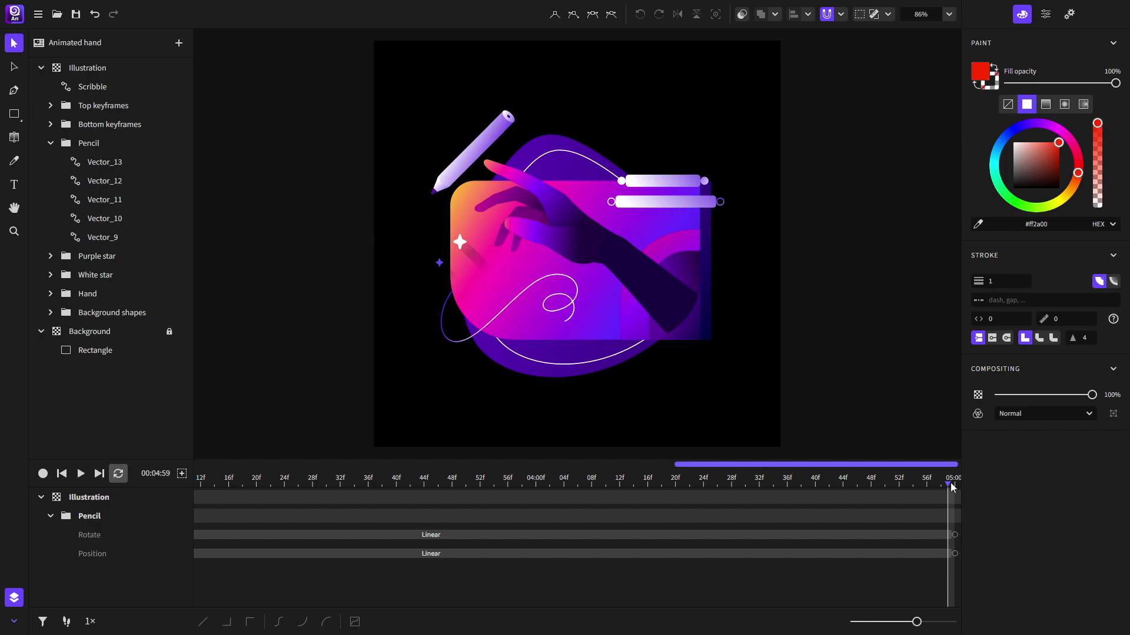
pyautogui.moveTo(952, 486); pyautogui.dragTo(955, 501)
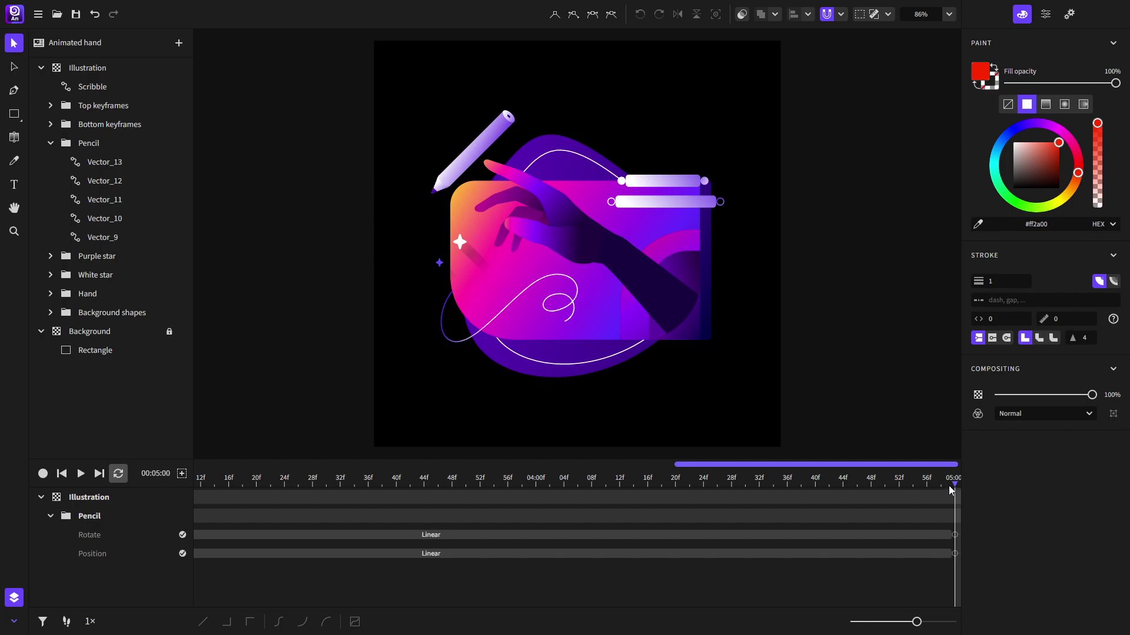
pyautogui.click(948, 486)
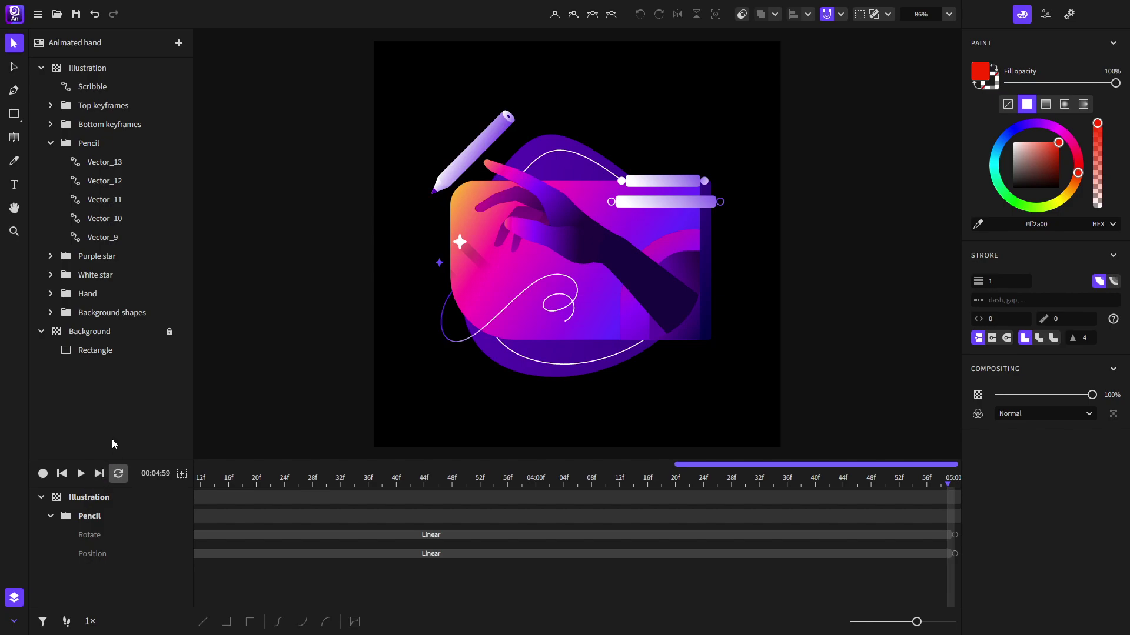
# - Jump the playhead to the end of the animation, back to the start, and to the end again
pyautogui.click(99, 474)
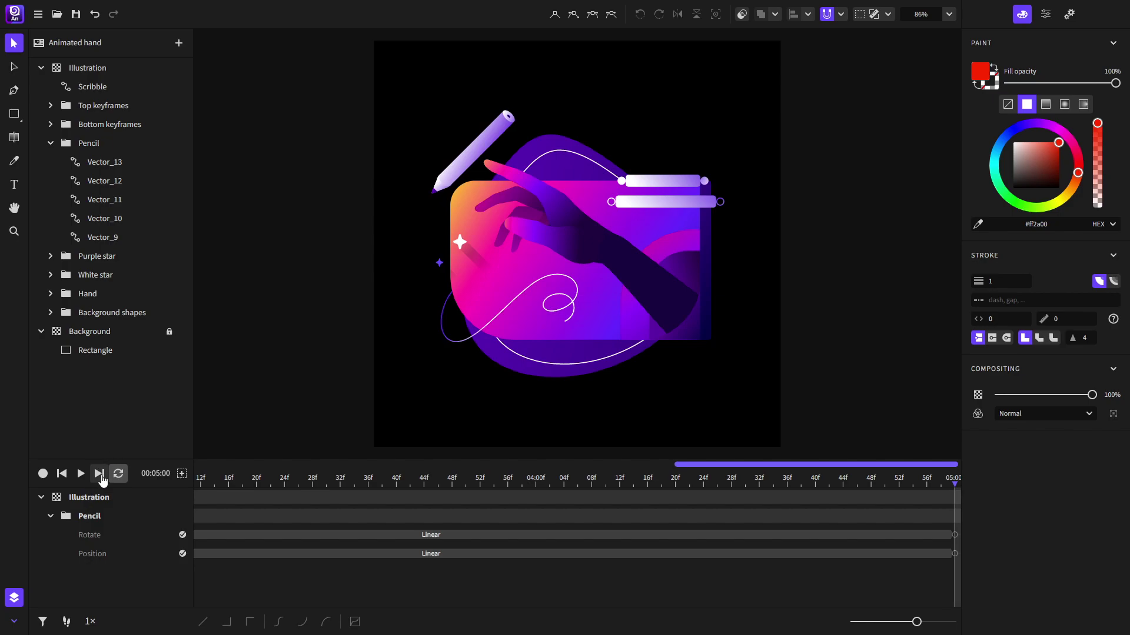
pyautogui.click(61, 475)
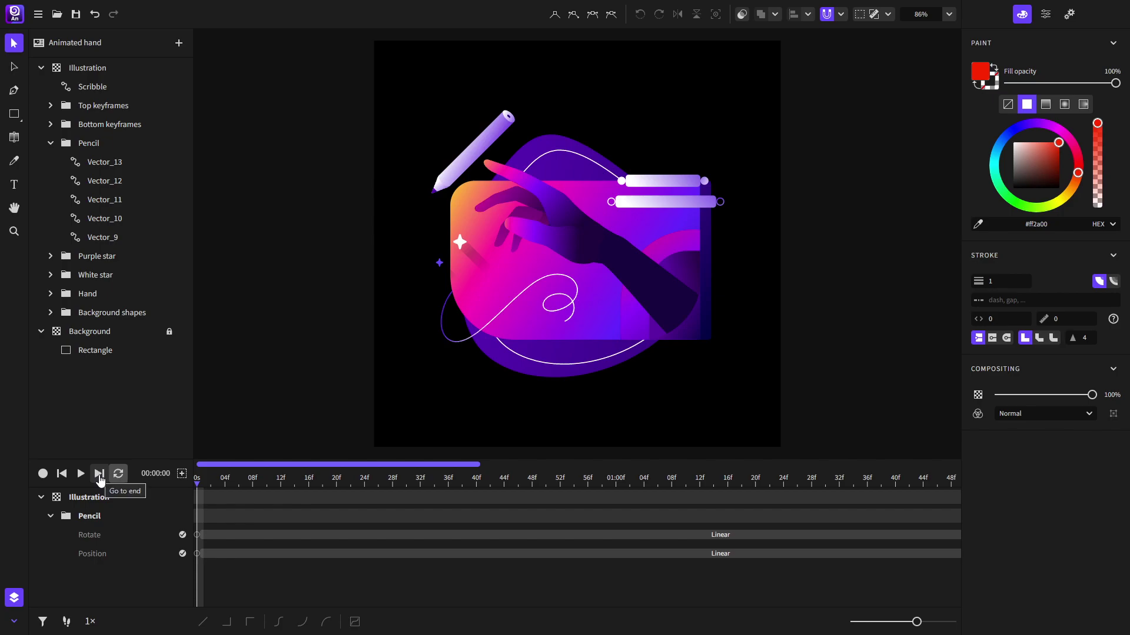
pyautogui.click(98, 474)
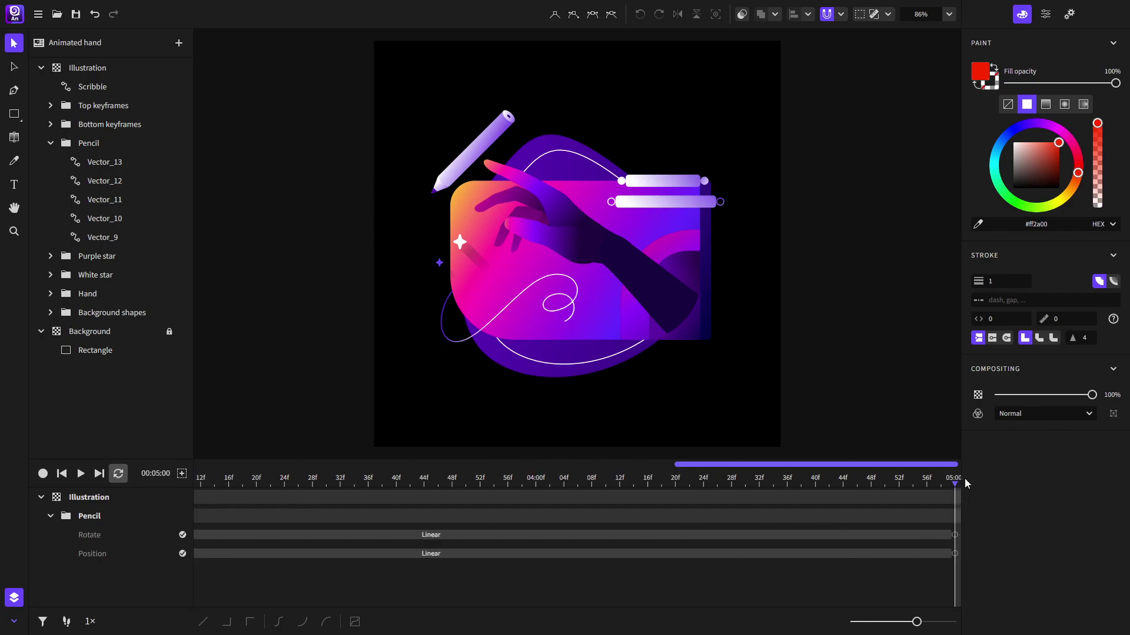